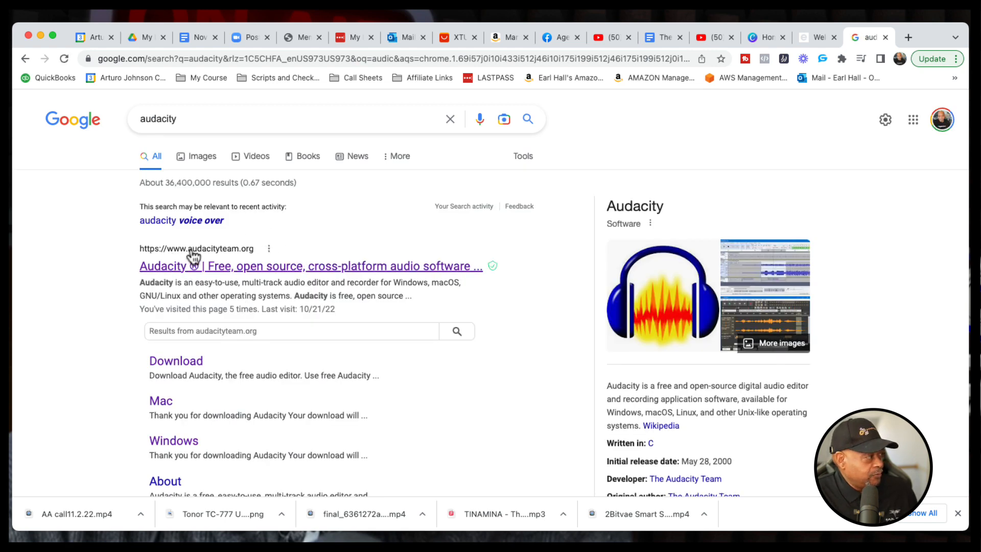
- Open the official Audacity website from the search results and go to its Download page
{"action": "left_click", "coordinate": [250, 271]}
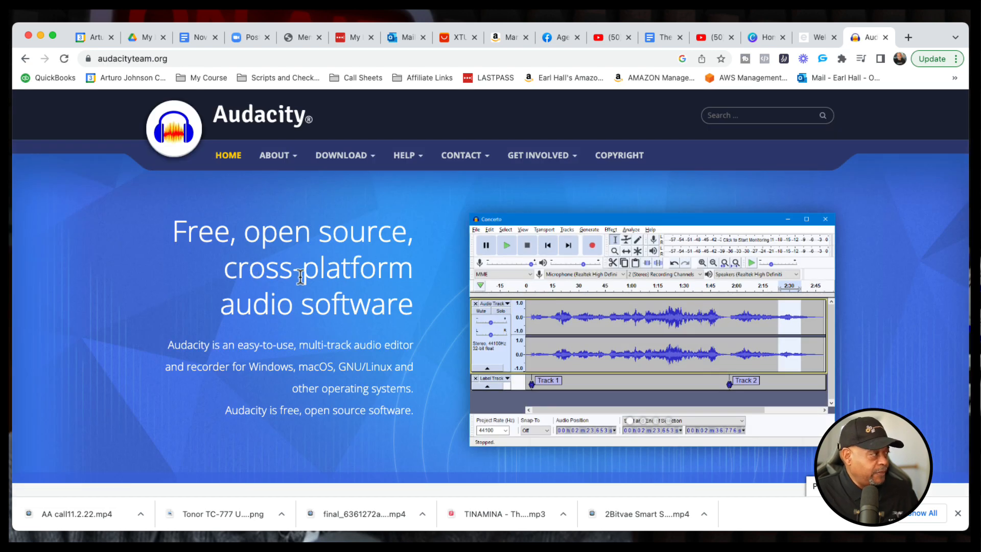
{"action": "scroll", "coordinate": [385, 237], "scroll_direction": "down", "scroll_amount": 2}
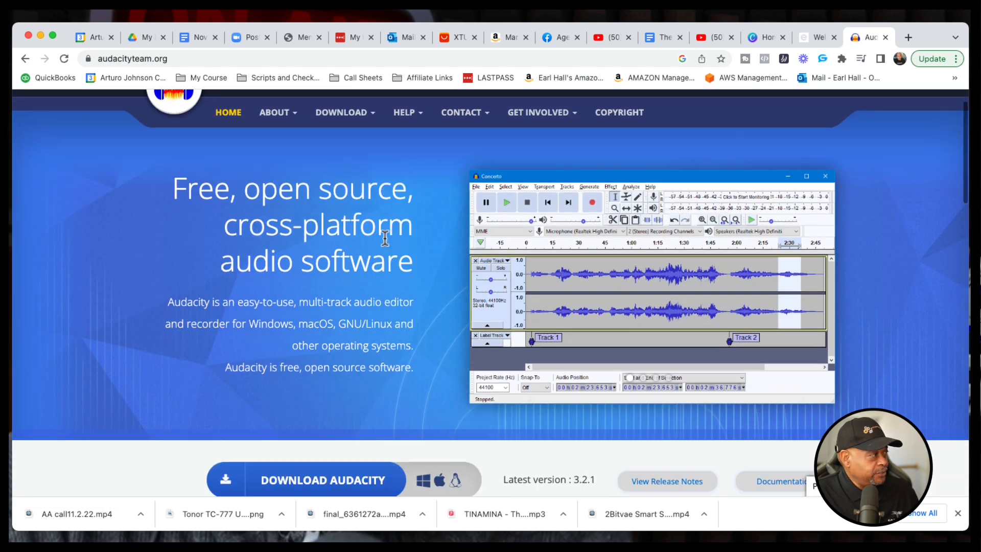
{"action": "scroll", "coordinate": [385, 237], "scroll_direction": "up", "scroll_amount": 2}
{"action": "mouse_move", "coordinate": [316, 158]}
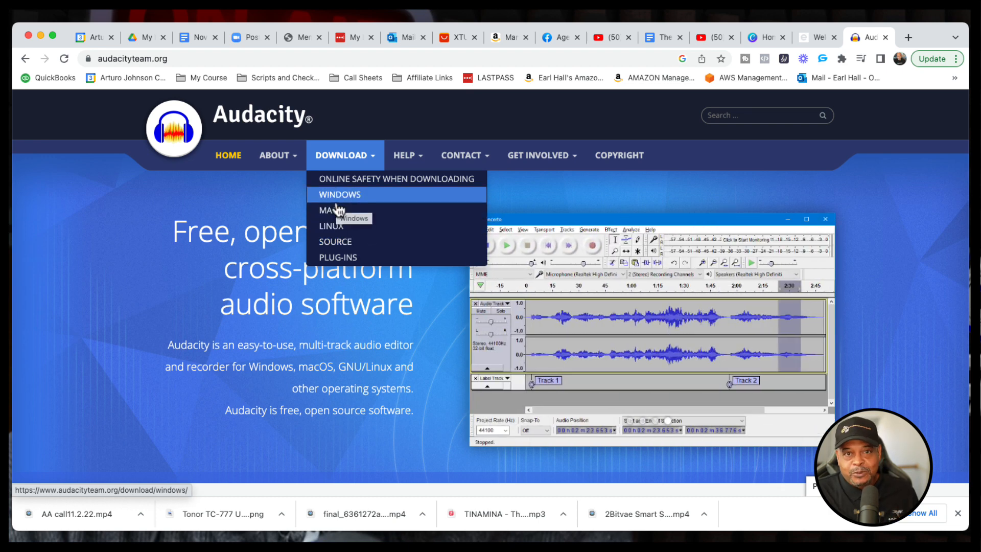
{"action": "left_click", "coordinate": [335, 159]}
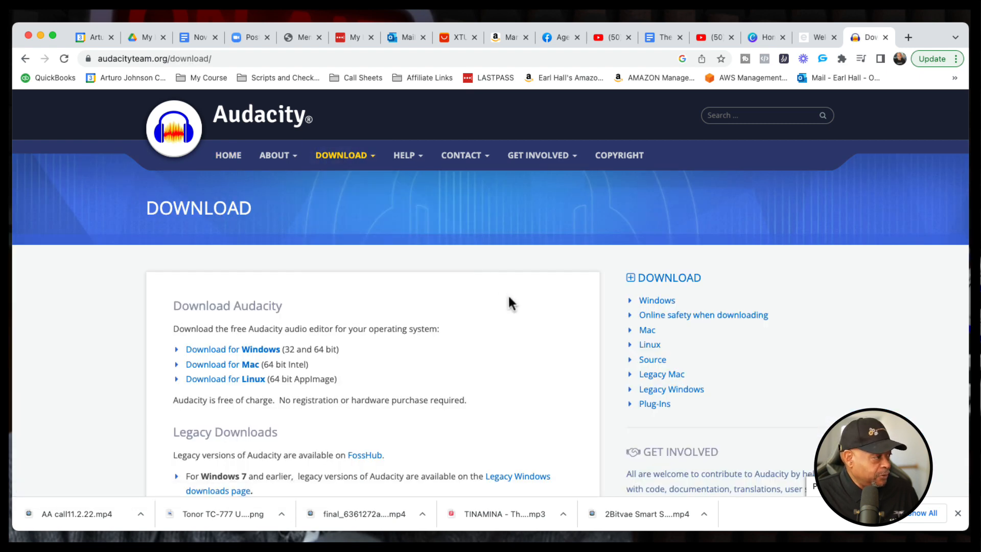
- Look over the operating-system downloads, open the Windows download page, and cancel saving the offered installer
{"action": "scroll", "coordinate": [511, 303], "scroll_direction": "down", "scroll_amount": 2}
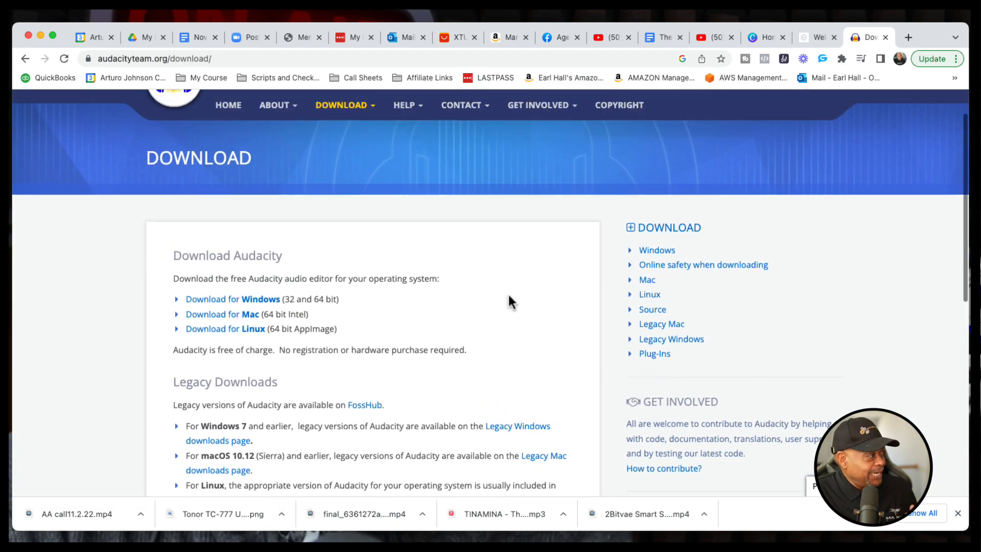
{"action": "scroll", "coordinate": [509, 296], "scroll_direction": "up", "scroll_amount": 2}
{"action": "scroll", "coordinate": [509, 296], "scroll_direction": "down", "scroll_amount": 4}
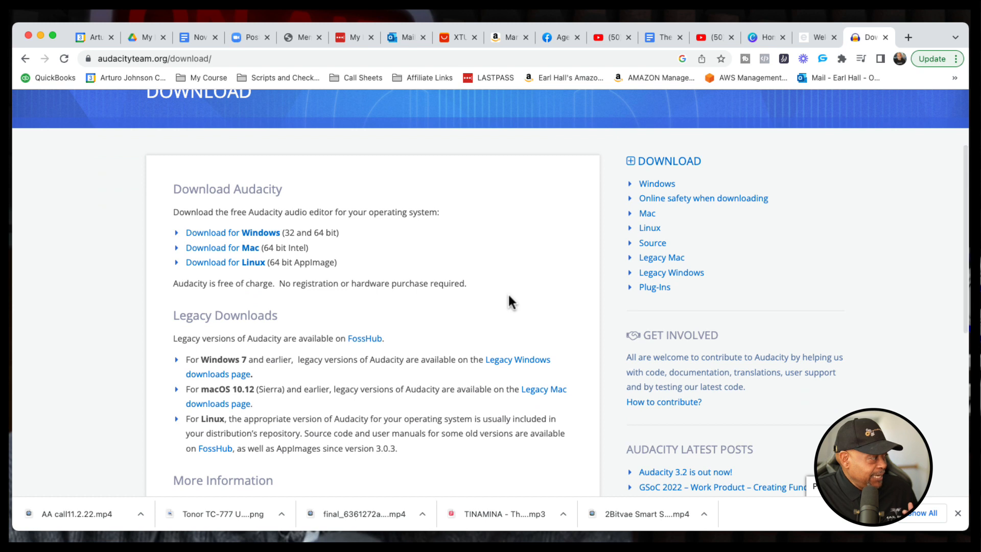
{"action": "scroll", "coordinate": [509, 298], "scroll_direction": "down", "scroll_amount": 2}
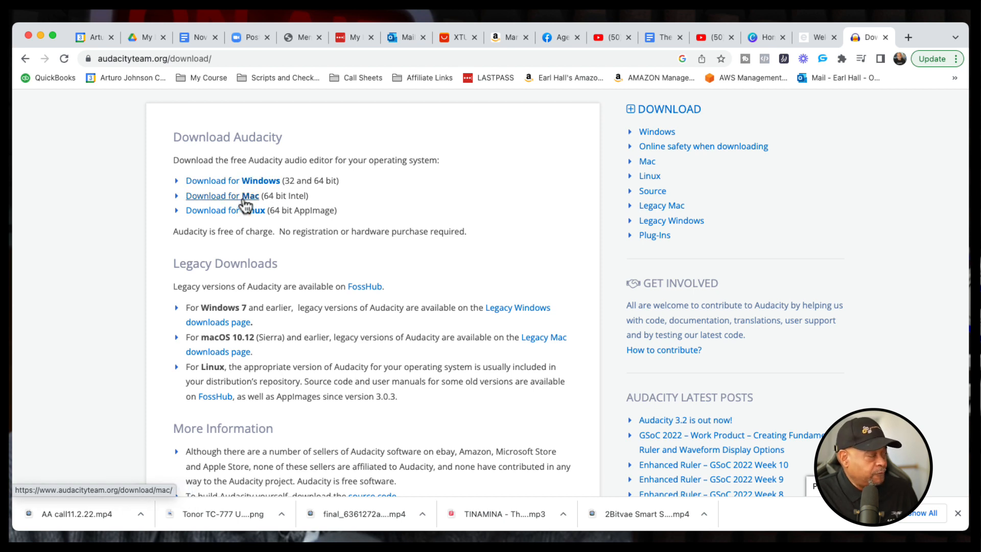
{"action": "left_click", "coordinate": [264, 182]}
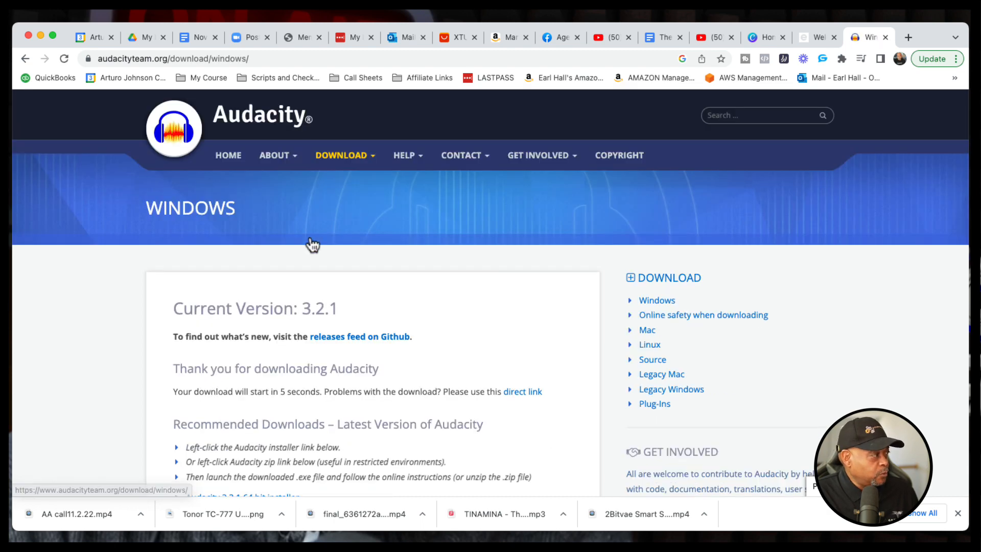
{"action": "scroll", "coordinate": [491, 317], "scroll_direction": "down", "scroll_amount": 5}
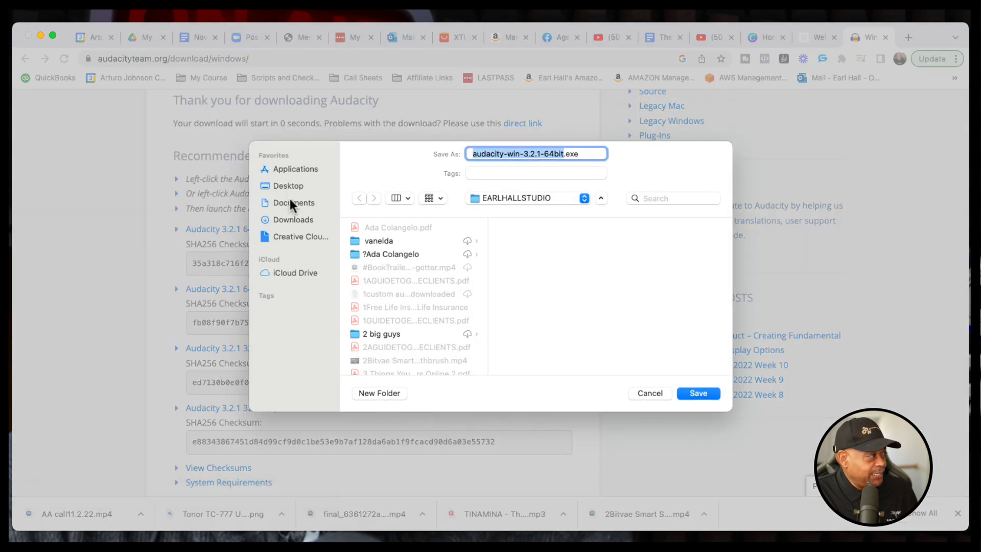
{"action": "left_click", "coordinate": [654, 392]}
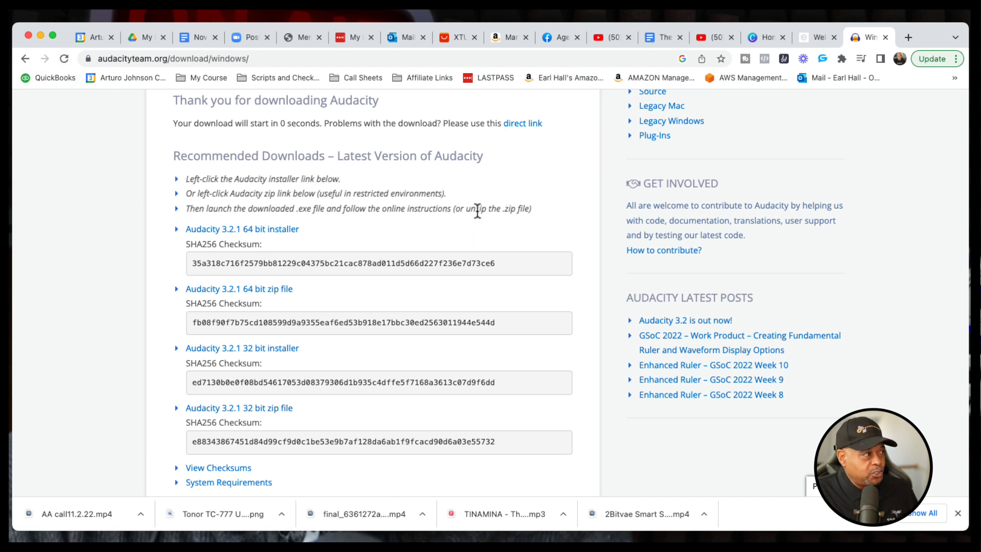
{"action": "scroll", "coordinate": [477, 211], "scroll_direction": "up", "scroll_amount": 5}
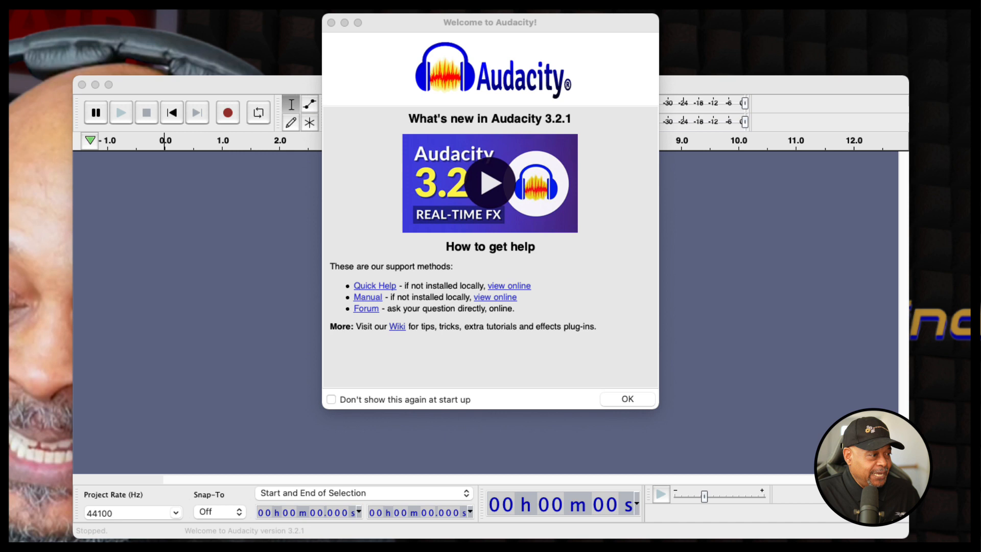
- Dismiss Audacity's welcome message, switch to the macOS Sound settings, and show the input devices
{"action": "left_click", "coordinate": [624, 400]}
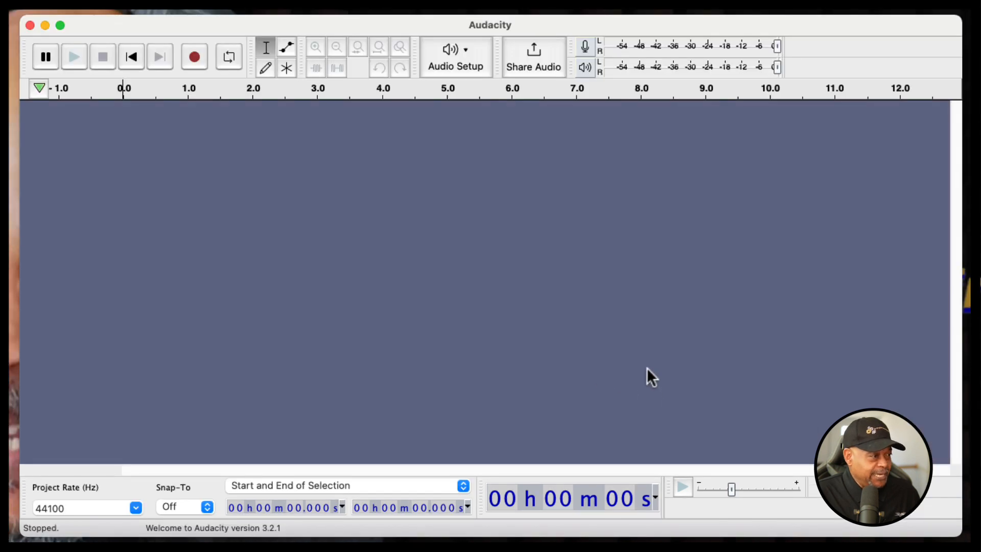
{"action": "key", "text": "super+Tab"}
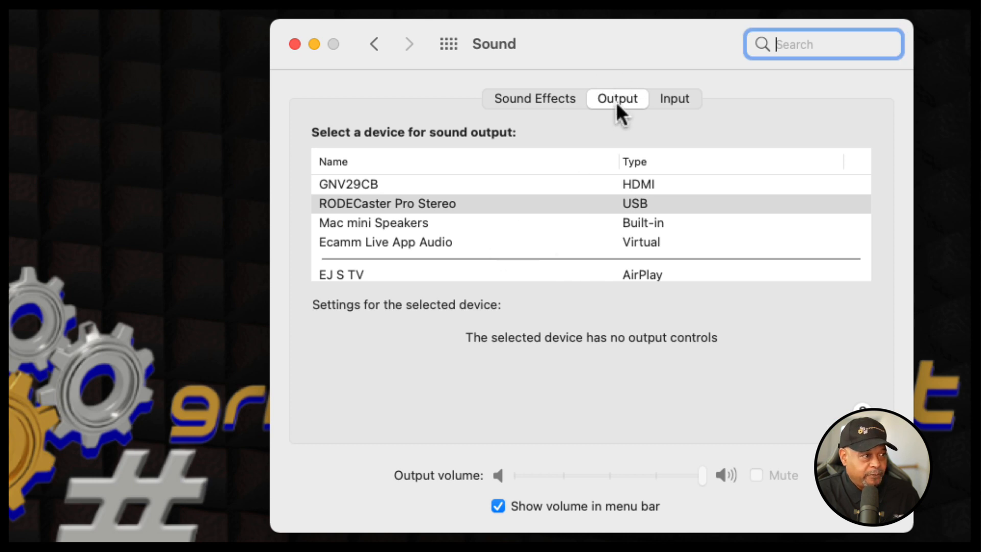
{"action": "left_click", "coordinate": [675, 97]}
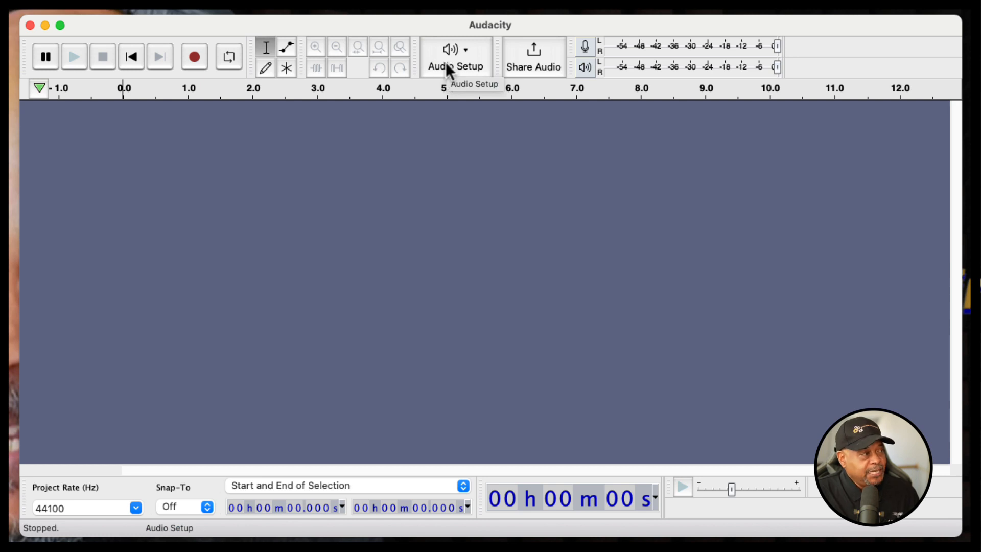
- Back in Audacity, review the playback device, recording device and recording channel options in Audio Setup, and accept the device settings
{"action": "left_click", "coordinate": [470, 61]}
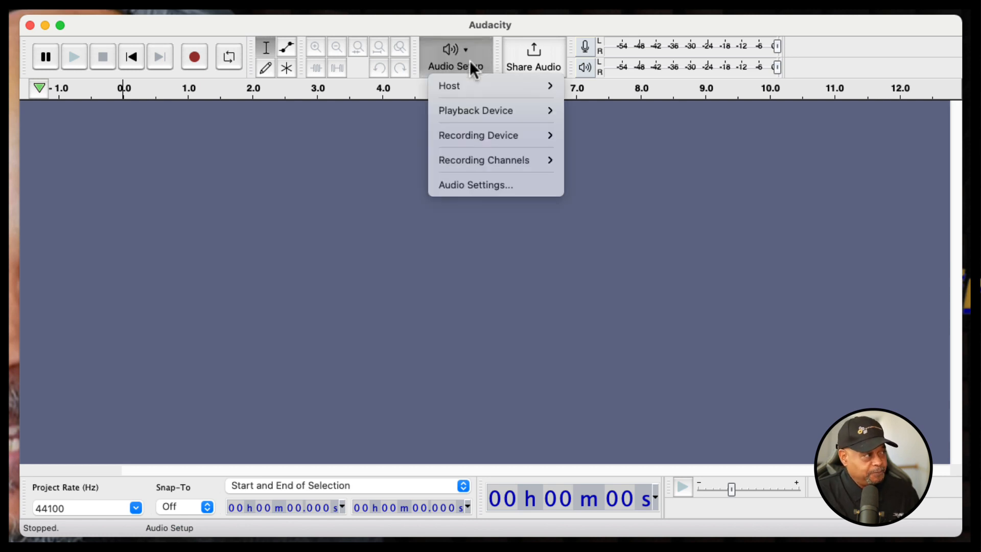
{"action": "mouse_move", "coordinate": [483, 115]}
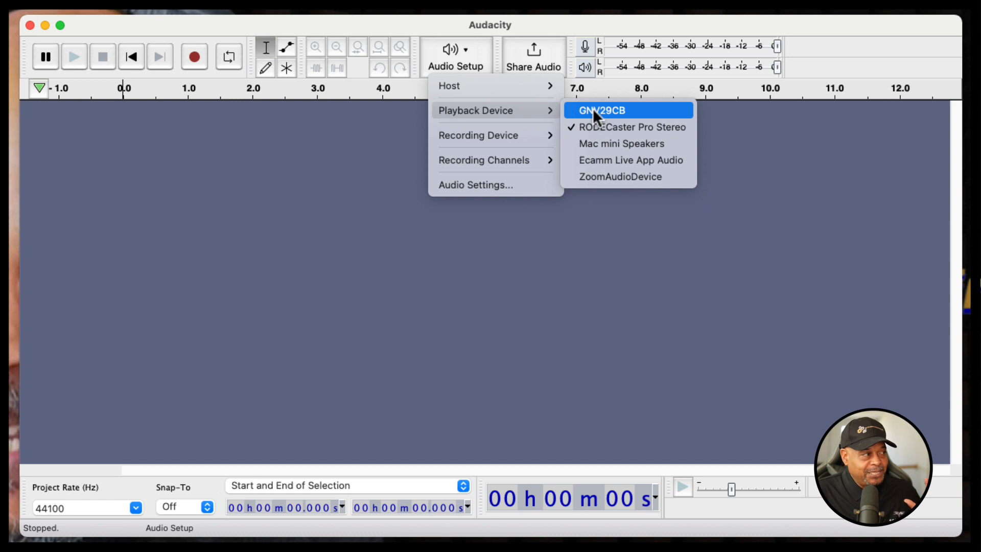
{"action": "mouse_move", "coordinate": [502, 133]}
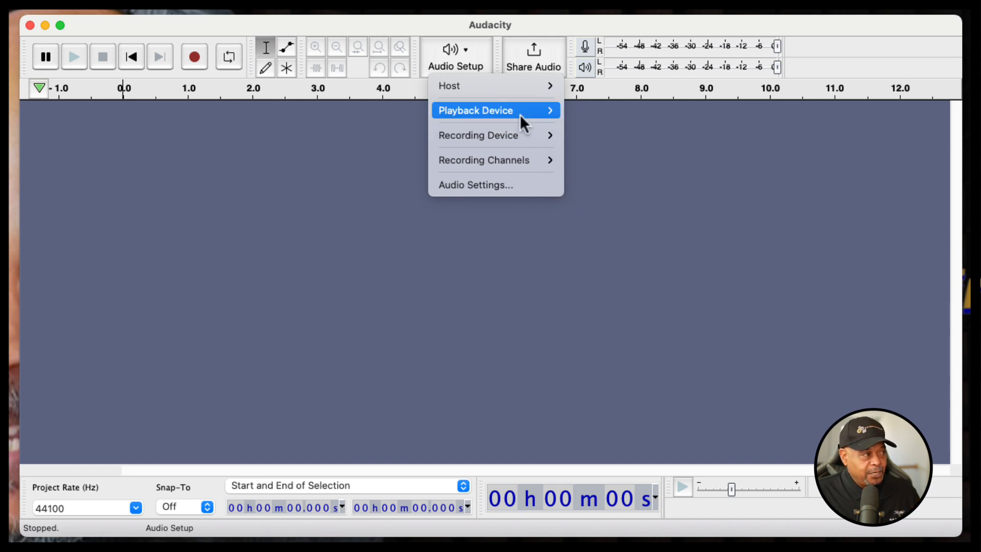
{"action": "mouse_move", "coordinate": [519, 113]}
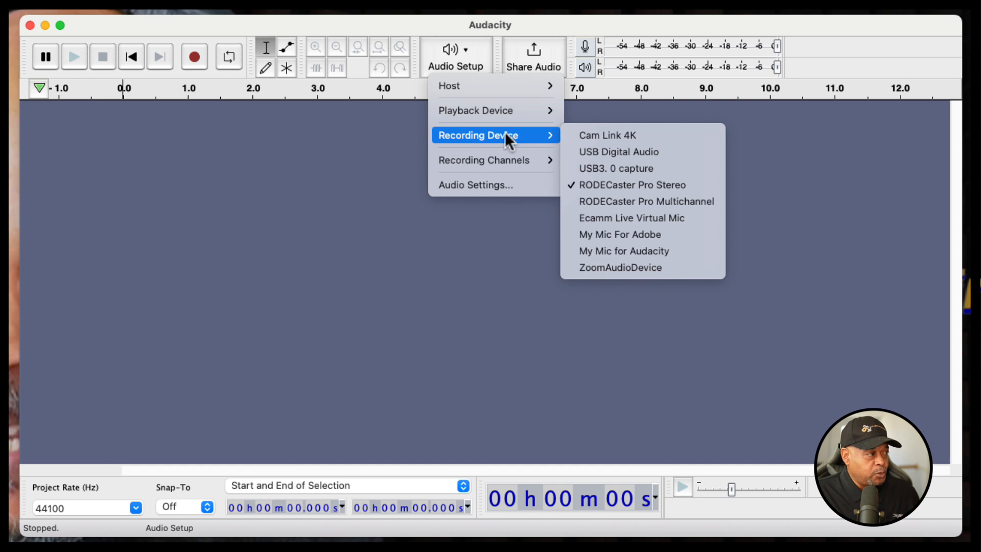
{"action": "mouse_move", "coordinate": [506, 161]}
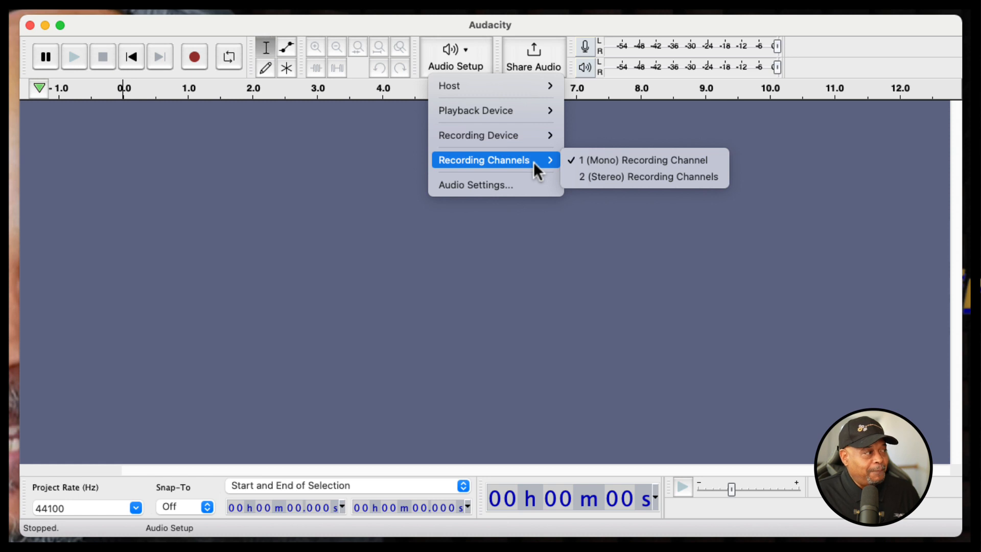
{"action": "left_click", "coordinate": [506, 185]}
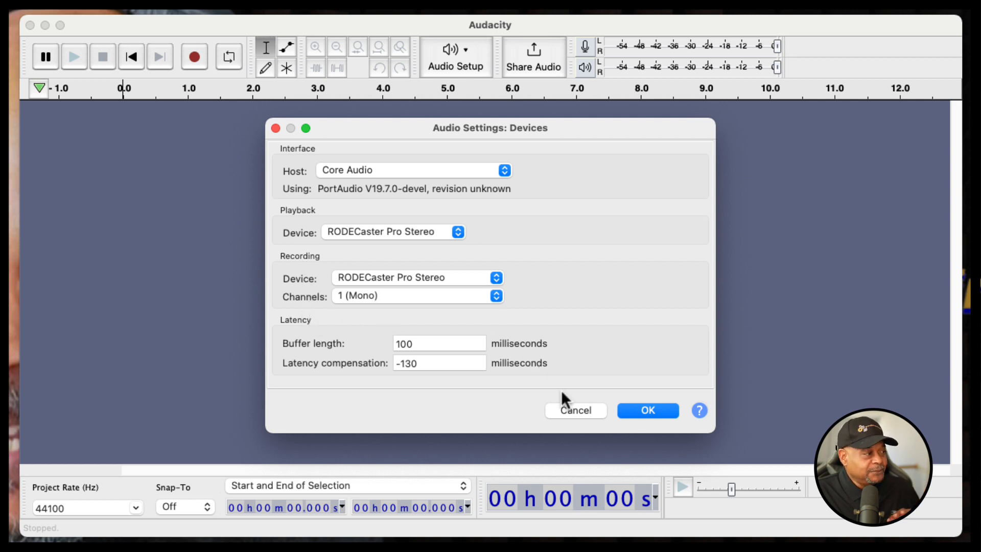
{"action": "left_click", "coordinate": [662, 409]}
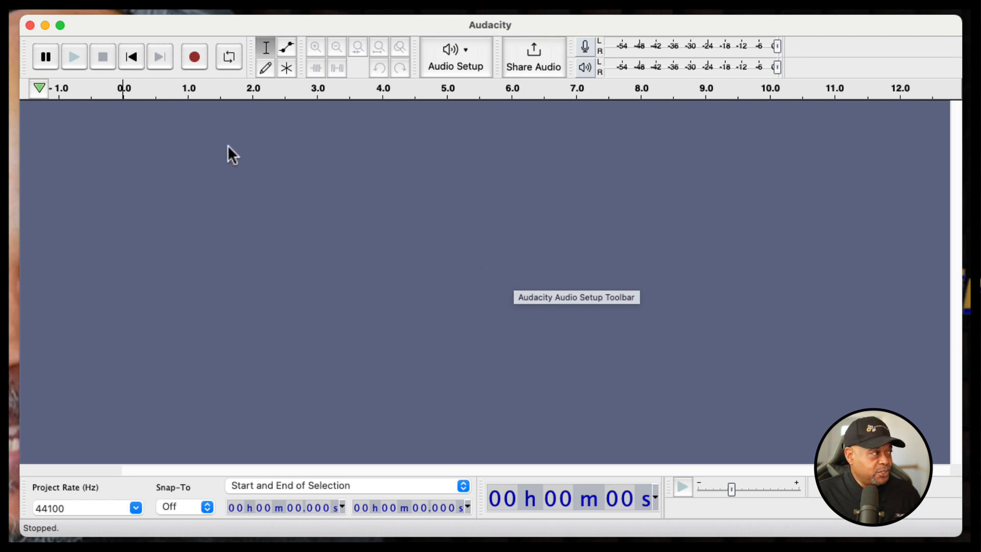
- Record a mono voice clip about 7.6 seconds long on a new track
{"action": "left_click", "coordinate": [193, 59]}
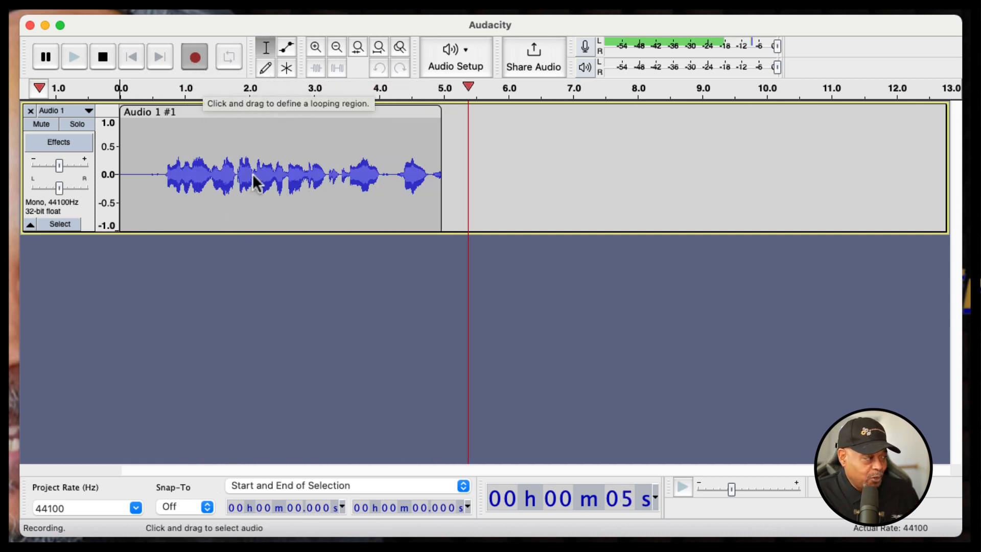
{"action": "left_click", "coordinate": [102, 56]}
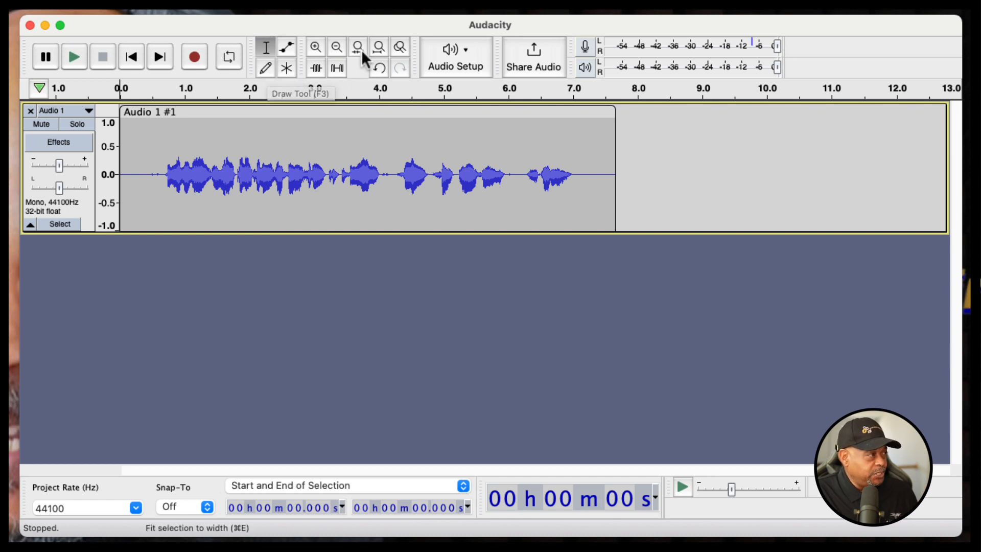
- Zoom in two levels on the recorded waveform, look along it, and zoom back out two levels
{"action": "left_click", "coordinate": [316, 47]}
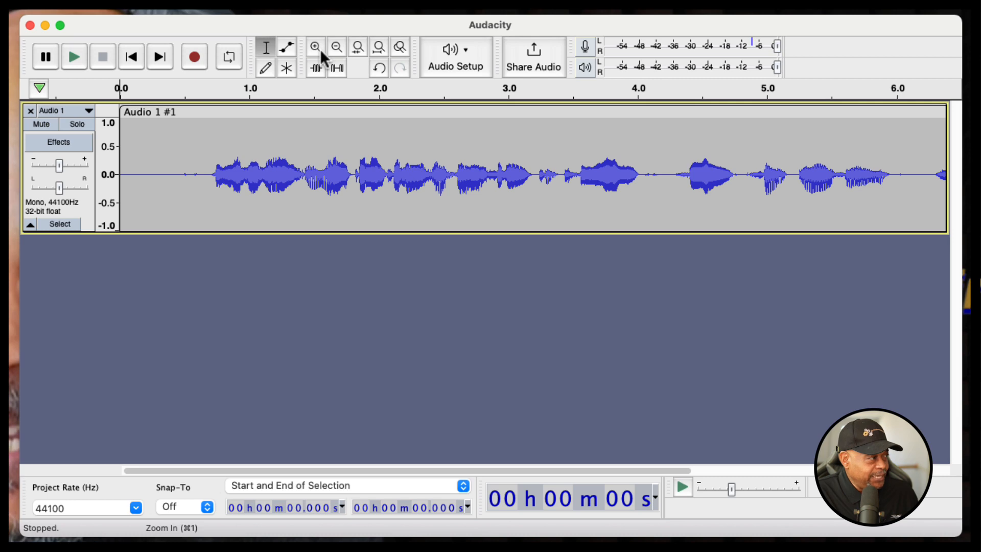
{"action": "left_click", "coordinate": [319, 49]}
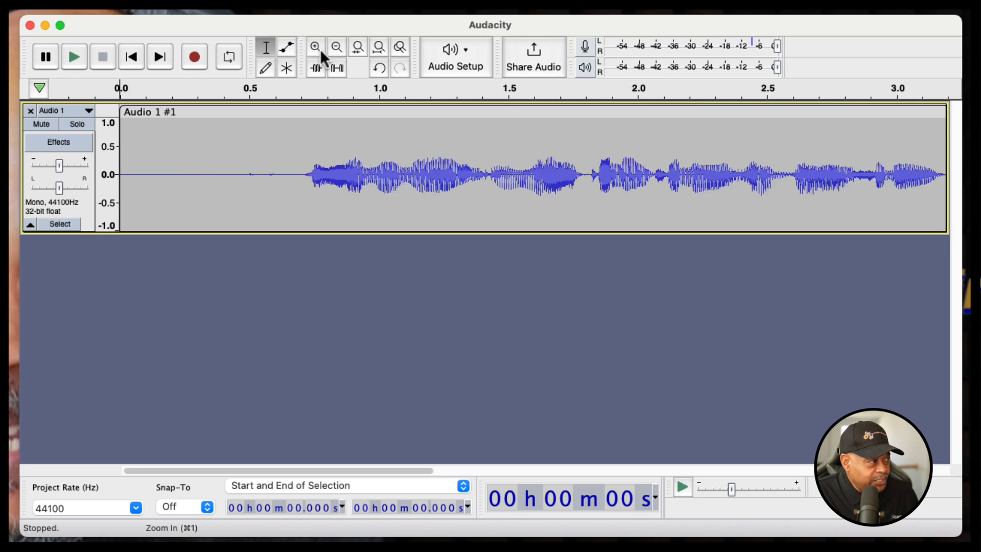
{"action": "scroll", "coordinate": [416, 149], "scroll_direction": "right", "scroll_amount": 10}
{"action": "scroll", "coordinate": [416, 149], "scroll_direction": "left", "scroll_amount": 10}
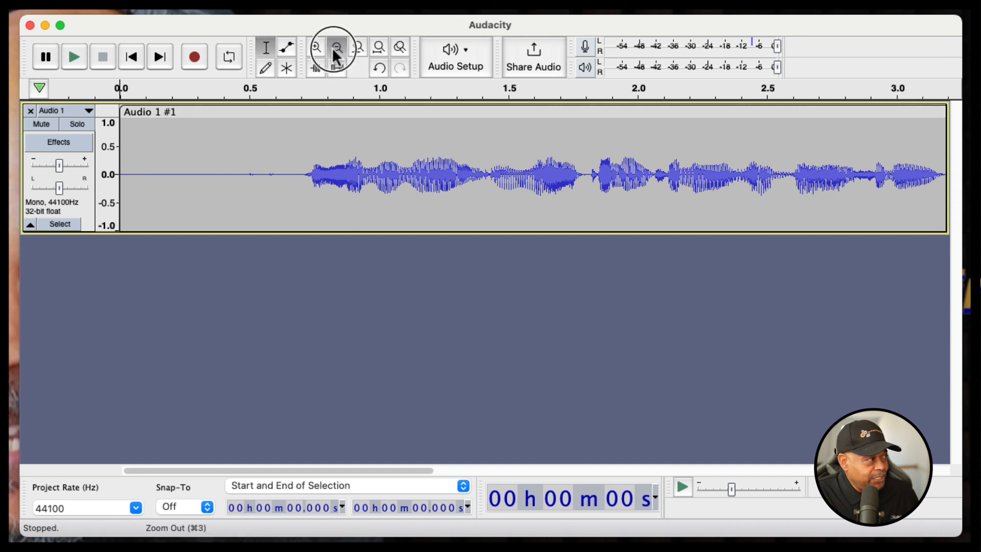
{"action": "left_click", "coordinate": [332, 47]}
{"action": "left_click", "coordinate": [332, 48]}
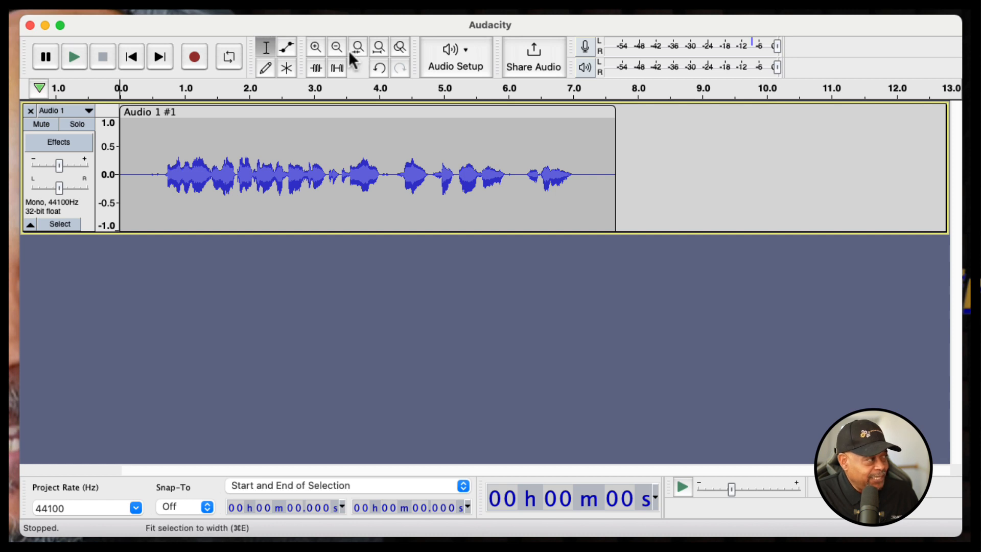
- Try to zoom to the selection with no audio selected, and fit the whole project to the window width
{"action": "left_click", "coordinate": [357, 48]}
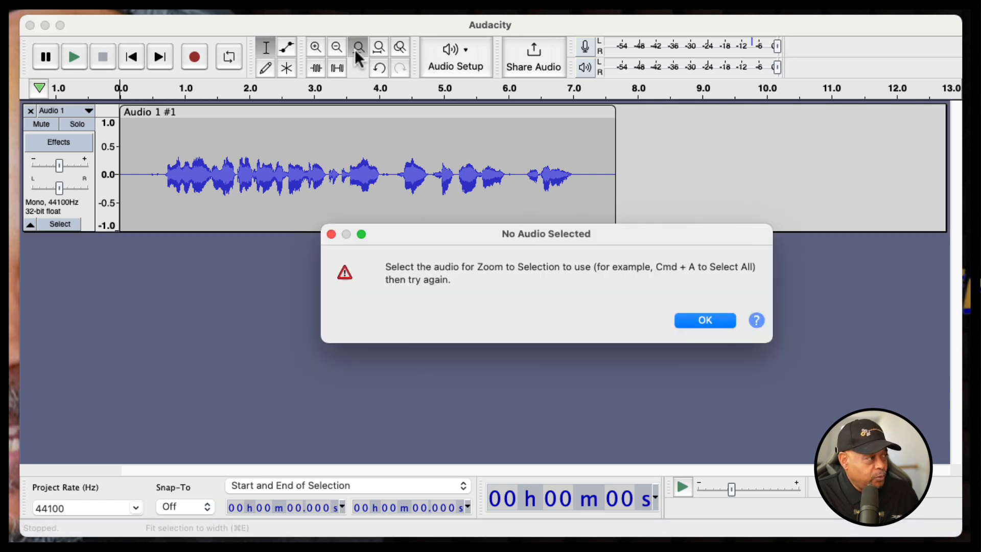
{"action": "left_click", "coordinate": [704, 321]}
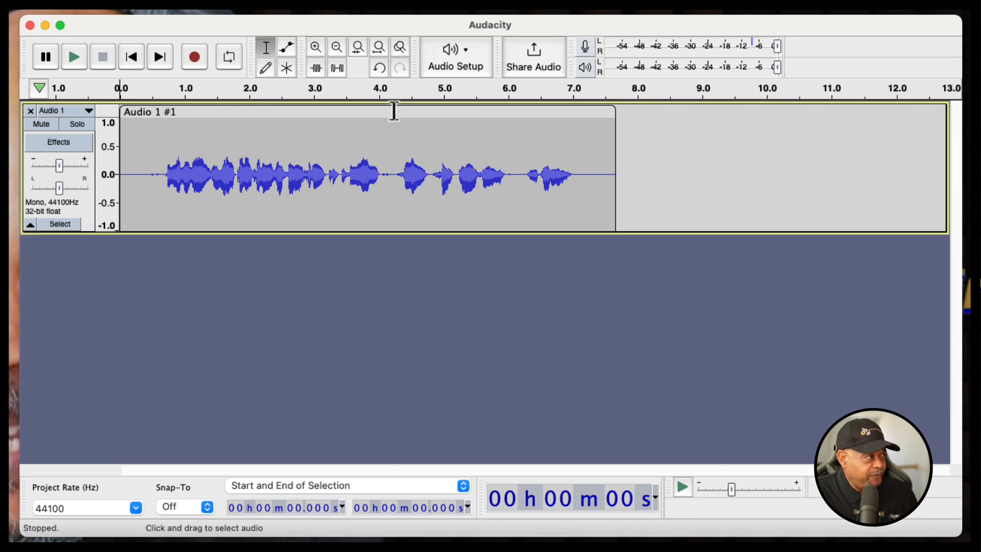
{"action": "left_click", "coordinate": [376, 49]}
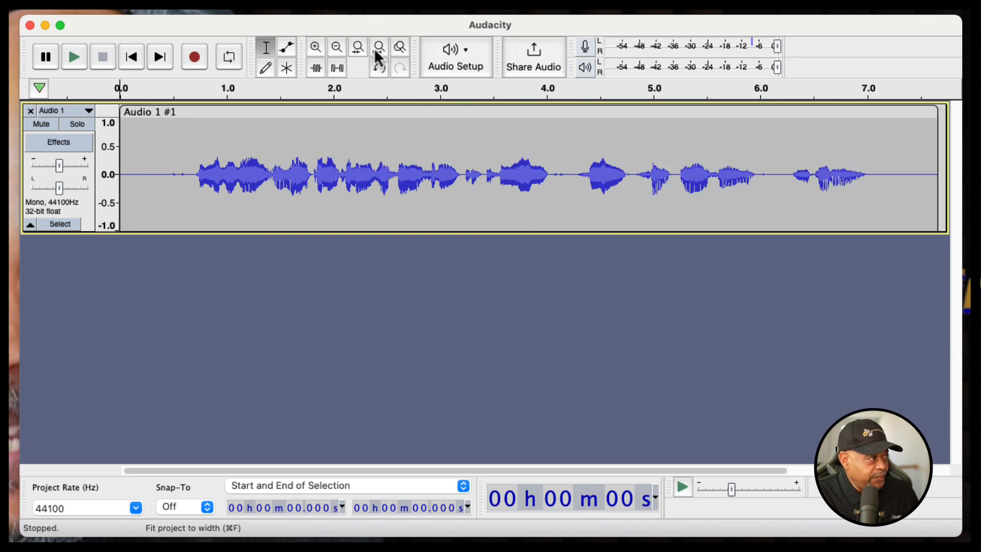
- Select the audio from about 1.7 to 3.2 seconds and fit that selection to the window width
{"action": "left_click", "coordinate": [163, 169]}
{"action": "left_click_drag", "start_coordinate": [164, 168], "coordinate": [303, 171]}
{"action": "left_click", "coordinate": [404, 171]}
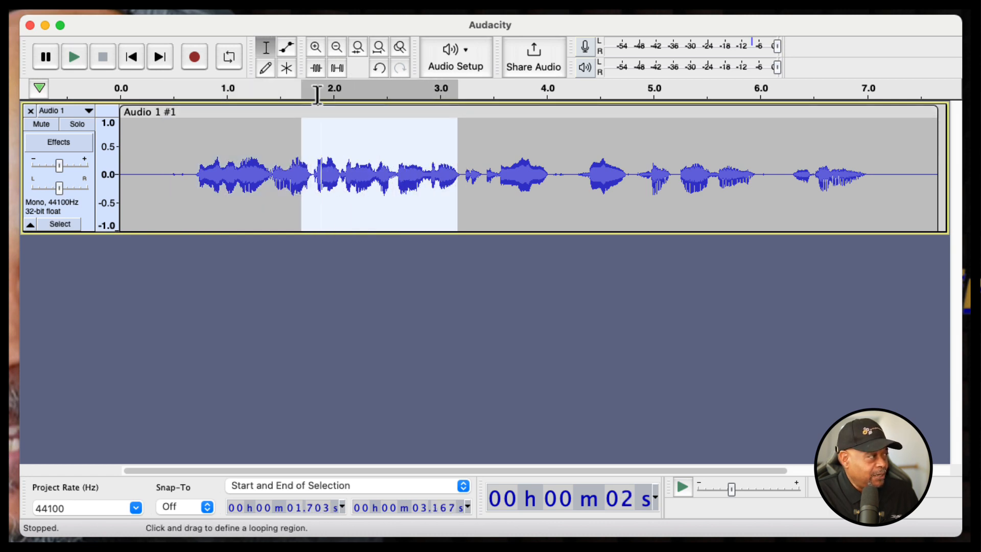
{"action": "left_click", "coordinate": [354, 51]}
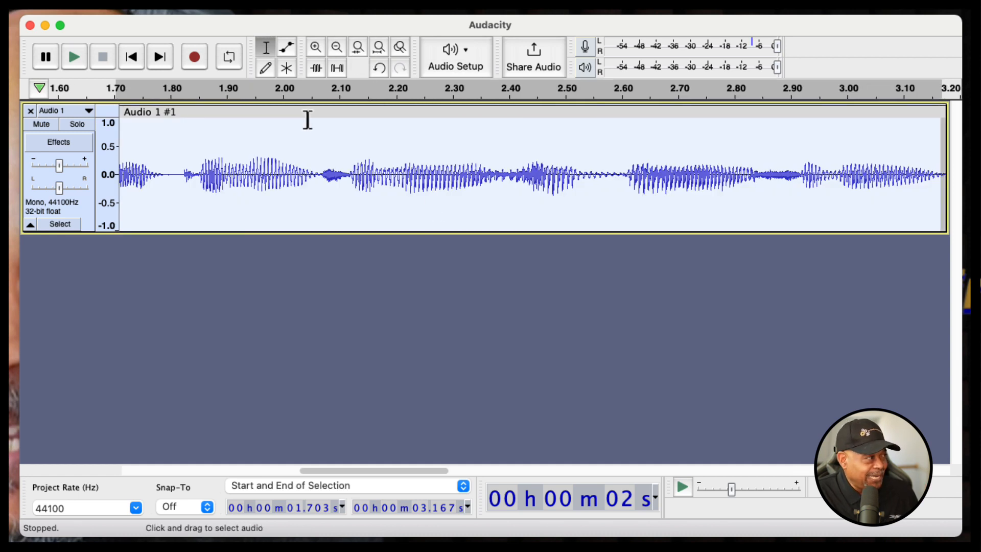
- Zoom in one more level on the selected part of the waveform
{"action": "left_click", "coordinate": [378, 70]}
{"action": "left_click", "coordinate": [401, 67]}
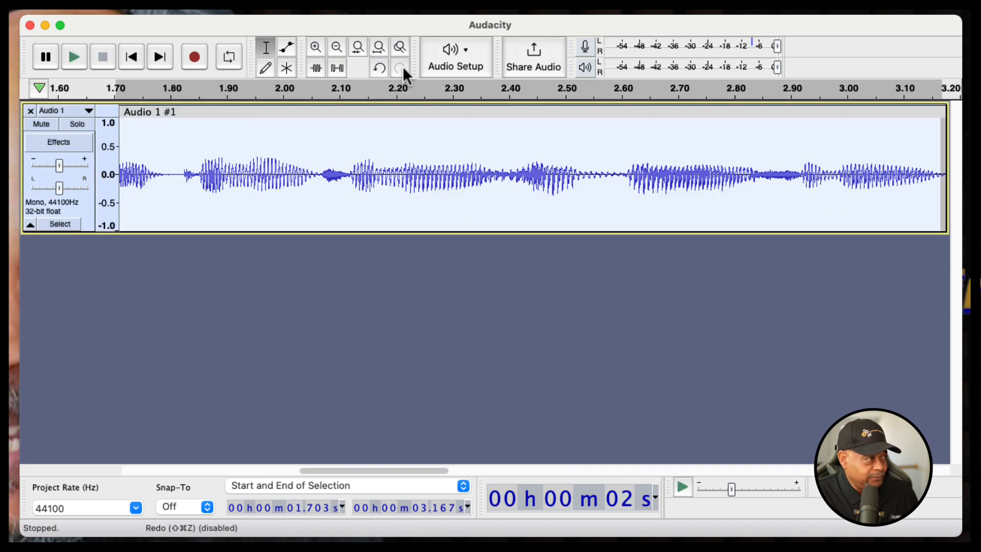
{"action": "scroll", "coordinate": [292, 141], "scroll_direction": "right", "scroll_amount": 2}
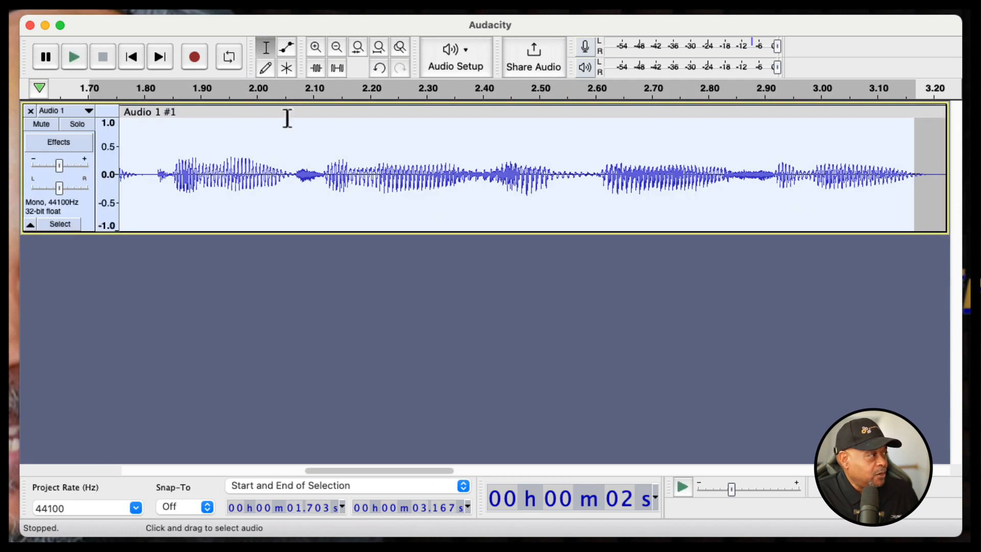
{"action": "left_click", "coordinate": [315, 47]}
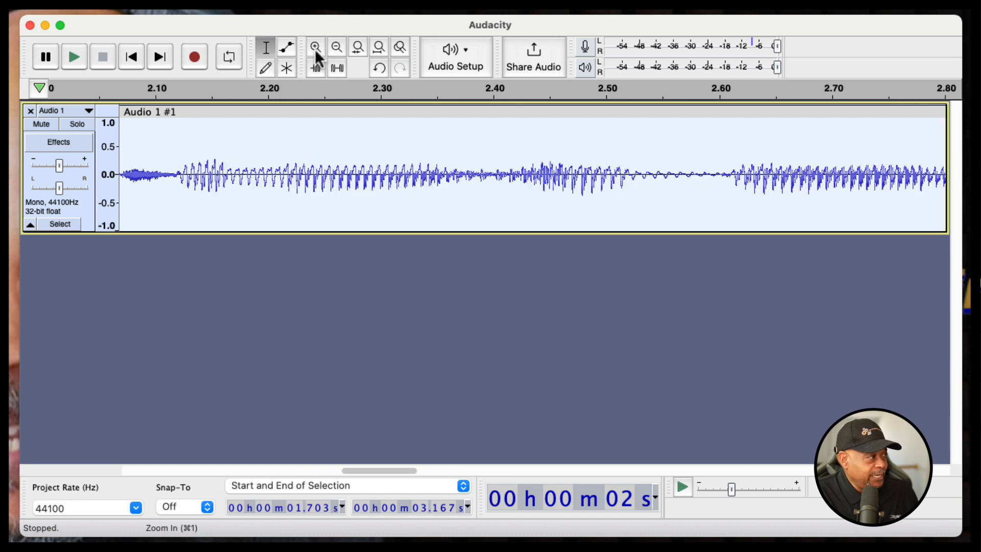
- Zoom out four levels on the waveform and place the cursor at about 4.2 seconds, clearing the selection
{"action": "left_click", "coordinate": [332, 47]}
{"action": "left_click", "coordinate": [333, 48]}
{"action": "left_click", "coordinate": [333, 48]}
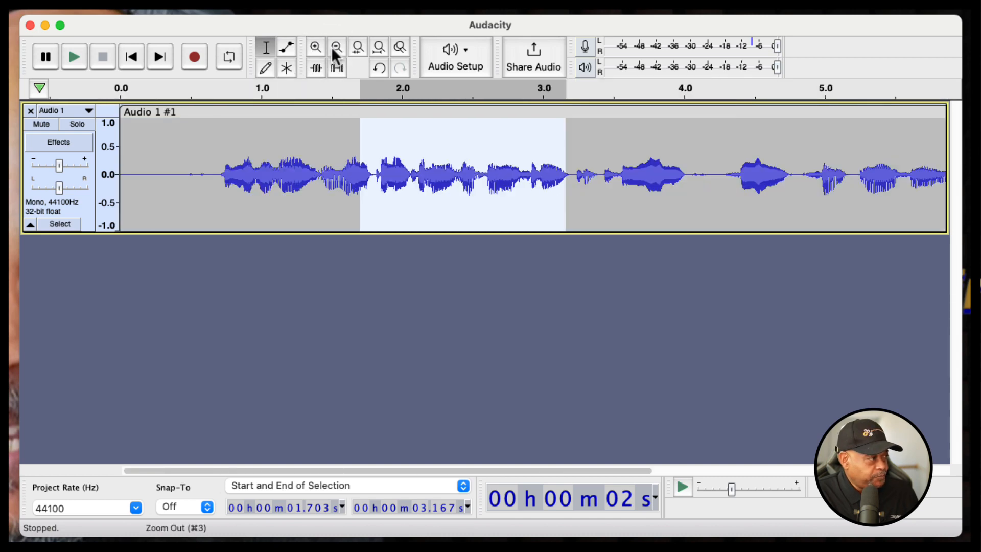
{"action": "left_click", "coordinate": [333, 47]}
{"action": "left_click", "coordinate": [416, 200]}
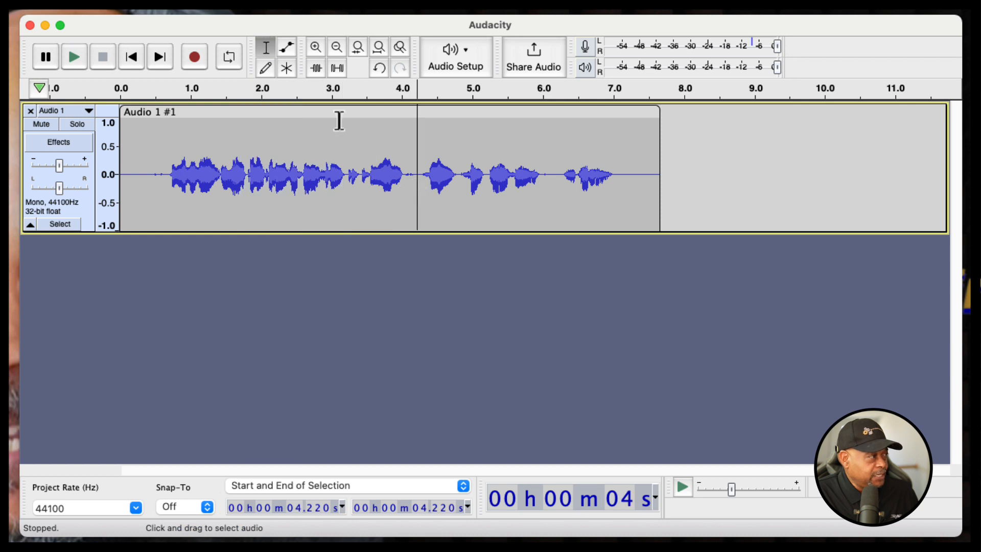
- Try to zoom to the selection with no audio selected, and fit the audio from about 3.5 to 4.0 seconds to the window width
{"action": "left_click", "coordinate": [357, 47]}
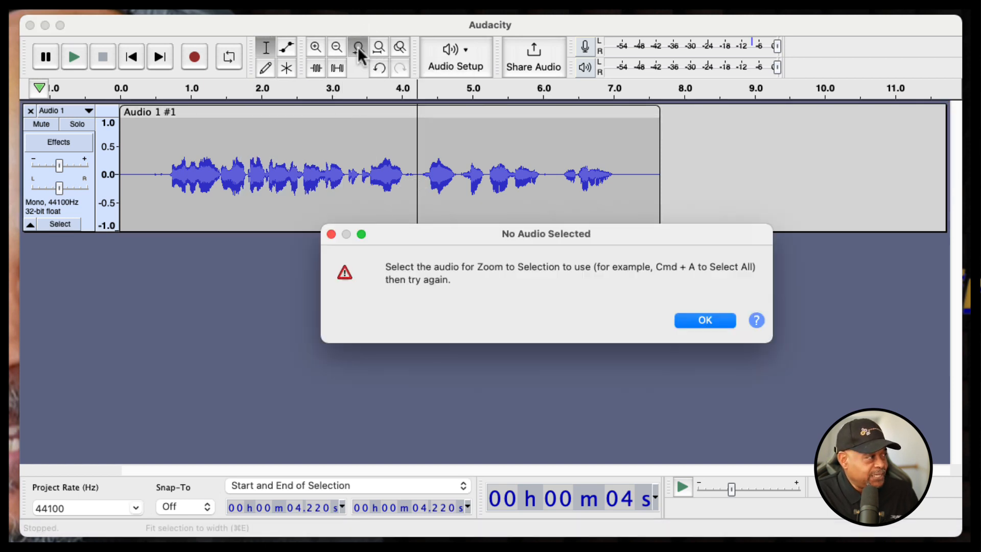
{"action": "left_click", "coordinate": [684, 317]}
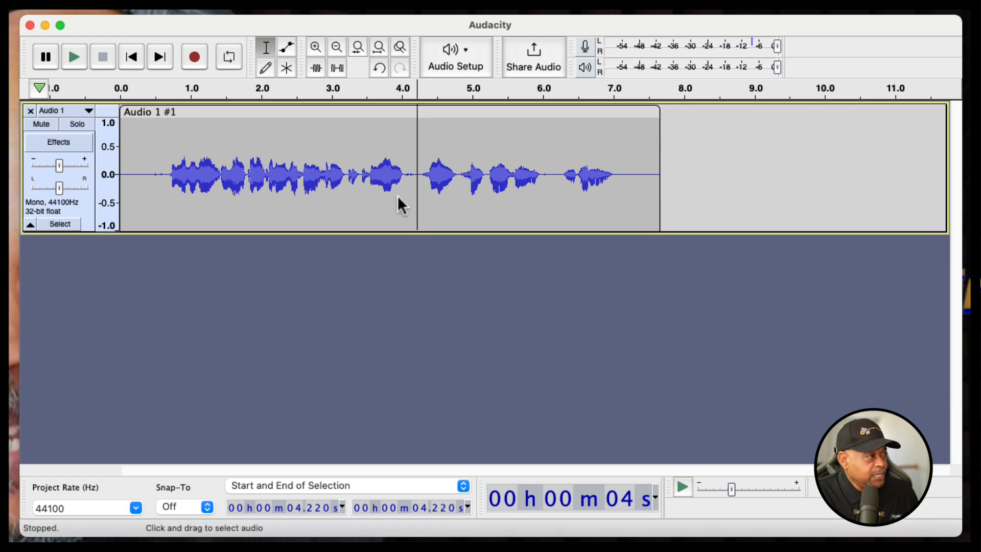
{"action": "left_click_drag", "start_coordinate": [367, 174], "coordinate": [404, 173]}
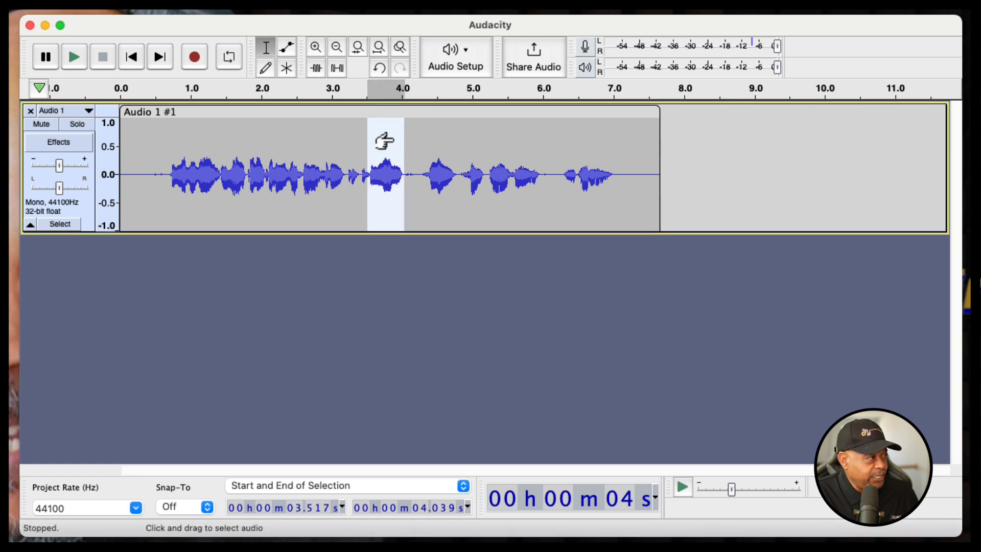
{"action": "left_click", "coordinate": [357, 48]}
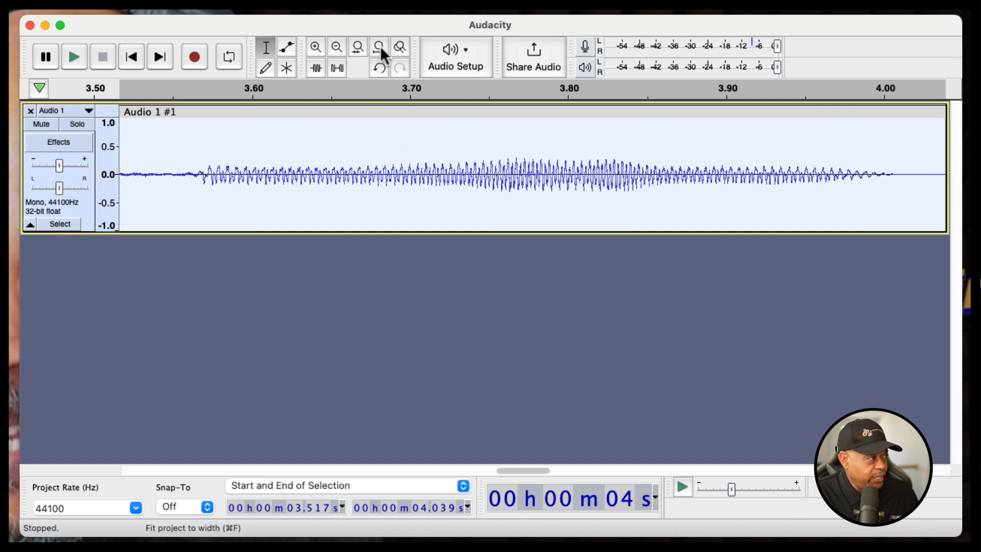
- Zoom out five levels, clear the selection at about 5.0 seconds, and fit the whole project to the window width
{"action": "left_click", "coordinate": [338, 47]}
{"action": "left_click", "coordinate": [339, 48]}
{"action": "left_click", "coordinate": [338, 48]}
{"action": "left_click", "coordinate": [338, 47]}
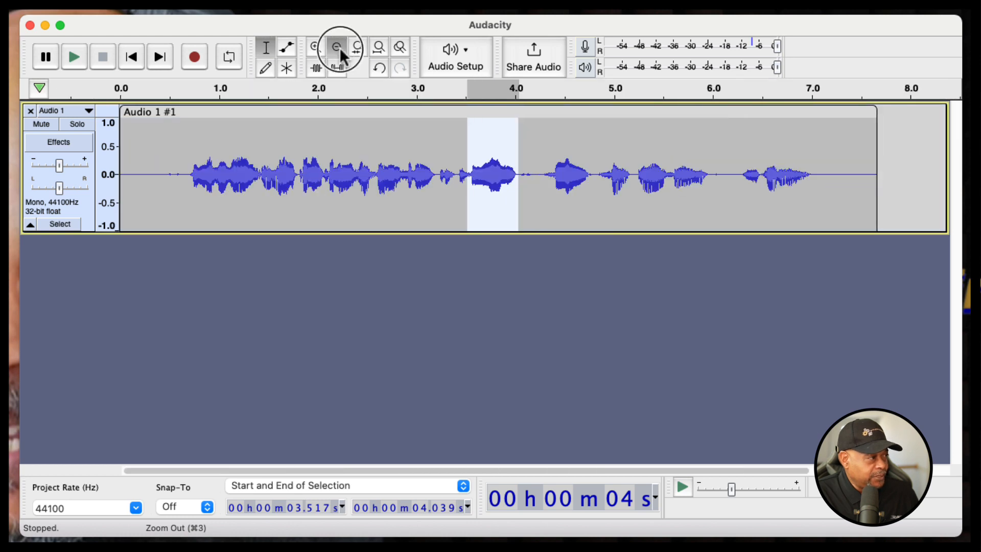
{"action": "left_click", "coordinate": [339, 47]}
{"action": "left_click", "coordinate": [366, 176]}
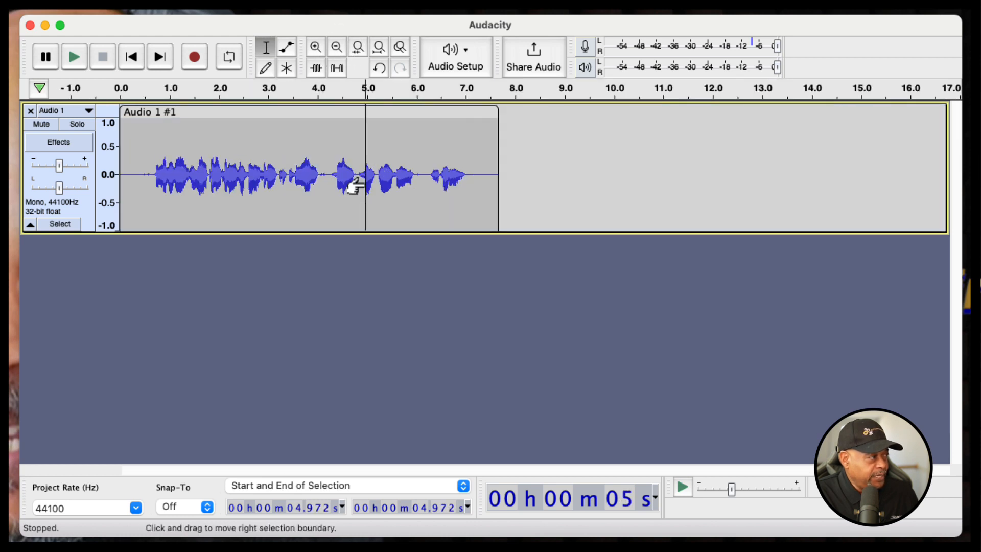
{"action": "left_click", "coordinate": [374, 47]}
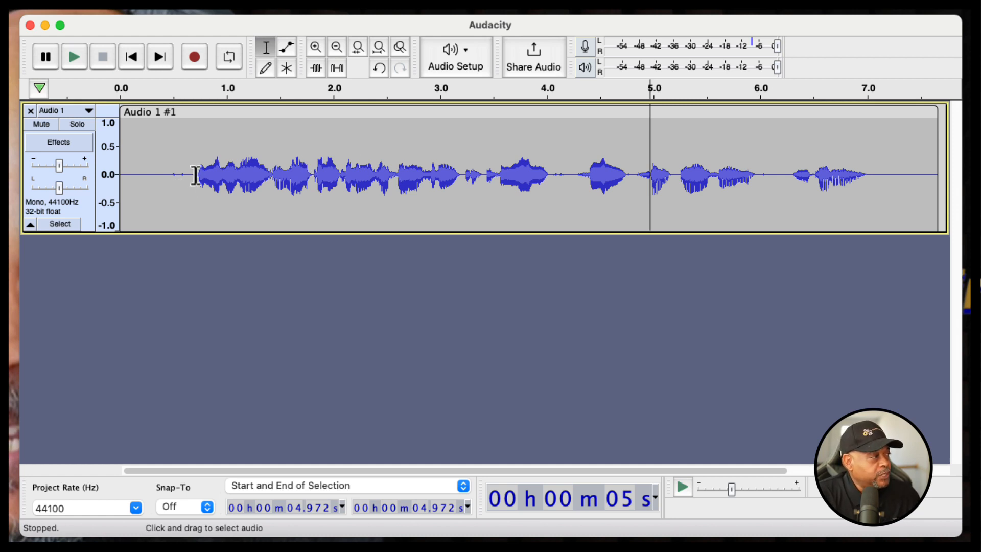
- Zoom in on the quiet opening 0.7 seconds and delete the faint noise from about 0.49 to 0.60 seconds
{"action": "left_click_drag", "start_coordinate": [195, 175], "coordinate": [121, 174]}
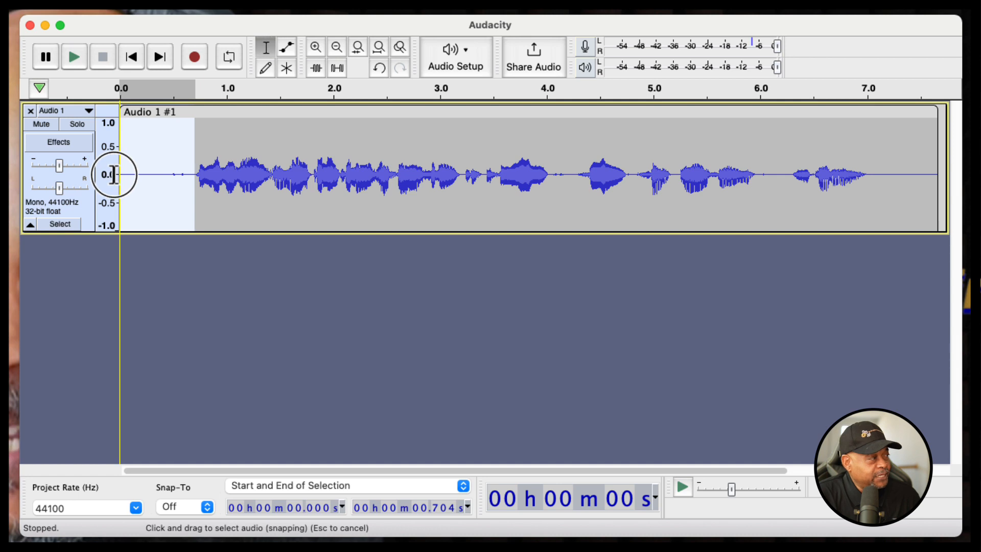
{"action": "left_click", "coordinate": [316, 47]}
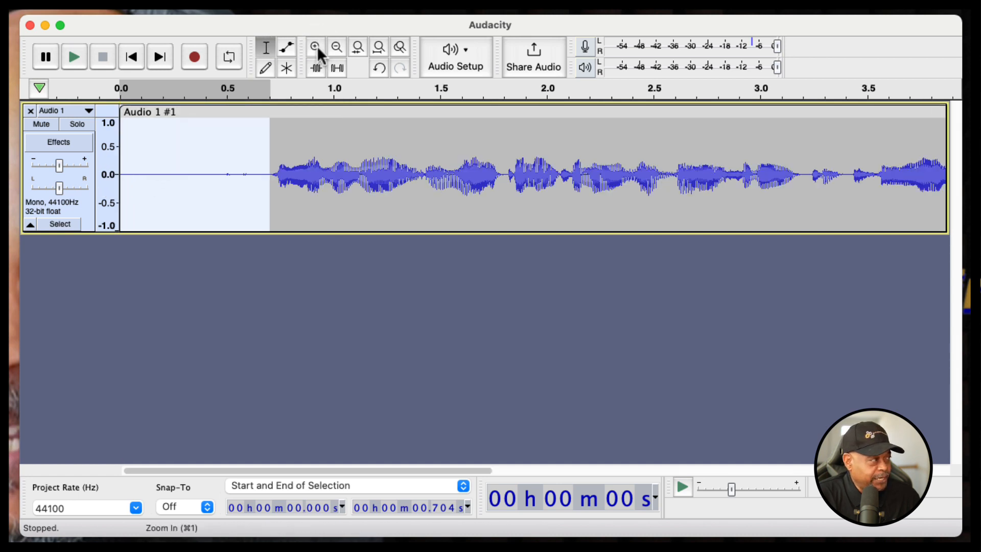
{"action": "left_click", "coordinate": [316, 47]}
{"action": "left_click", "coordinate": [316, 47]}
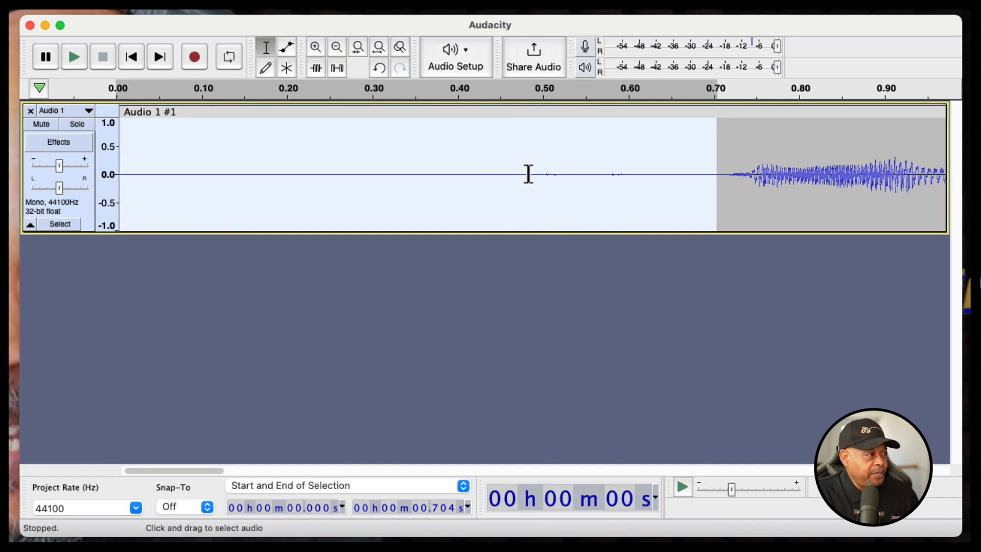
{"action": "left_click_drag", "start_coordinate": [528, 174], "coordinate": [633, 174]}
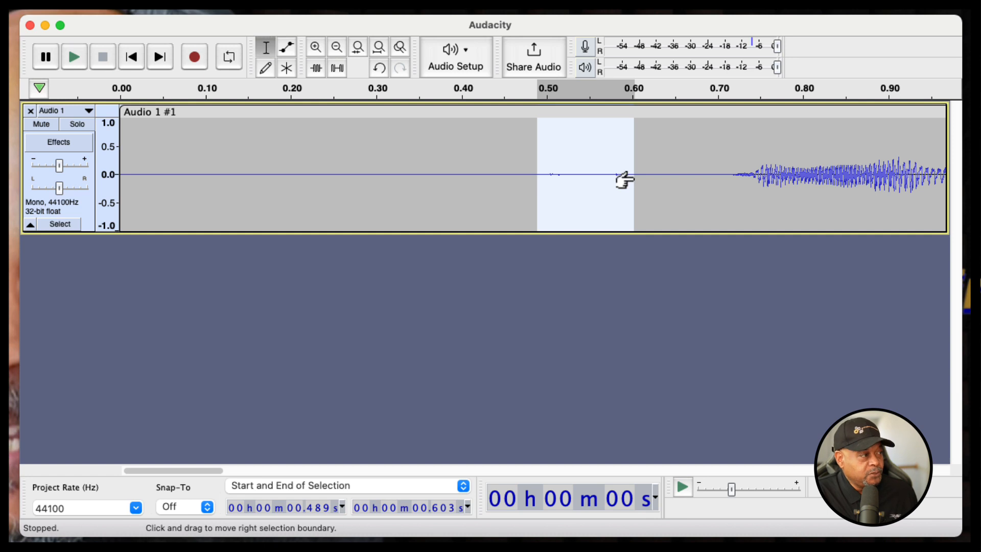
{"action": "key", "text": "Delete"}
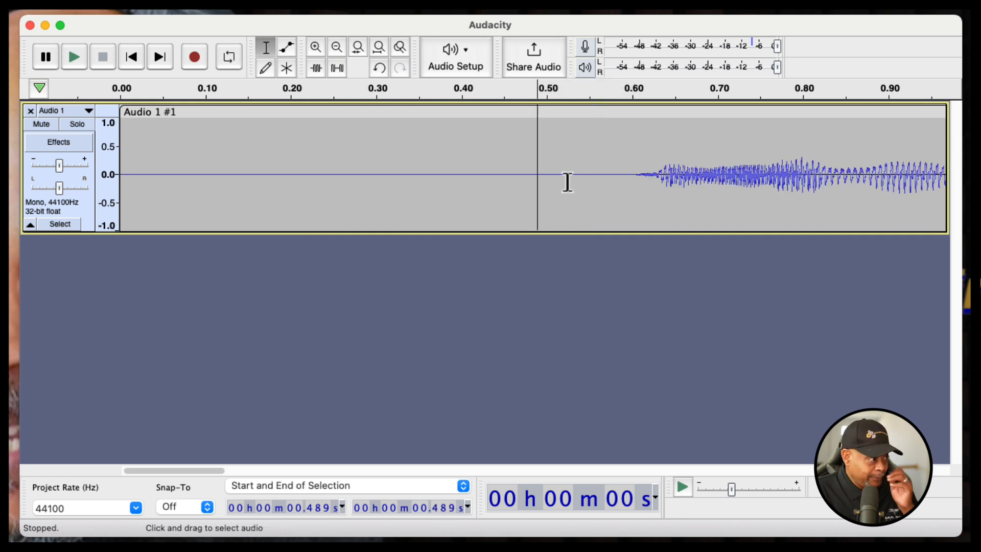
{"action": "left_click", "coordinate": [376, 48]}
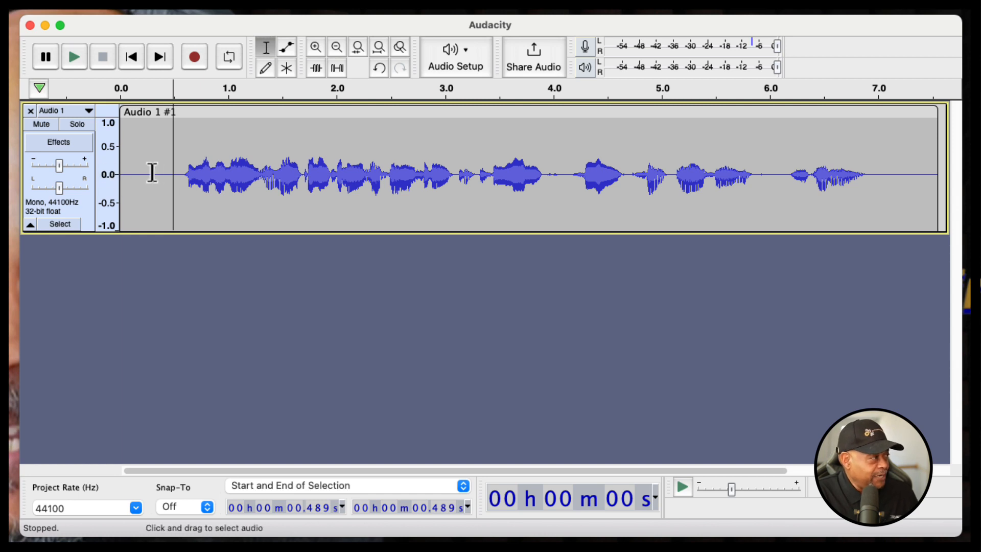
- Select the whole clip and try raising the track's gain to +6.0 dB and lowering it
{"action": "mouse_move", "coordinate": [90, 155]}
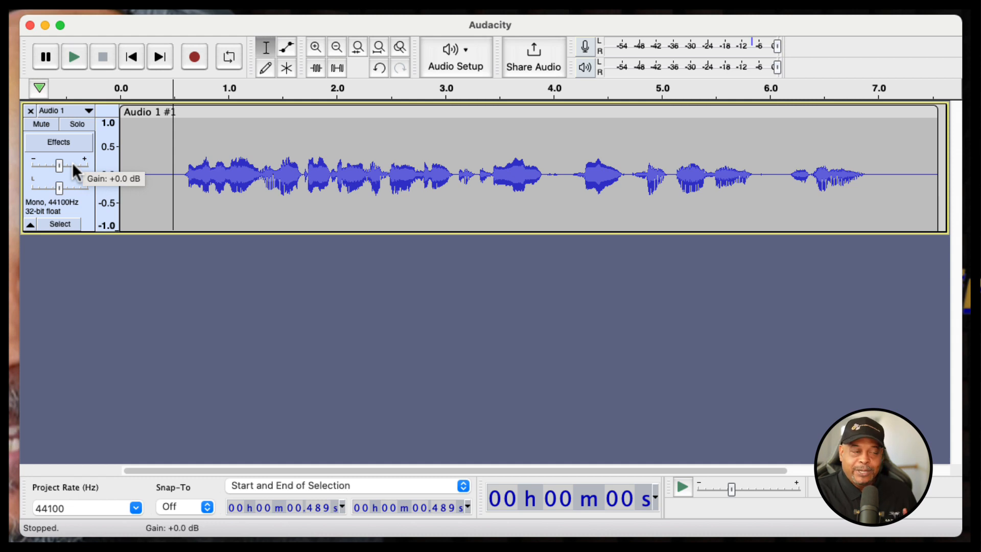
{"action": "double_click", "coordinate": [175, 181]}
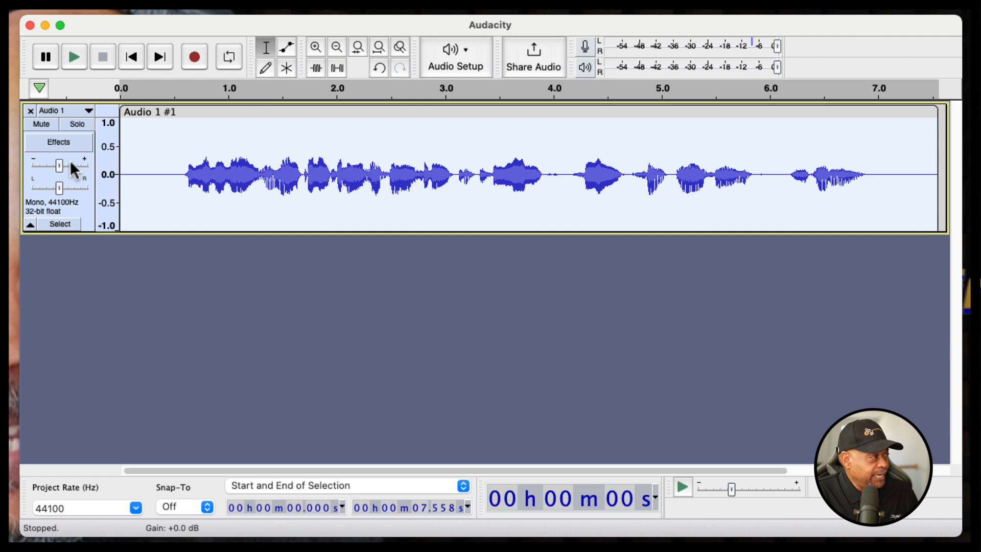
{"action": "mouse_move", "coordinate": [58, 166]}
{"action": "left_mouse_down"}
{"action": "mouse_move", "coordinate": [74, 166]}
{"action": "mouse_move", "coordinate": [65, 165]}
{"action": "left_mouse_up"}
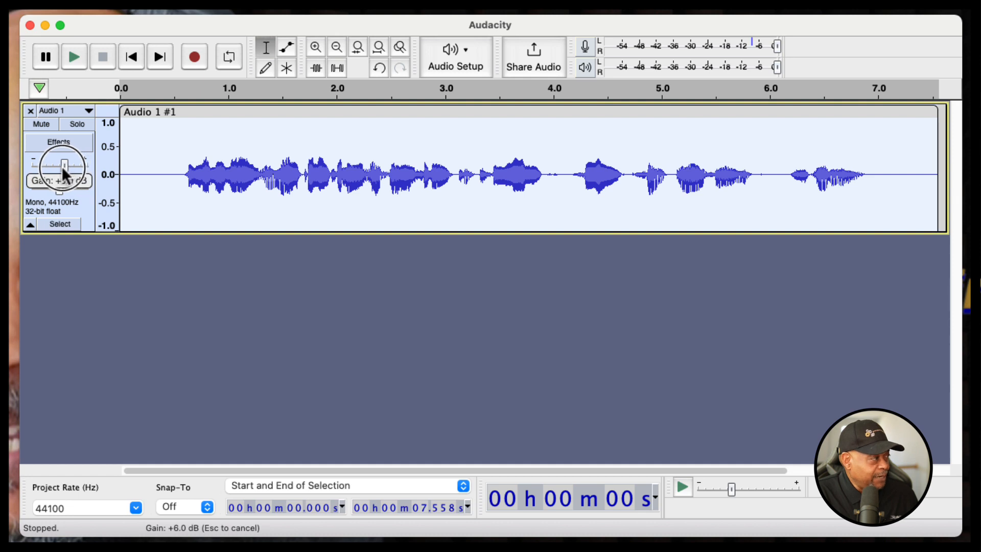
{"action": "left_click_drag", "start_coordinate": [57, 166], "coordinate": [53, 167]}
{"action": "left_click", "coordinate": [197, 173]}
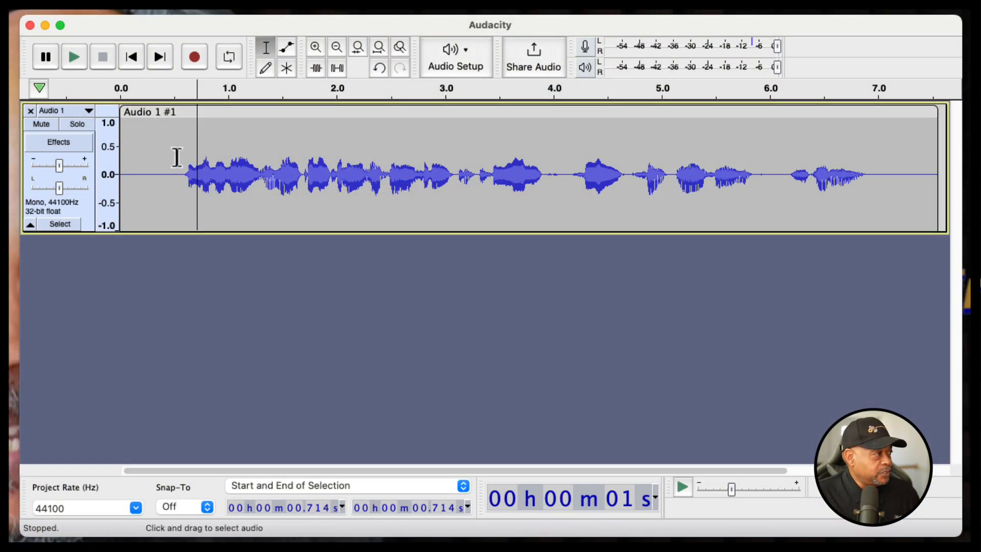
- Zoom to the selected audio from about 0.4 to 1.6 seconds, and fit the whole project back to the window width
{"action": "left_click_drag", "start_coordinate": [163, 140], "coordinate": [289, 145]}
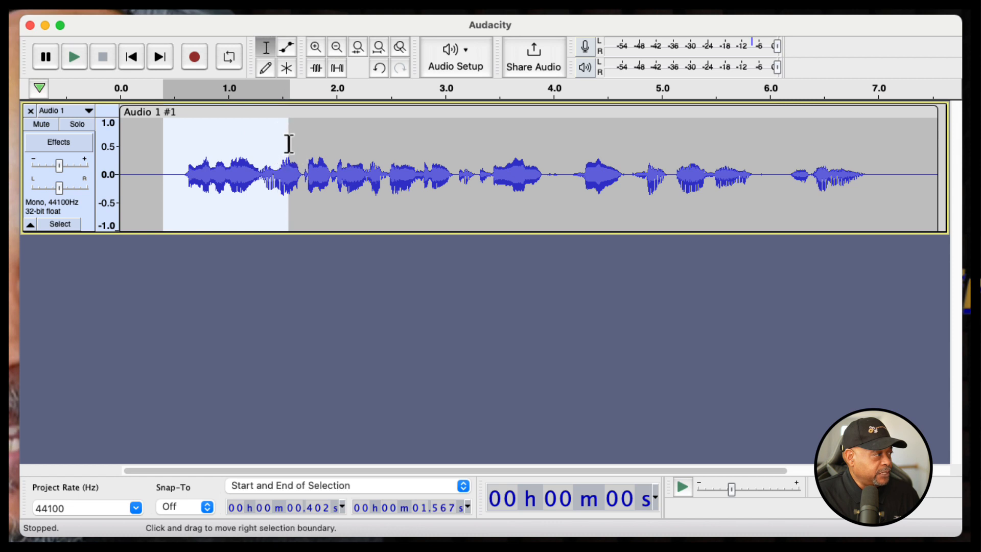
{"action": "left_click", "coordinate": [363, 51]}
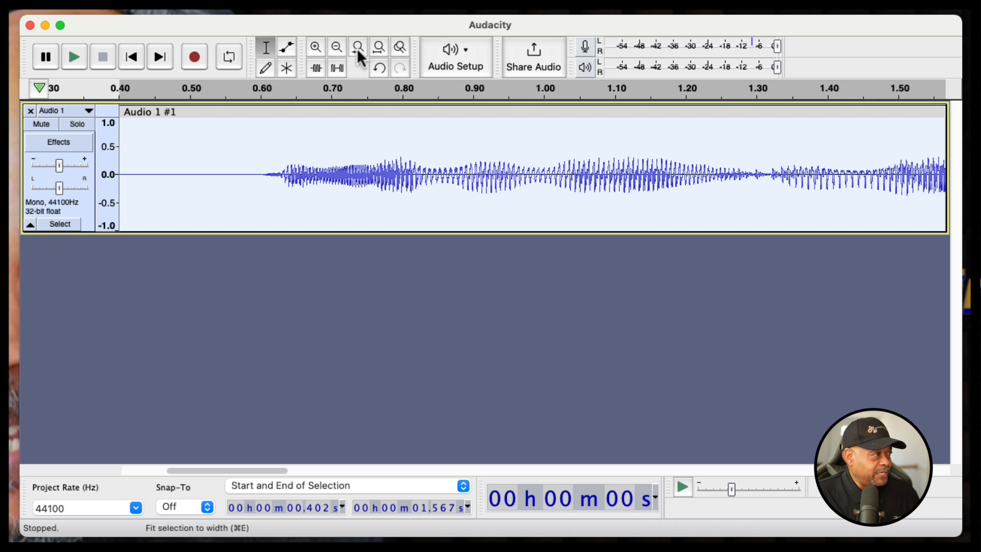
{"action": "left_click", "coordinate": [378, 50]}
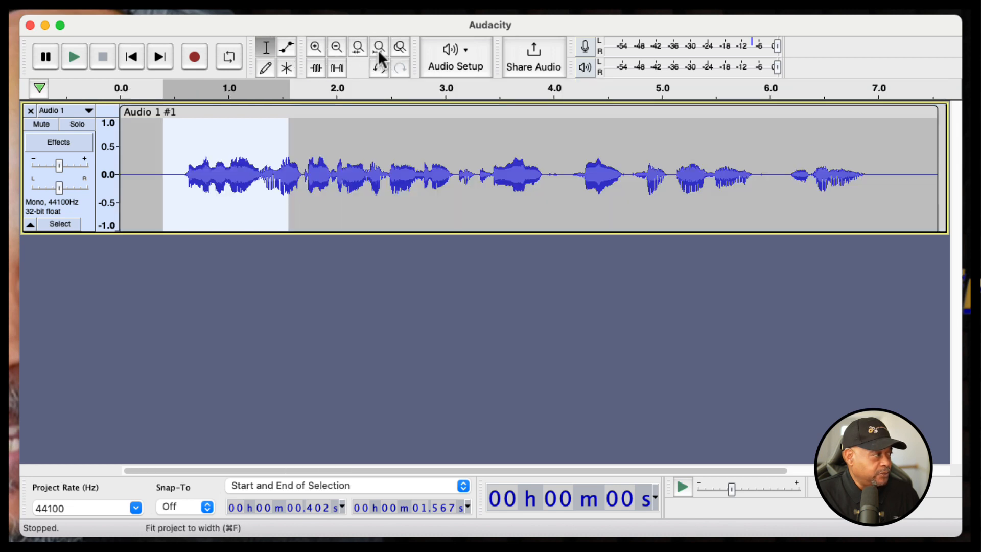
{"action": "left_click", "coordinate": [353, 193]}
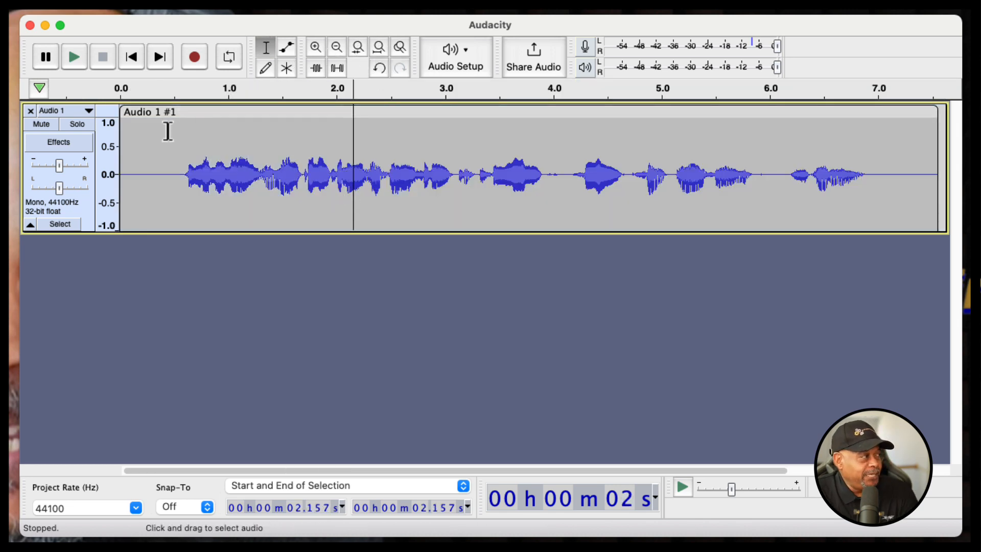
- Shift the track's vertical scale slightly and select the short piece of audio from about 0.78 to 0.83 seconds
{"action": "scroll", "coordinate": [106, 123], "scroll_direction": "down", "scroll_amount": 1}
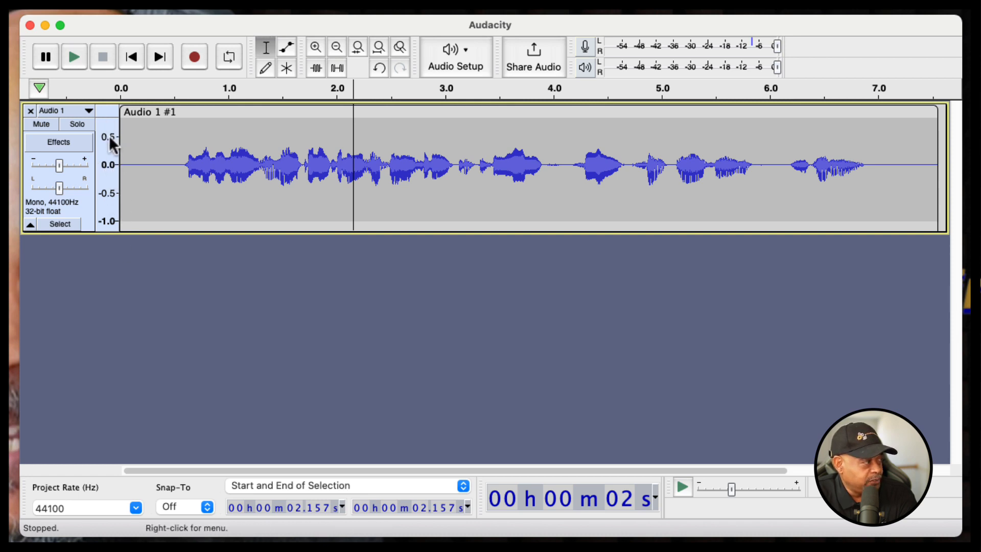
{"action": "scroll", "coordinate": [214, 158], "scroll_direction": "right", "scroll_amount": 2}
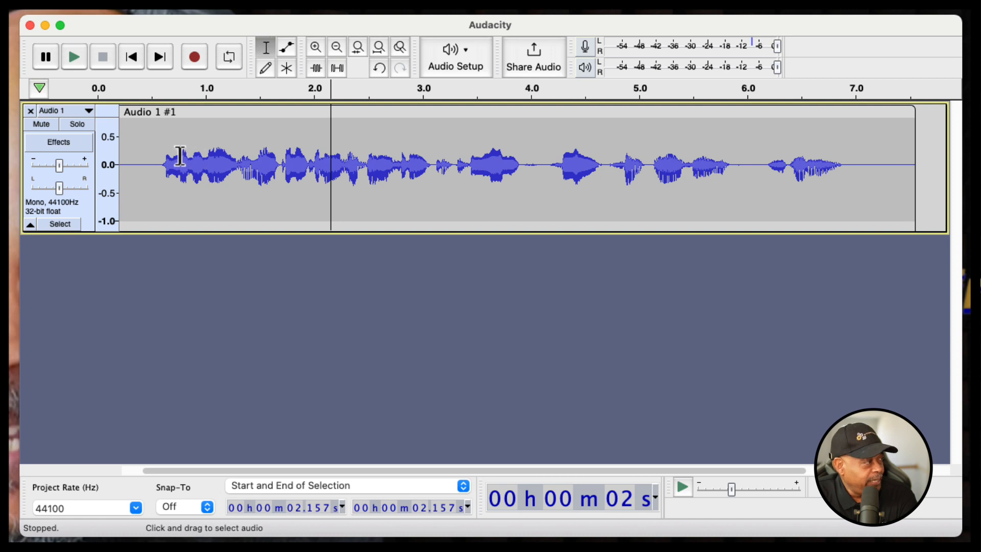
{"action": "left_click_drag", "start_coordinate": [182, 157], "coordinate": [186, 158]}
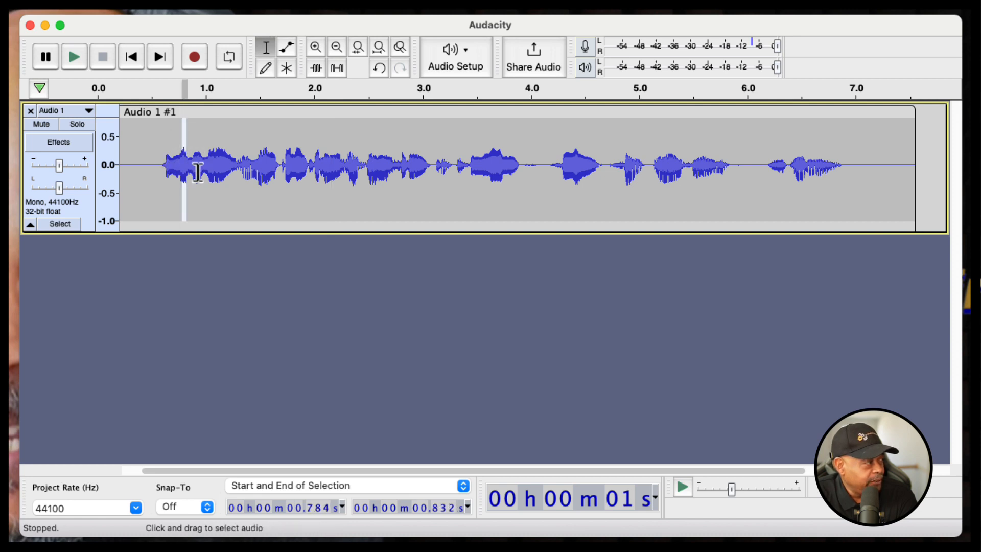
{"action": "scroll", "coordinate": [194, 161], "scroll_direction": "right", "scroll_amount": 4}
{"action": "scroll", "coordinate": [202, 158], "scroll_direction": "left", "scroll_amount": 6}
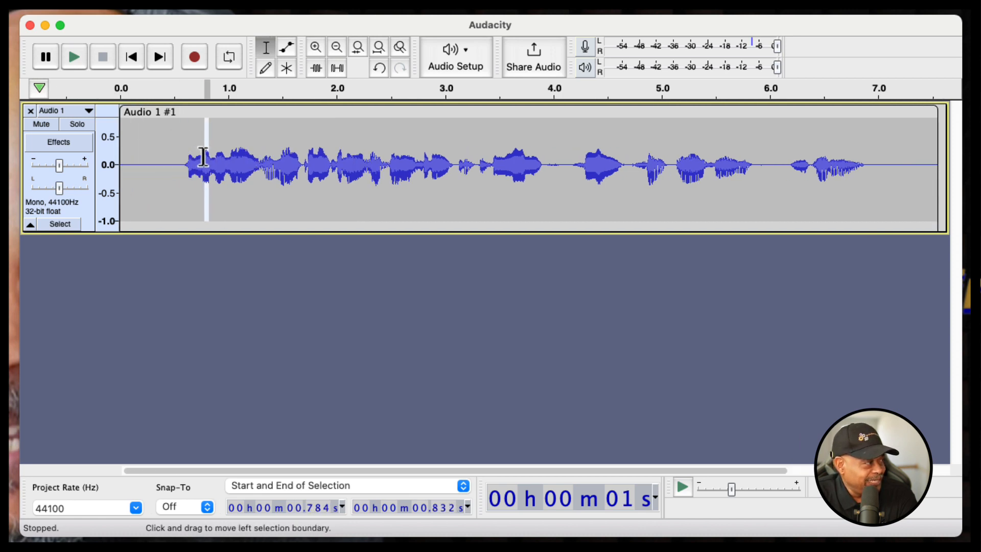
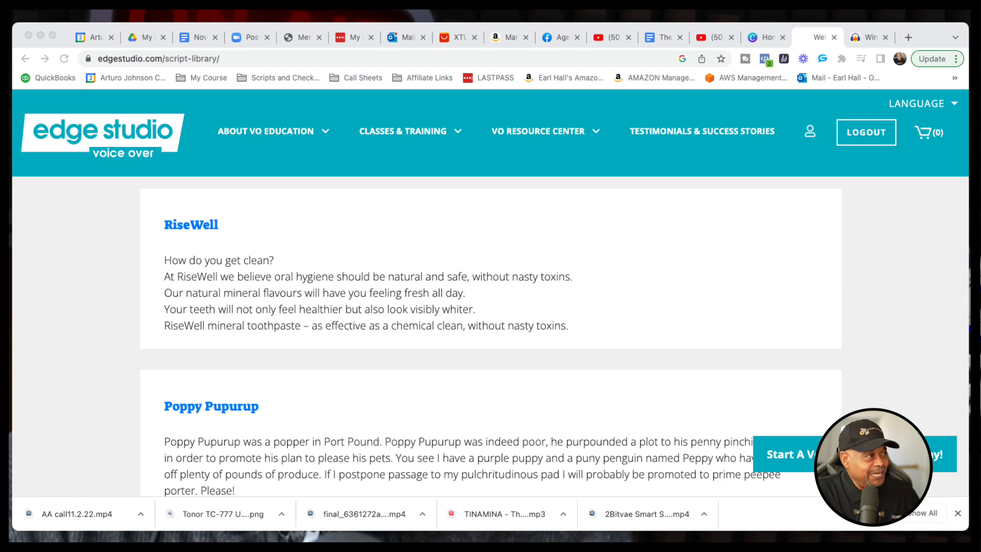
- Switch to the web browser and open the Script Library on the Edge Studio website
{"action": "mouse_move", "coordinate": [458, 143]}
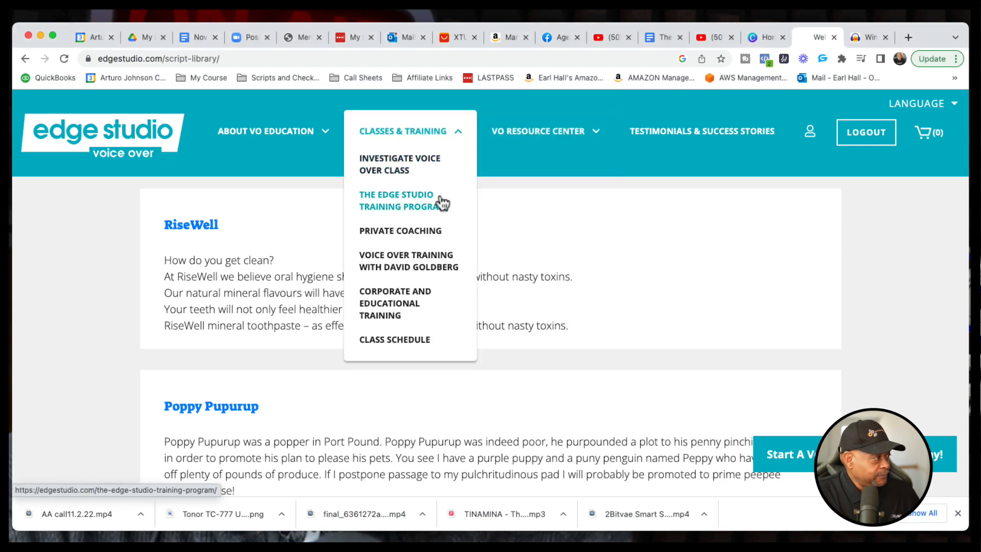
{"action": "mouse_move", "coordinate": [547, 137]}
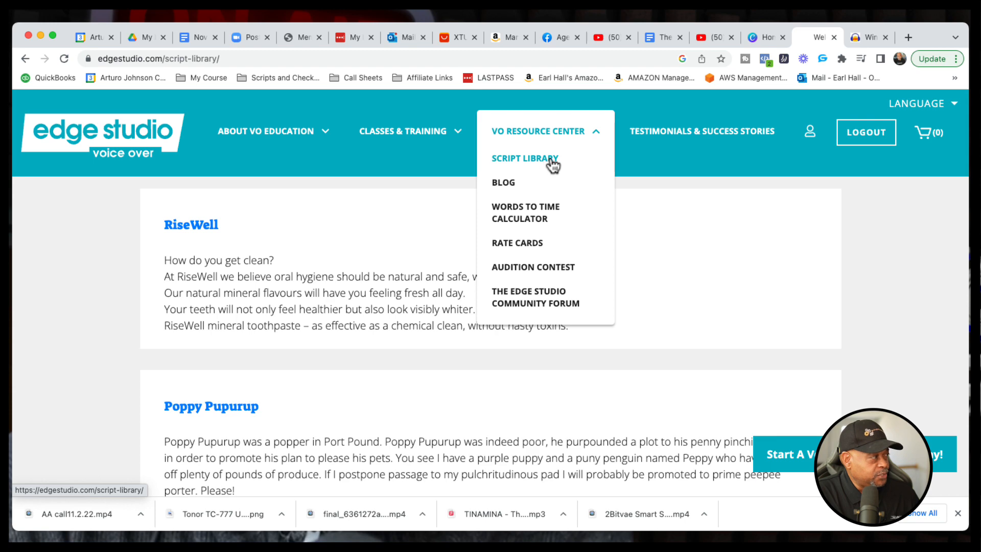
{"action": "left_click", "coordinate": [551, 161]}
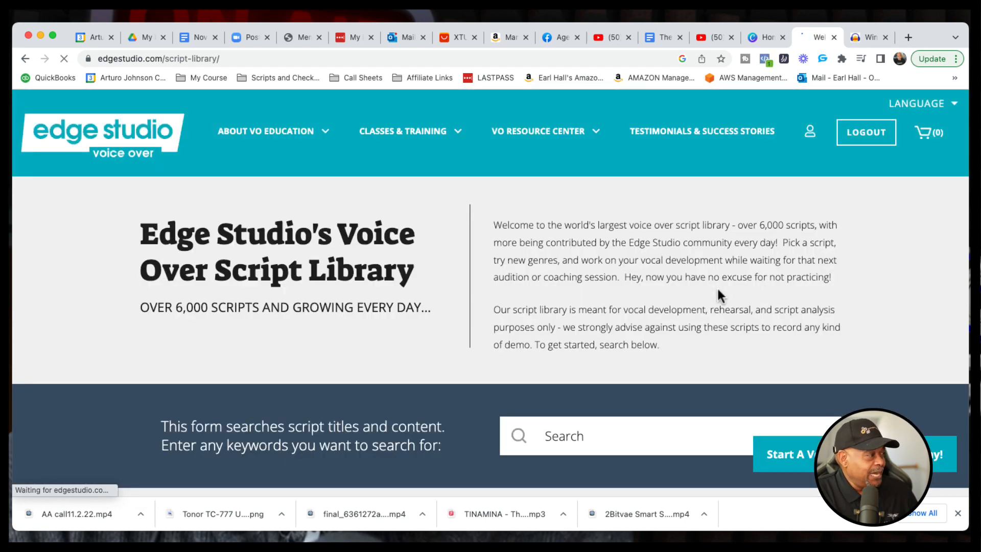
- Examine the English-language practice scripts in the library and the form for searching titles and content by keyword
{"action": "scroll", "coordinate": [683, 286], "scroll_direction": "down", "scroll_amount": 7}
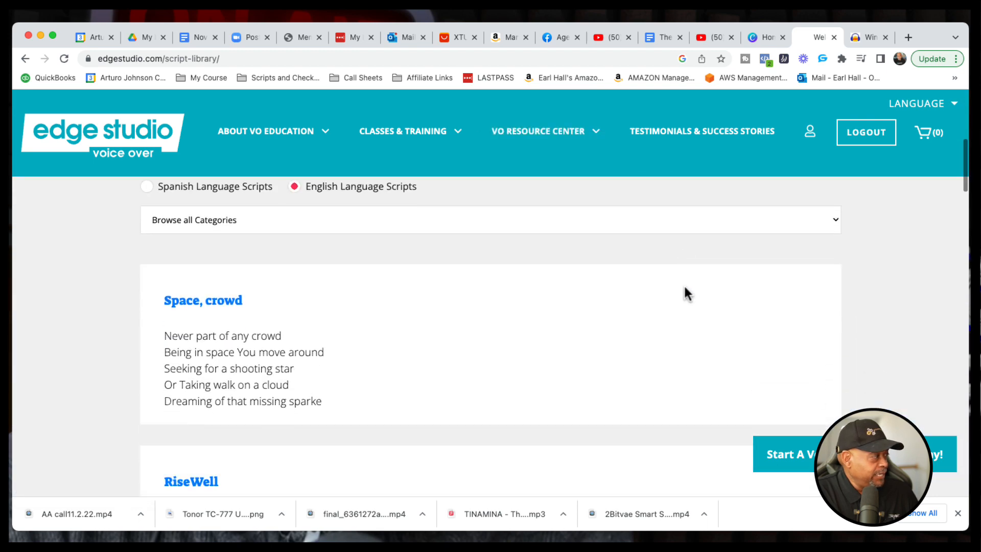
{"action": "scroll", "coordinate": [684, 294], "scroll_direction": "down", "scroll_amount": 2}
{"action": "scroll", "coordinate": [683, 294], "scroll_direction": "down", "scroll_amount": 3}
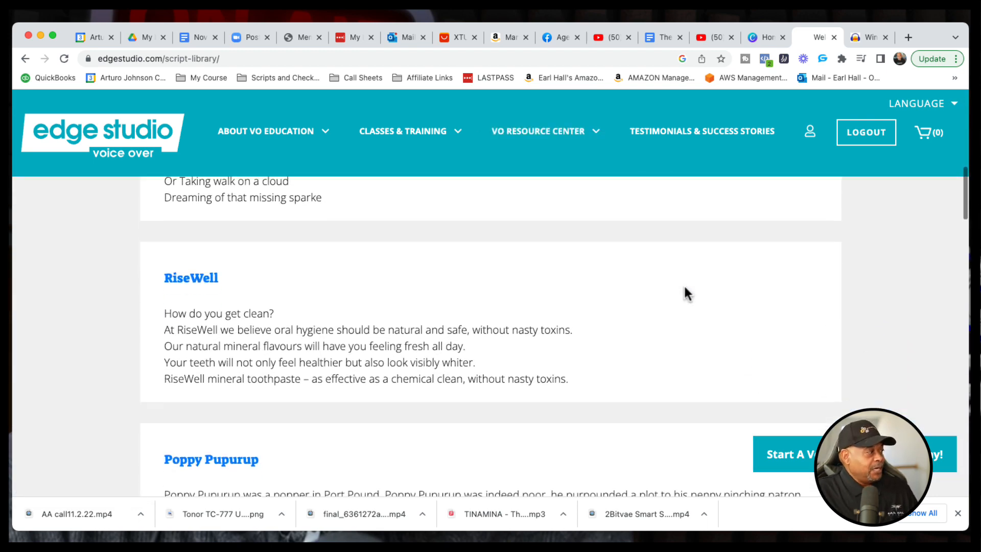
{"action": "scroll", "coordinate": [685, 293], "scroll_direction": "down", "scroll_amount": 5}
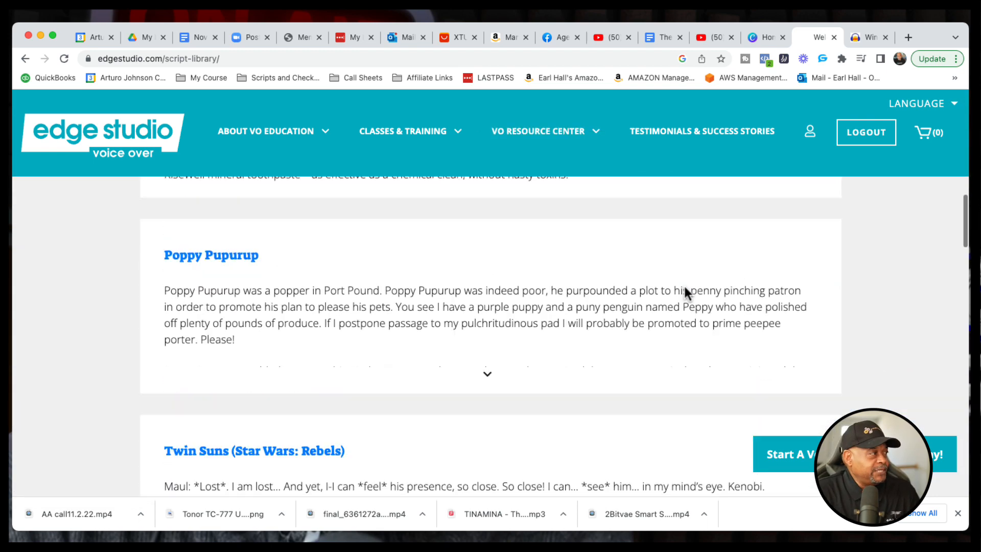
{"action": "scroll", "coordinate": [686, 293], "scroll_direction": "up", "scroll_amount": 12}
{"action": "scroll", "coordinate": [686, 293], "scroll_direction": "down", "scroll_amount": 2}
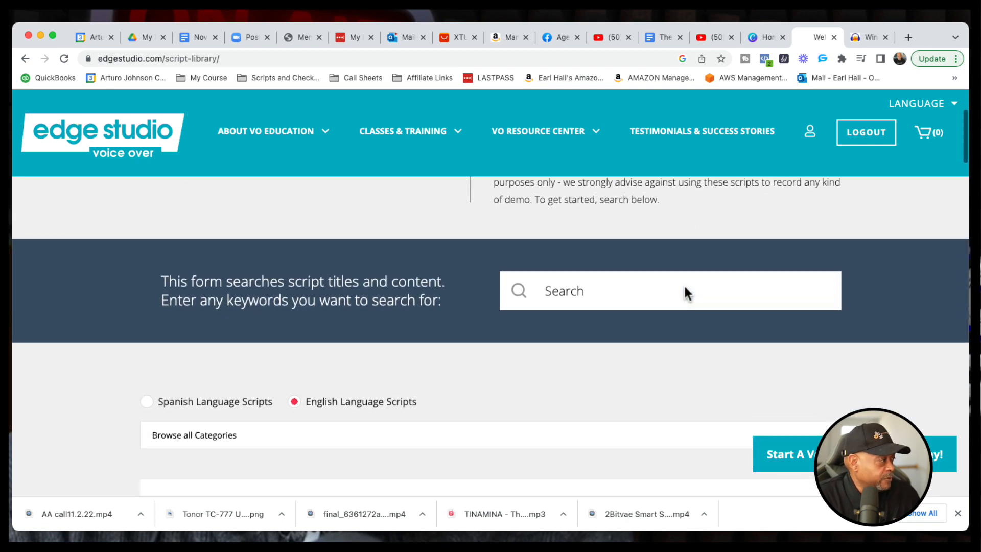
- Examine the category options for English-language scripts in the library, keeping all categories shown
{"action": "scroll", "coordinate": [684, 292], "scroll_direction": "down", "scroll_amount": 4}
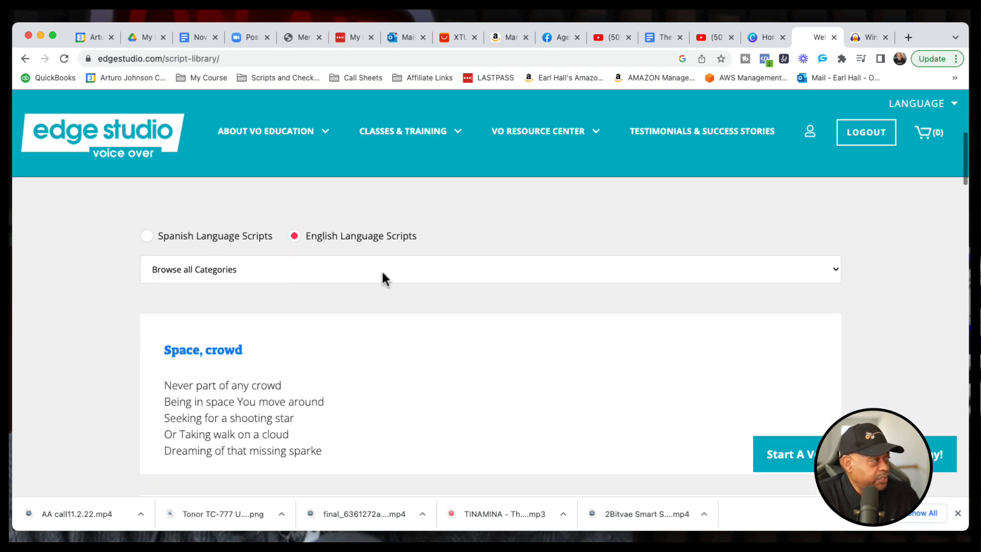
{"action": "left_click", "coordinate": [262, 270]}
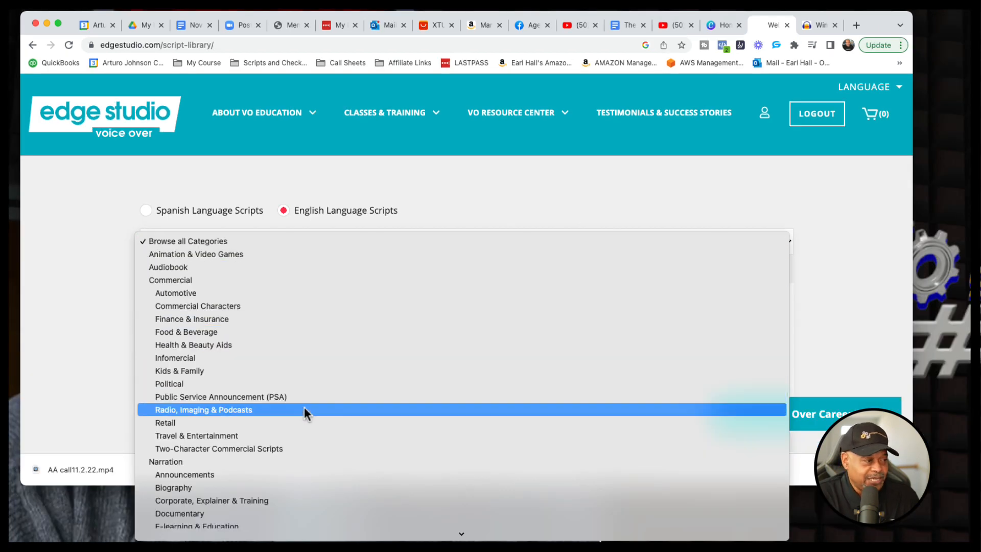
{"action": "left_click", "coordinate": [590, 201]}
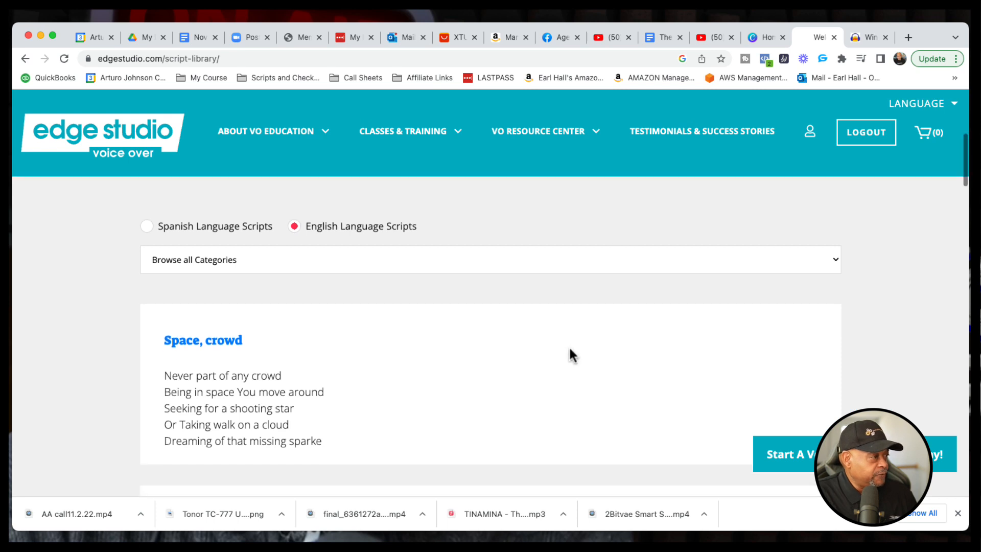
{"action": "scroll", "coordinate": [570, 353], "scroll_direction": "down", "scroll_amount": 2}
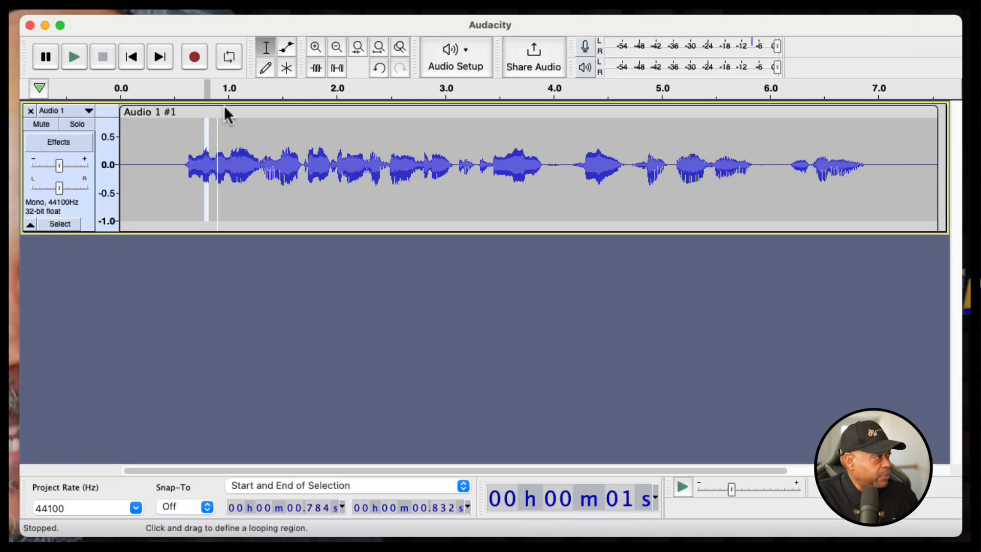
- Switch to Audacity, select the entire recorded voice clip and delete it from the track
{"action": "left_click", "coordinate": [351, 356]}
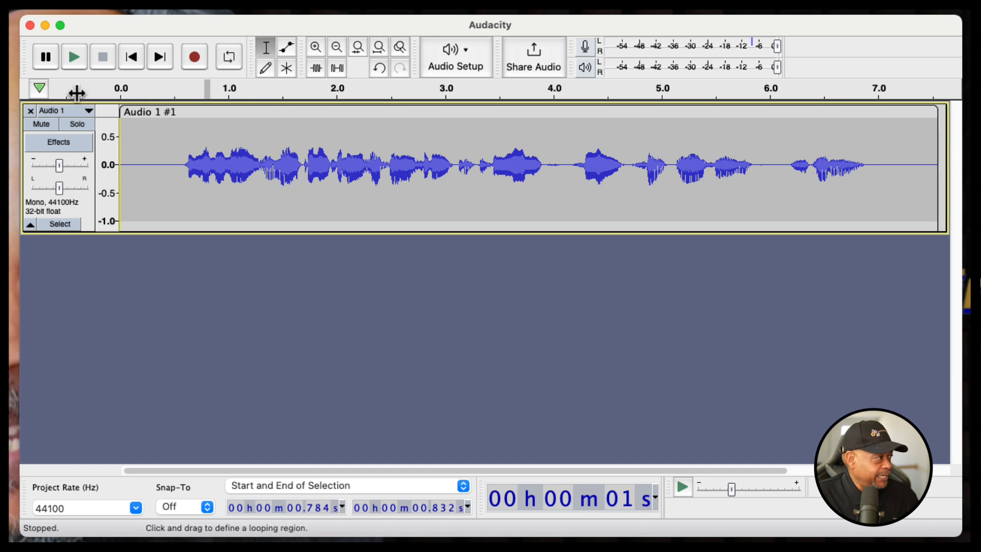
{"action": "left_click", "coordinate": [171, 109]}
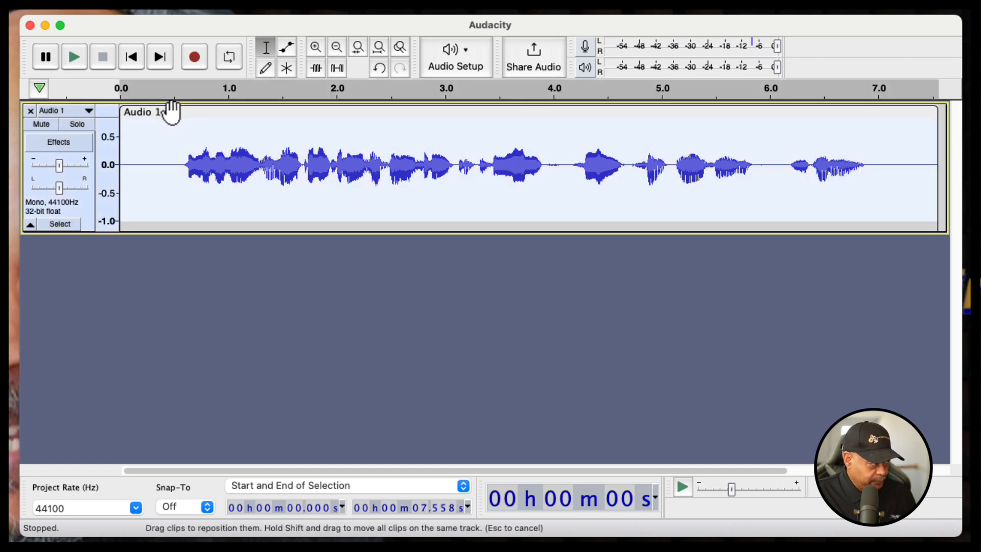
{"action": "key", "text": "Delete"}
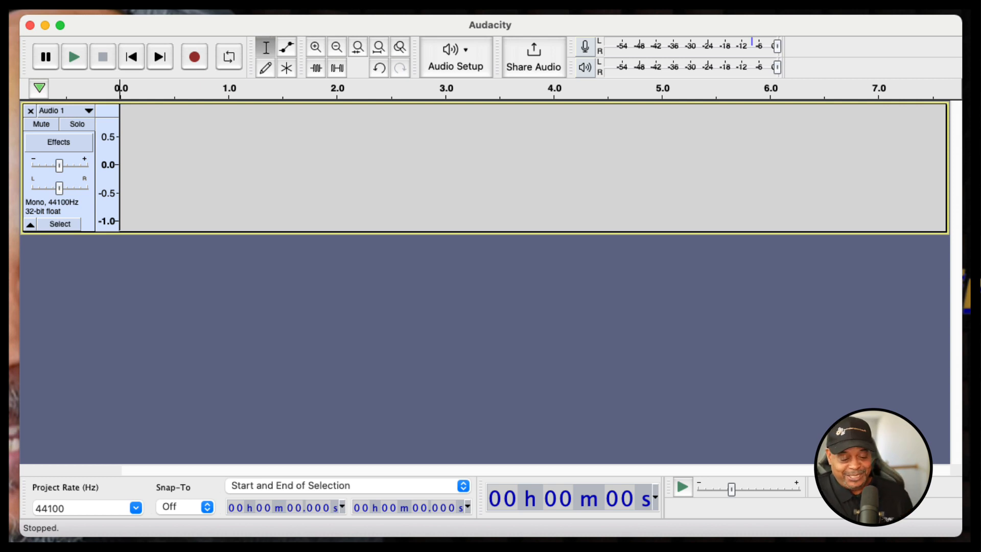
- Record a voice take of about 16 seconds on the empty track, and append a second take of about 3 seconds
{"action": "left_click", "coordinate": [198, 60]}
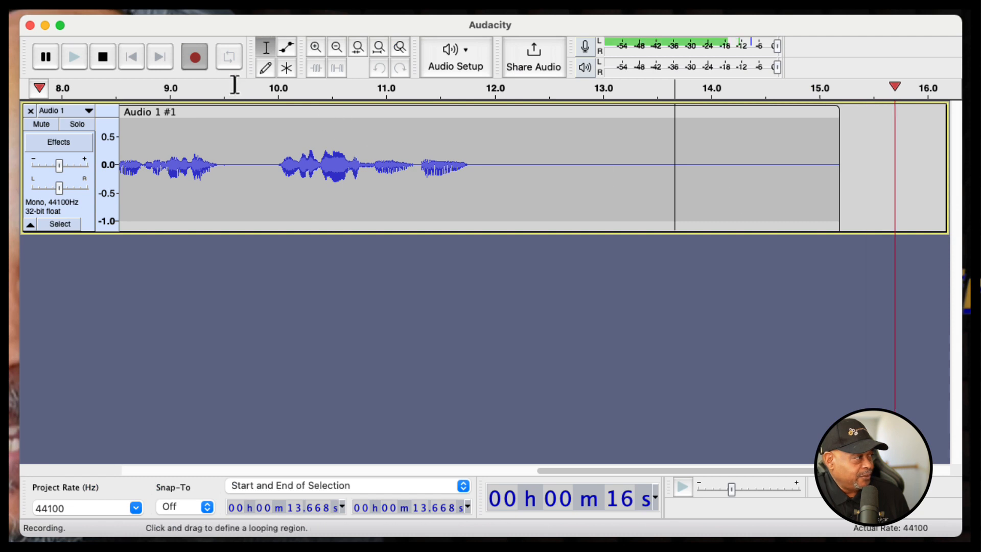
{"action": "left_click", "coordinate": [101, 58]}
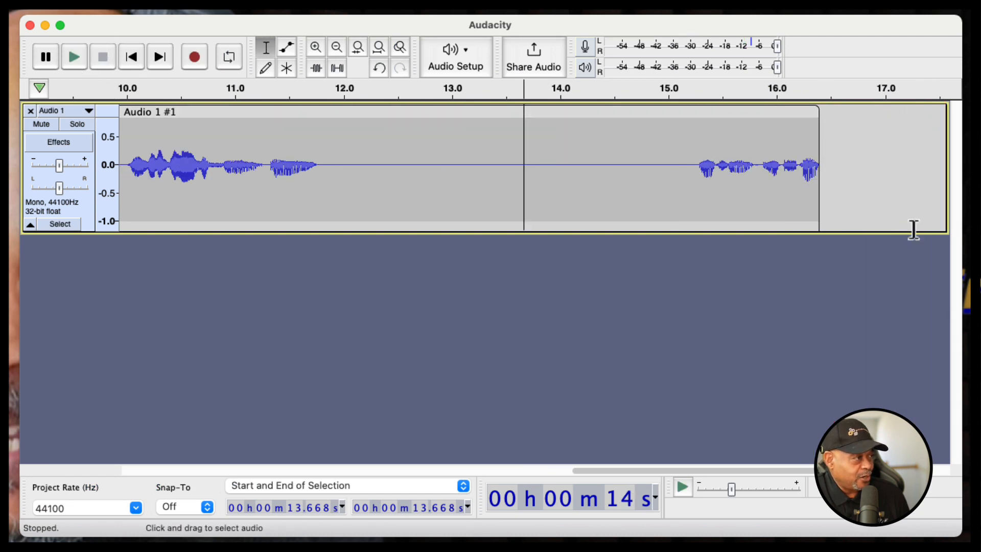
{"action": "left_click", "coordinate": [834, 96]}
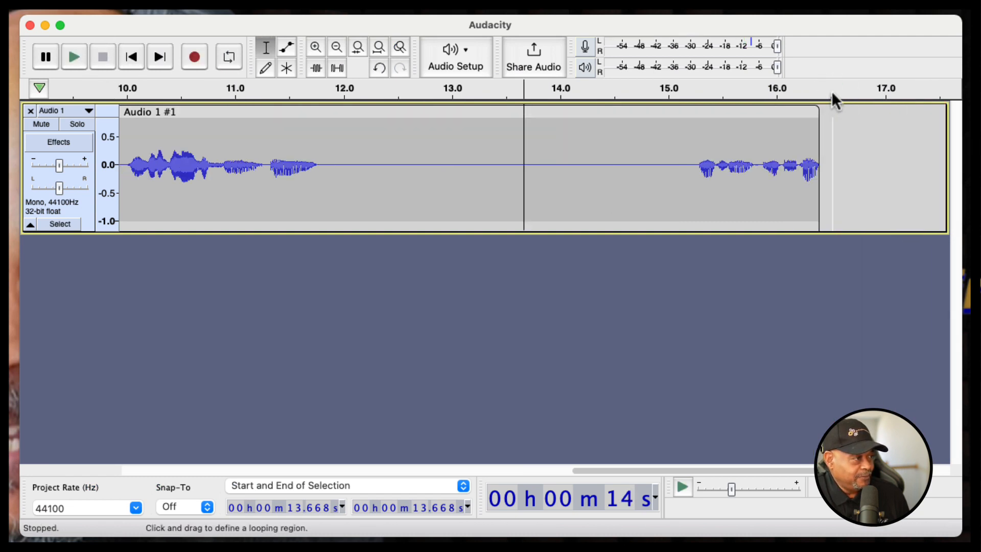
{"action": "left_click", "coordinate": [828, 93]}
{"action": "left_click_drag", "start_coordinate": [828, 93], "coordinate": [826, 96]}
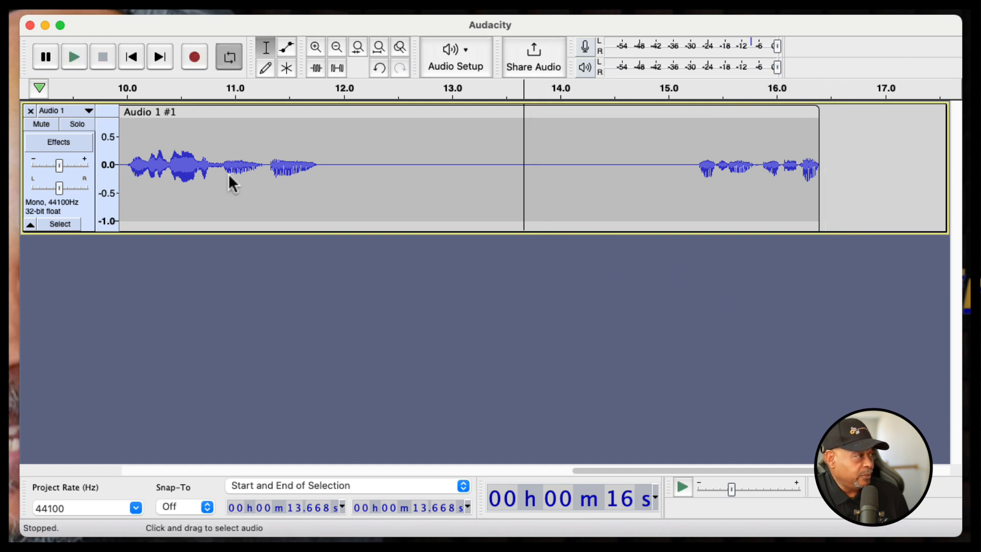
{"action": "left_click", "coordinate": [195, 62]}
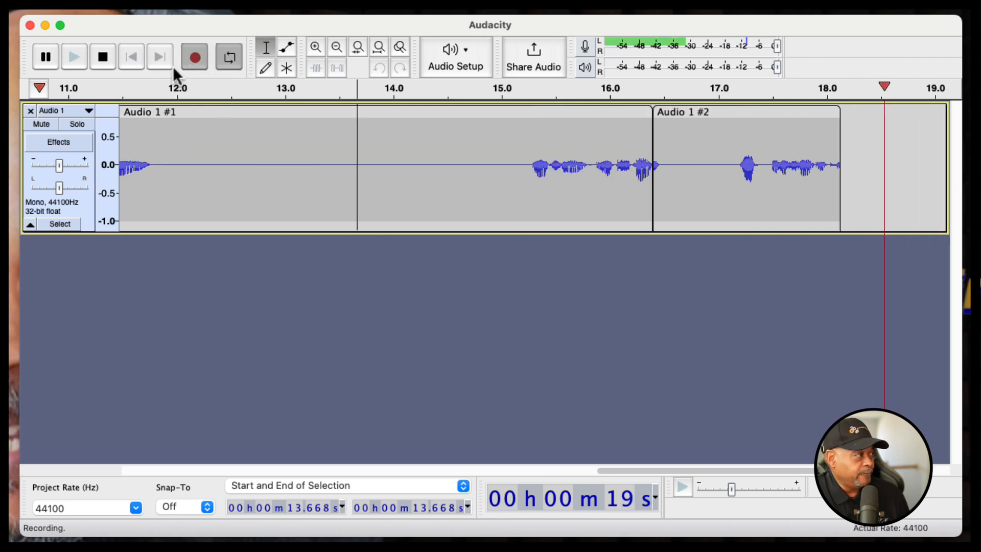
{"action": "left_click", "coordinate": [102, 57]}
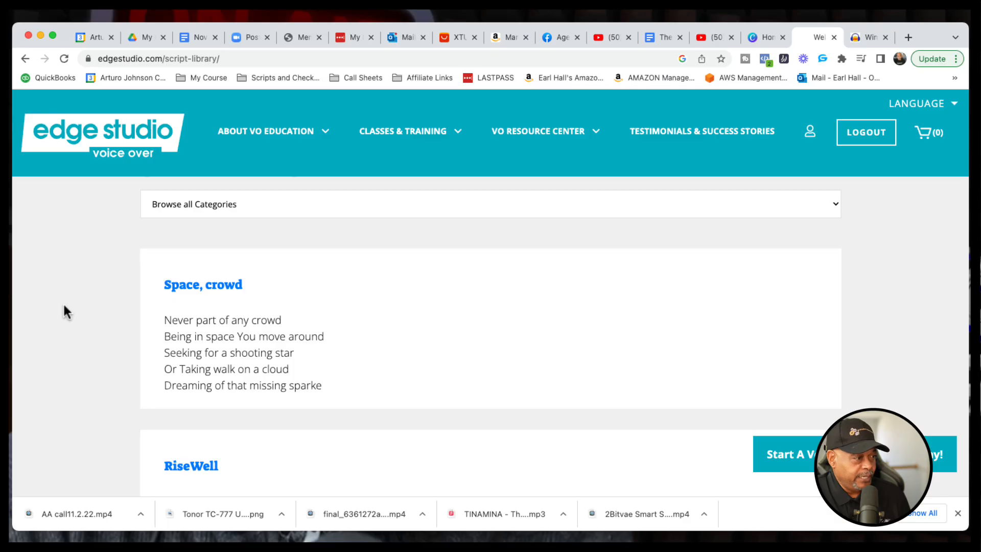
- Bring up the RiseWell practice script in the browser's script library, and start a new voice recording in Audacity to read it
{"action": "scroll", "coordinate": [302, 390], "scroll_direction": "down", "scroll_amount": 4}
{"action": "scroll", "coordinate": [302, 391], "scroll_direction": "down", "scroll_amount": 2}
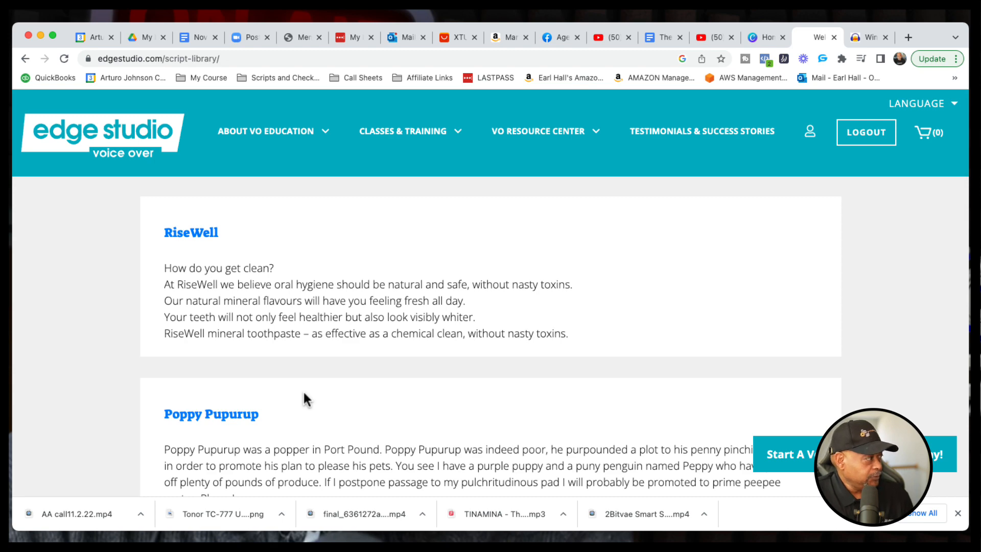
{"action": "scroll", "coordinate": [305, 399], "scroll_direction": "down", "scroll_amount": 1}
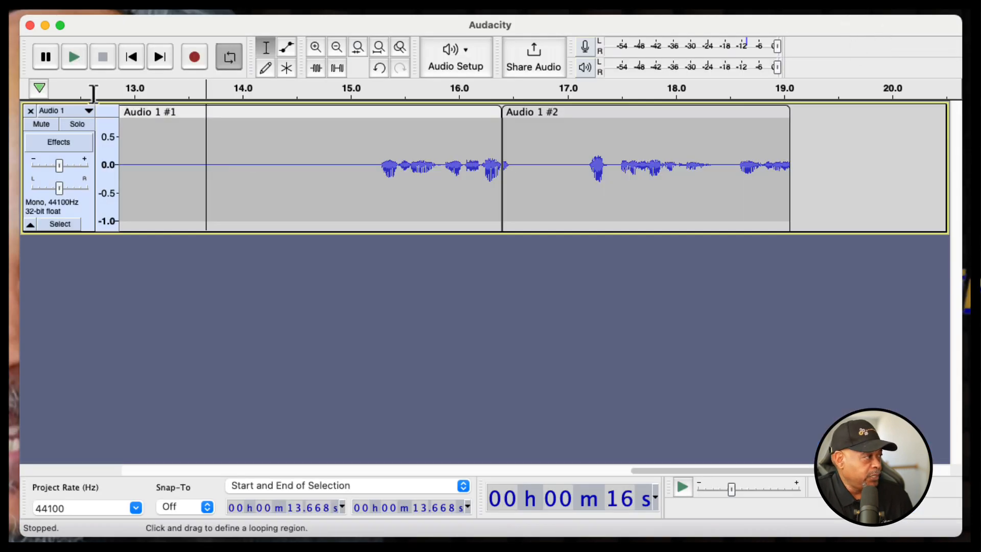
{"action": "left_click", "coordinate": [195, 57]}
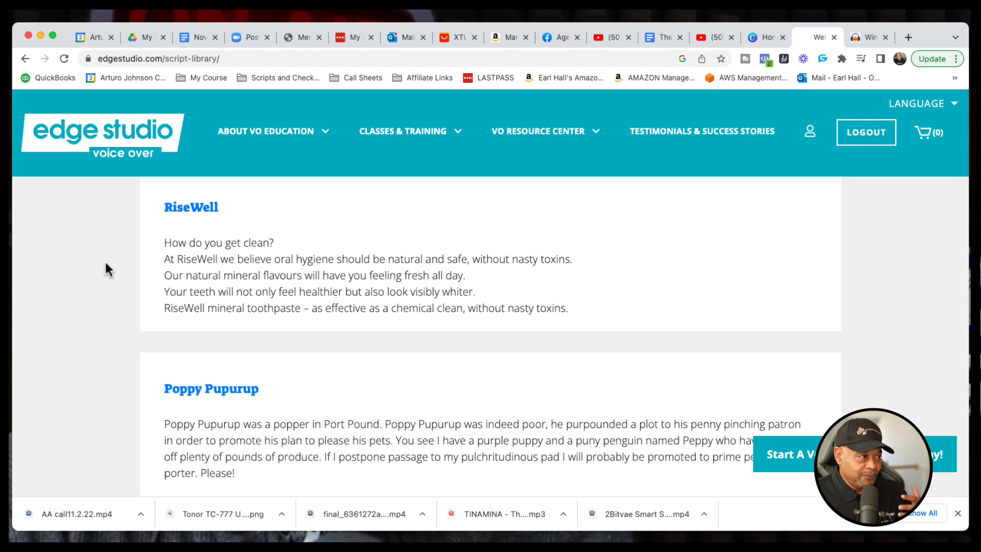
- Return to the script library and examine more practice scripts, from Poppy Pupurup and Advil to Self-Service Password Reset and In This House
{"action": "scroll", "coordinate": [151, 351], "scroll_direction": "down", "scroll_amount": 3}
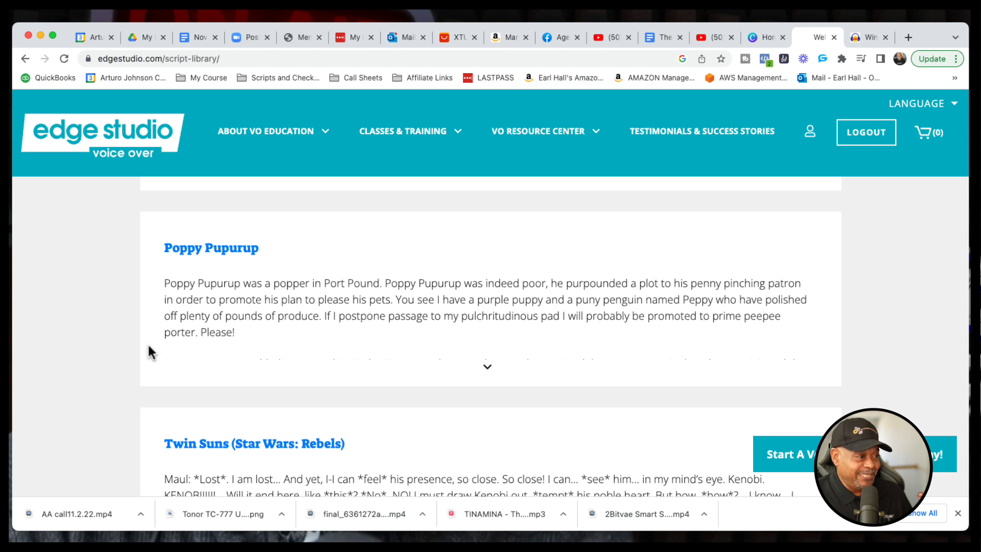
{"action": "scroll", "coordinate": [152, 352], "scroll_direction": "up", "scroll_amount": 1}
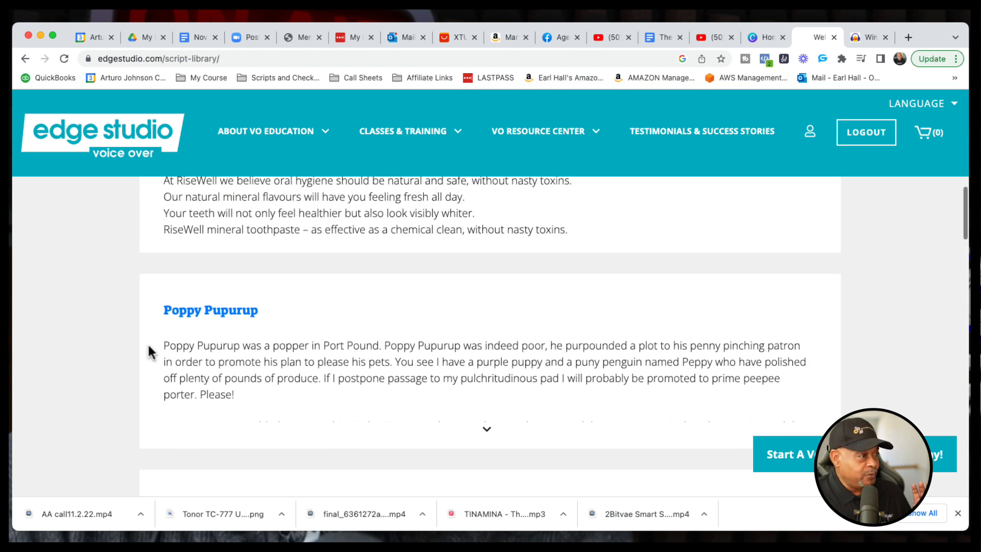
{"action": "scroll", "coordinate": [152, 352], "scroll_direction": "down", "scroll_amount": 1}
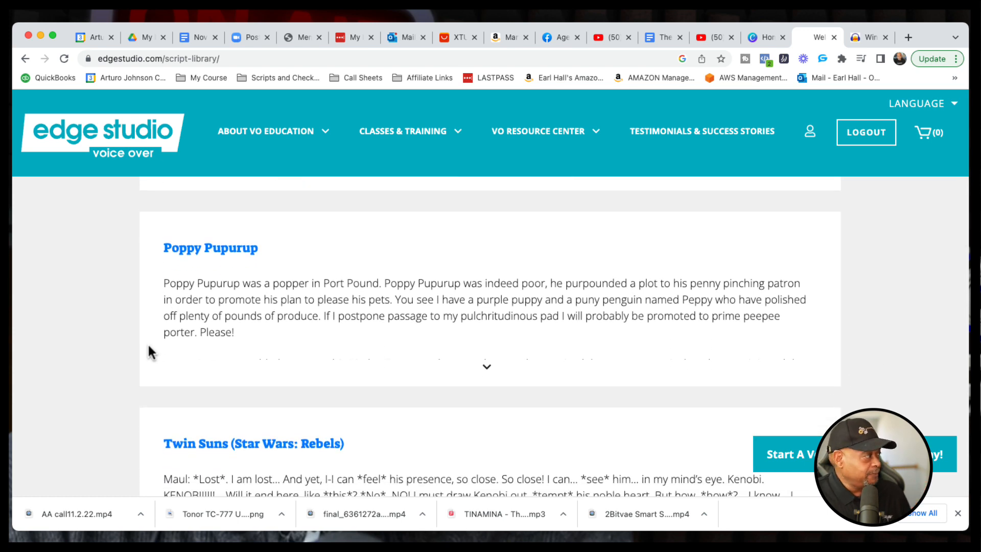
{"action": "scroll", "coordinate": [152, 351], "scroll_direction": "down", "scroll_amount": 1}
{"action": "scroll", "coordinate": [152, 352], "scroll_direction": "down", "scroll_amount": 1}
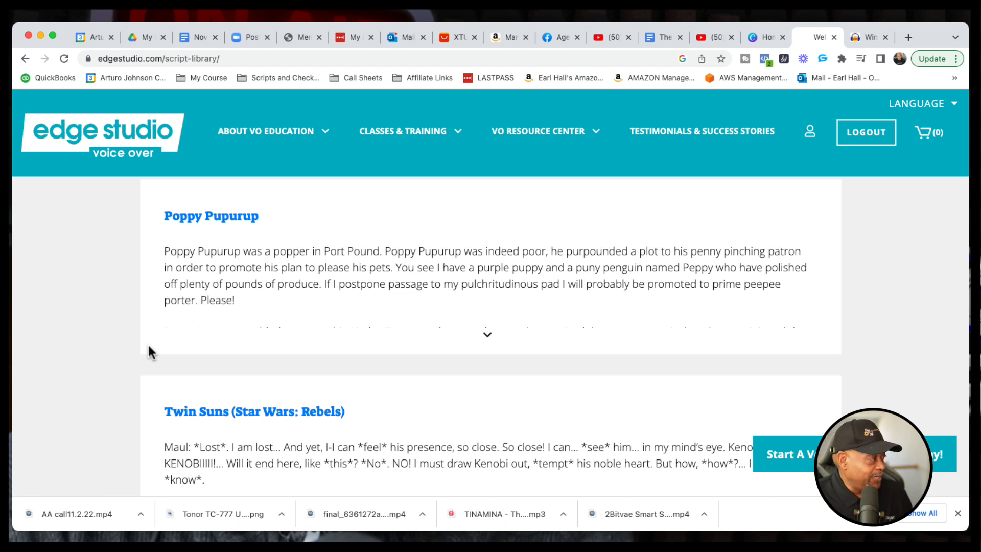
{"action": "scroll", "coordinate": [151, 351], "scroll_direction": "down", "scroll_amount": 7}
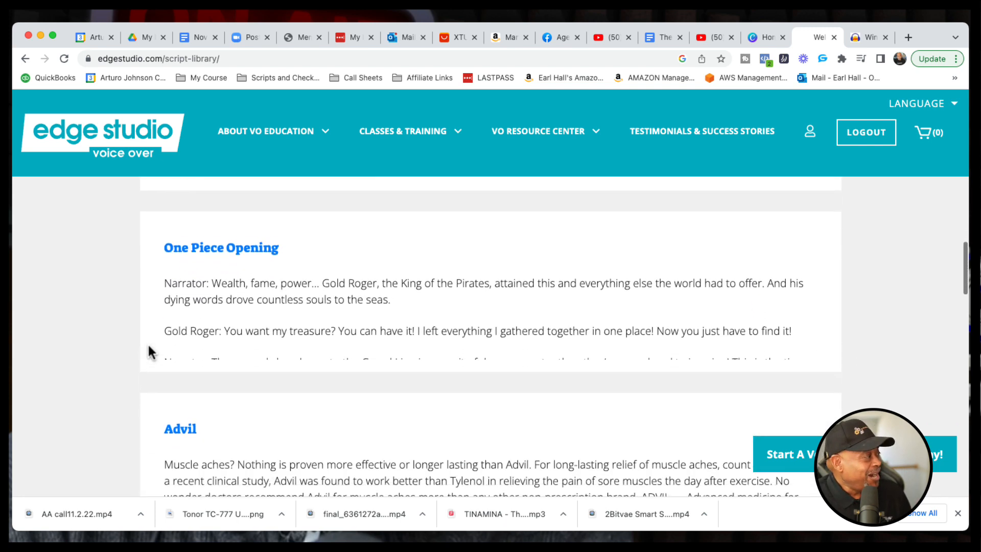
{"action": "scroll", "coordinate": [149, 347], "scroll_direction": "down", "scroll_amount": 3}
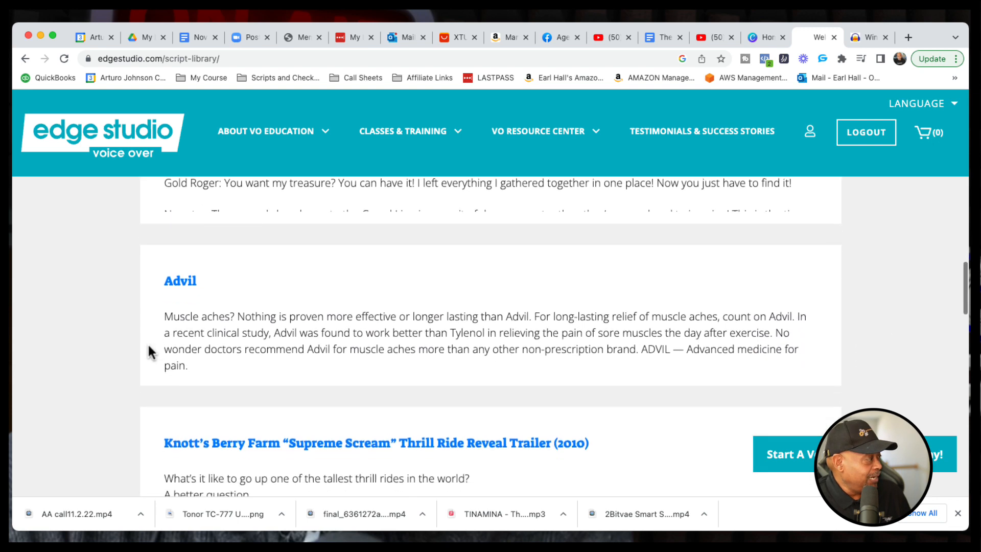
{"action": "scroll", "coordinate": [151, 352], "scroll_direction": "down", "scroll_amount": 2}
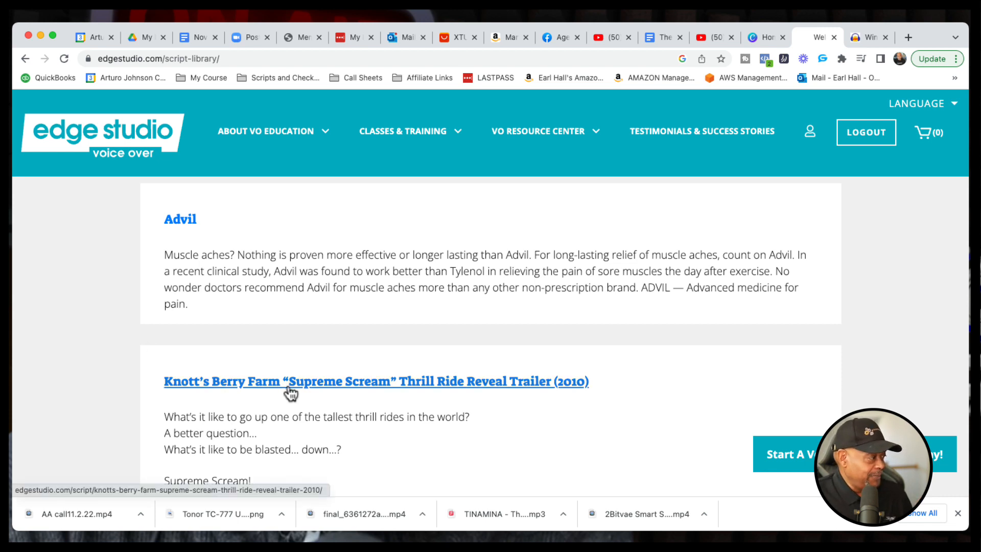
{"action": "scroll", "coordinate": [291, 393], "scroll_direction": "down", "scroll_amount": 4}
{"action": "scroll", "coordinate": [290, 394], "scroll_direction": "down", "scroll_amount": 9}
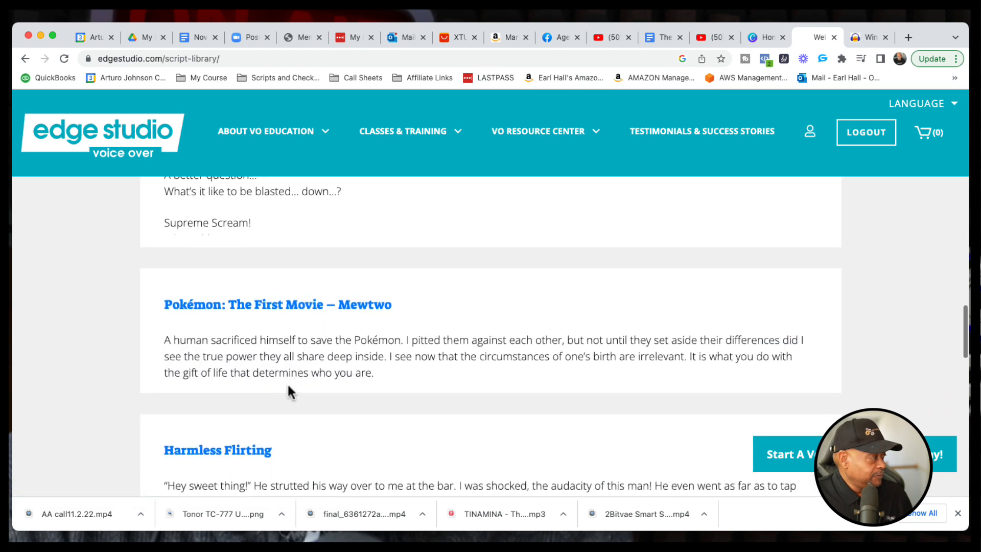
{"action": "scroll", "coordinate": [289, 392], "scroll_direction": "down", "scroll_amount": 5}
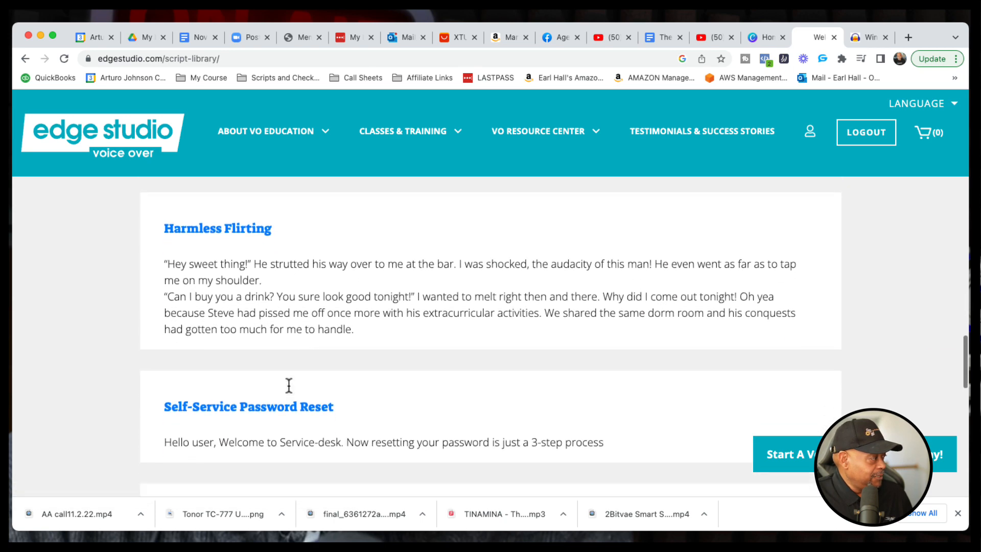
{"action": "scroll", "coordinate": [288, 387], "scroll_direction": "down", "scroll_amount": 7}
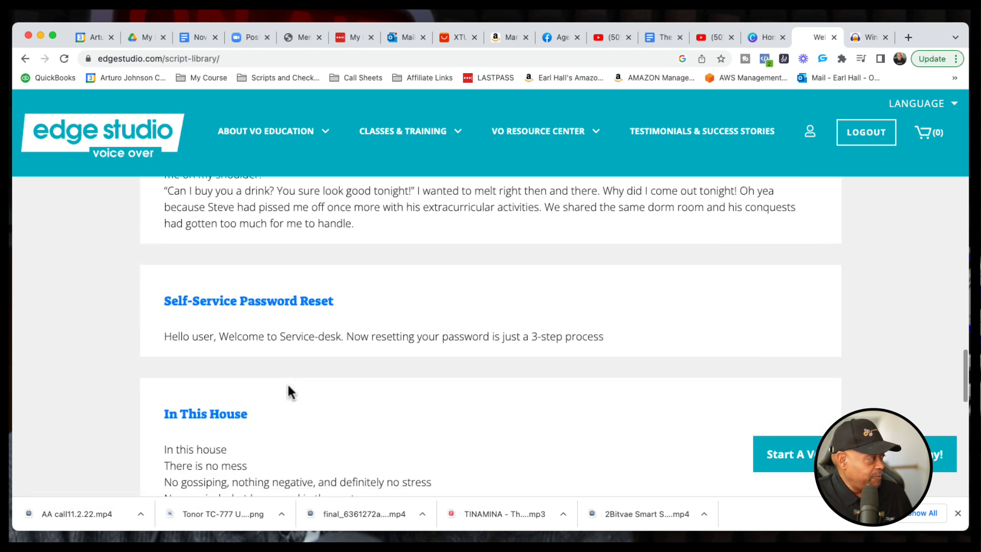
{"action": "scroll", "coordinate": [289, 388], "scroll_direction": "down", "scroll_amount": 3}
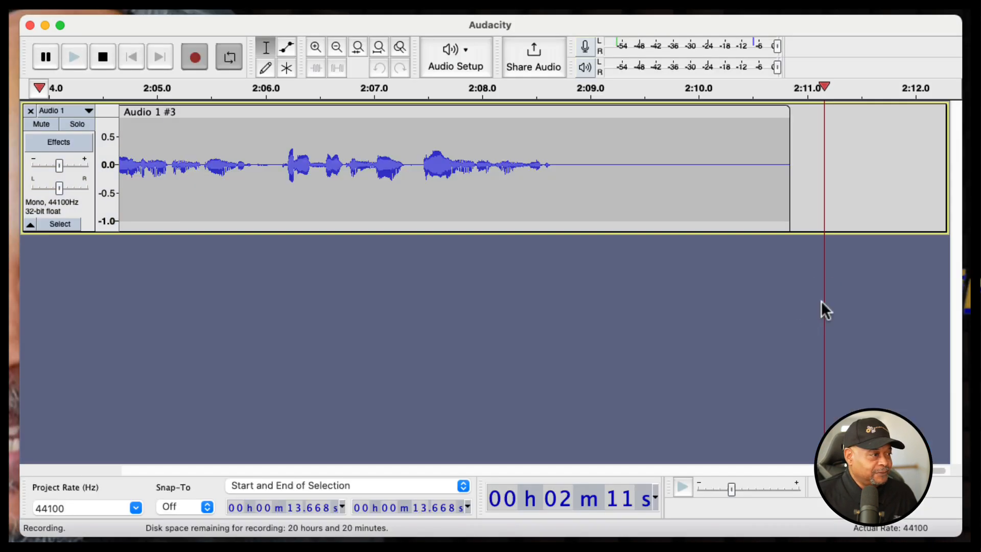
- Stop the voice recording in Audacity and fit the whole project to the window width
{"action": "left_click", "coordinate": [104, 58]}
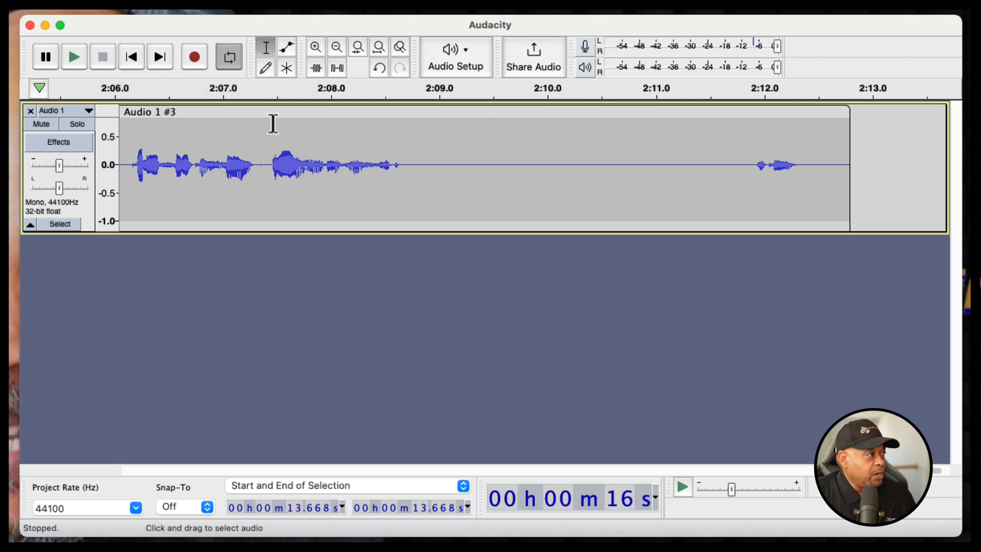
{"action": "left_click", "coordinate": [379, 47]}
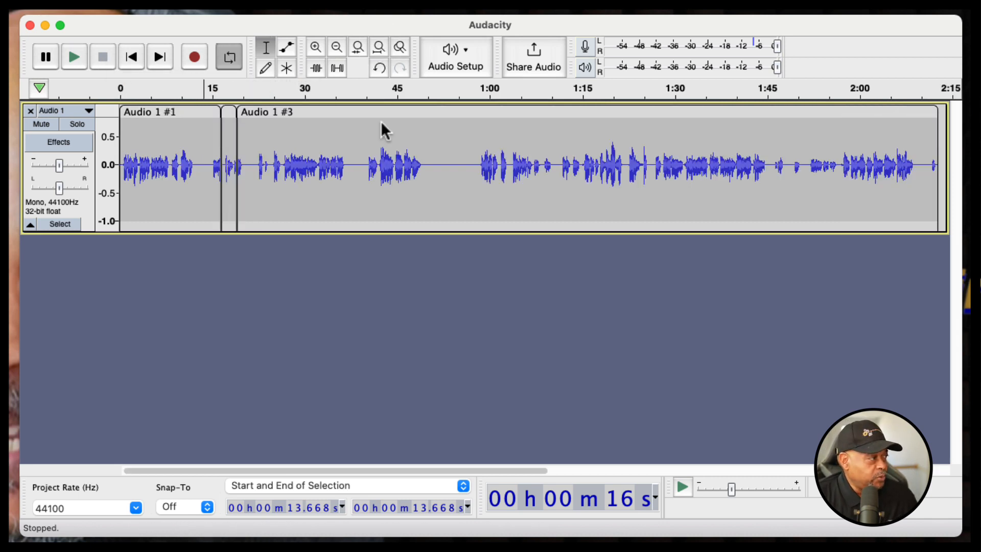
- Delete the two short clips that precede the long third take on the track
{"action": "left_click", "coordinate": [193, 113]}
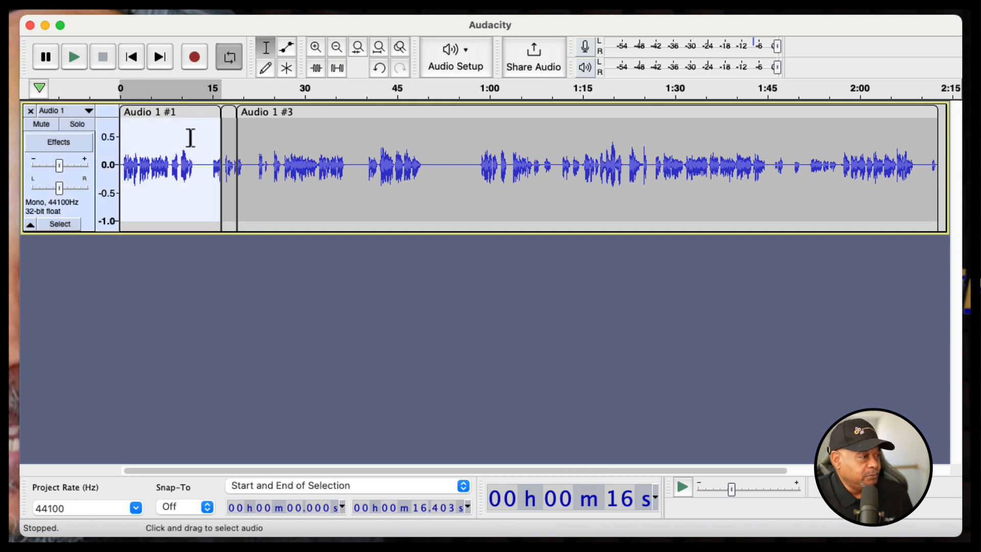
{"action": "key", "text": "Delete"}
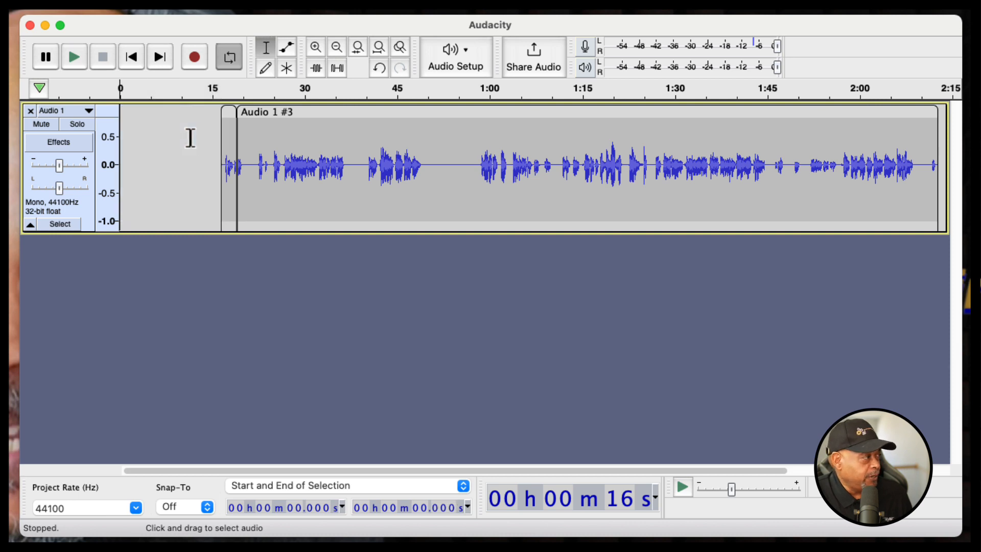
{"action": "left_click", "coordinate": [226, 109]}
{"action": "key", "text": "Delete"}
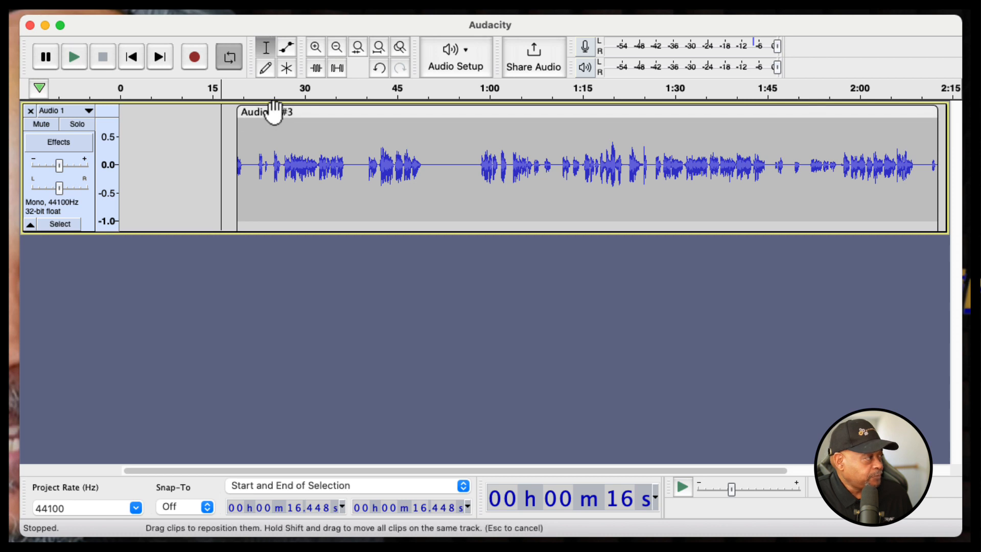
- Move the remaining long clip to the start of the track, and return the playback cursor to the beginning
{"action": "left_click_drag", "start_coordinate": [271, 111], "coordinate": [160, 113]}
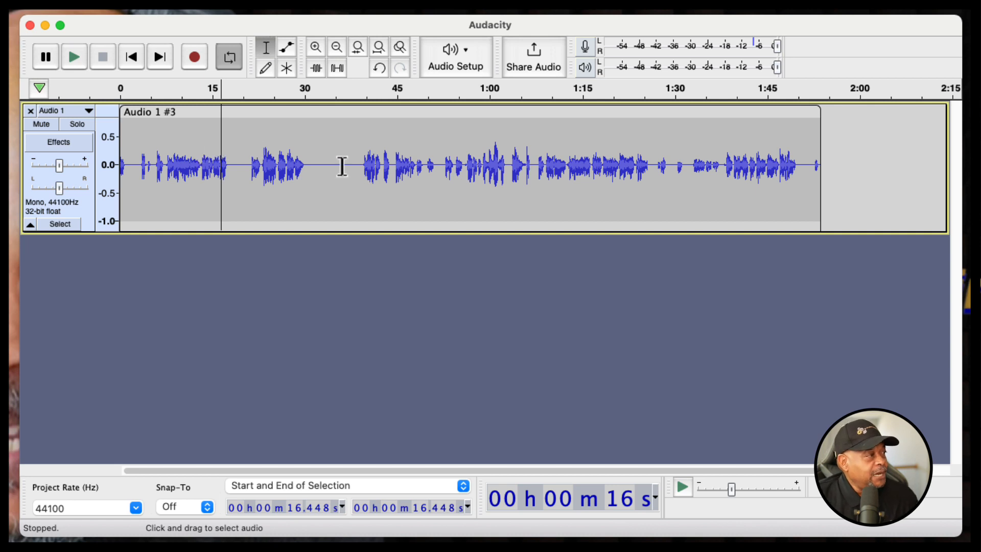
{"action": "left_click", "coordinate": [352, 153]}
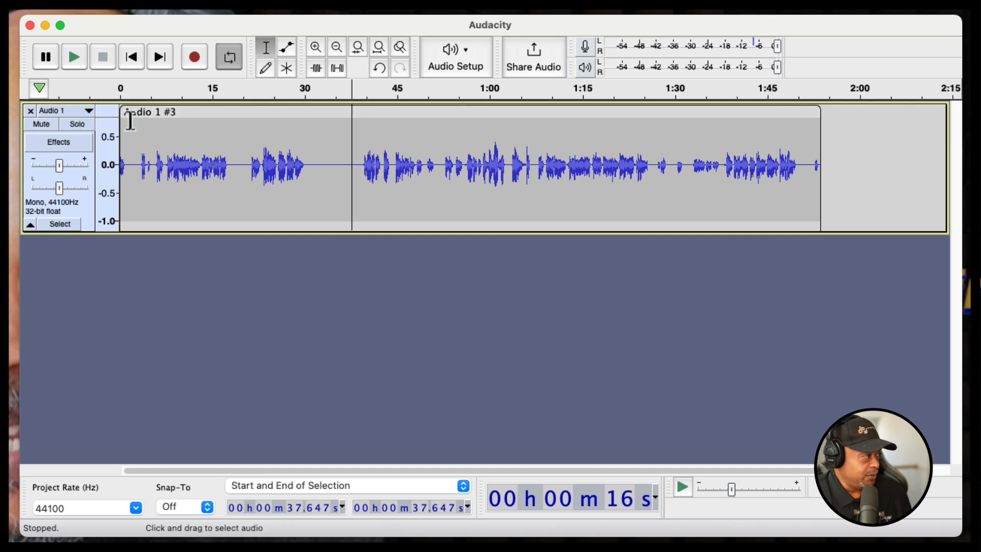
{"action": "left_click", "coordinate": [133, 57]}
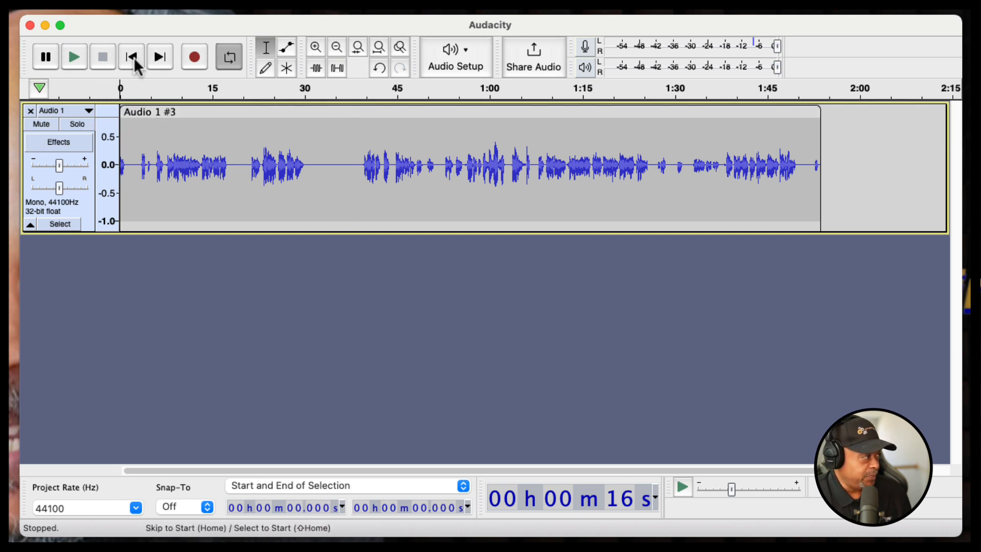
- Listen to the start of the take and delete the unwanted opening, from 0 to about 5.5 s
{"action": "left_click", "coordinate": [74, 57]}
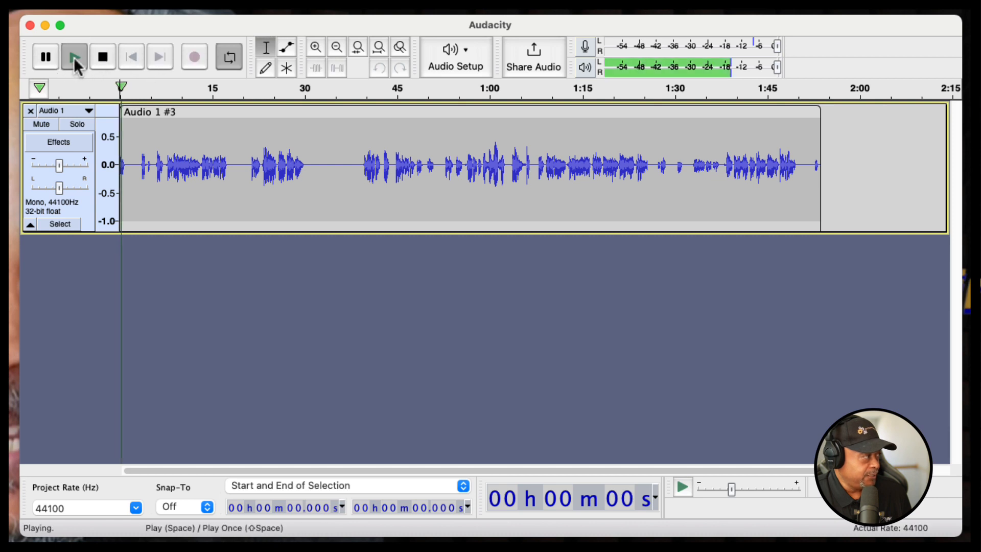
{"action": "left_click", "coordinate": [102, 57]}
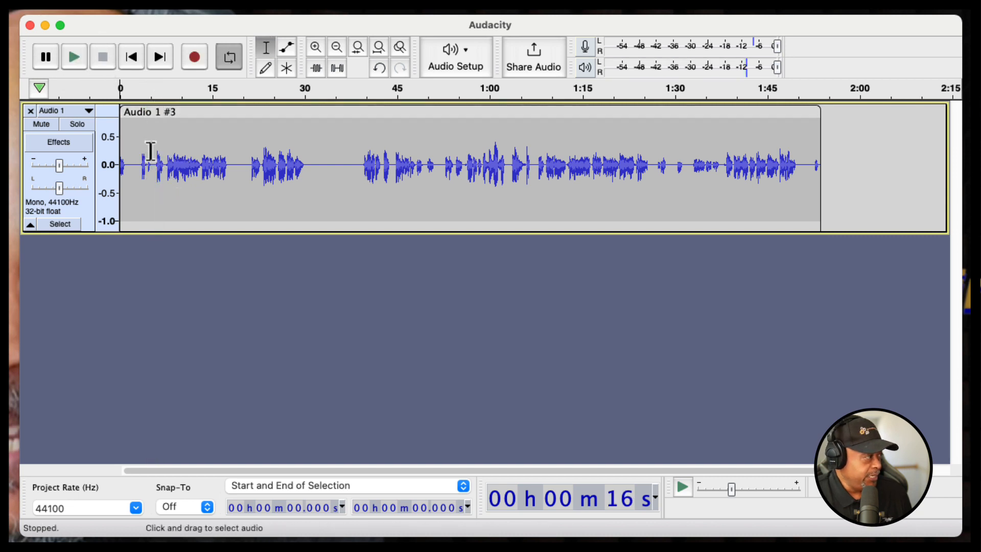
{"action": "left_click_drag", "start_coordinate": [153, 151], "coordinate": [79, 151]}
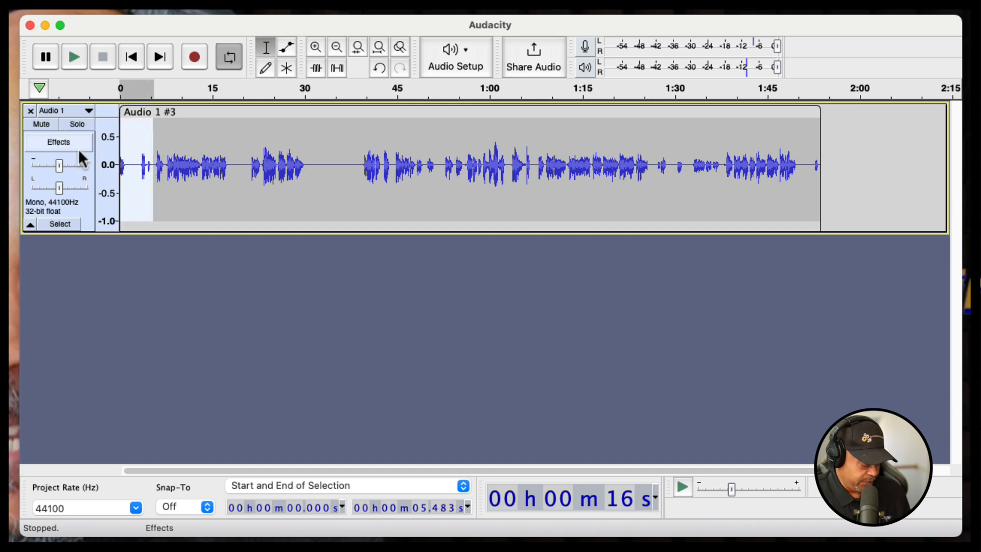
{"action": "key", "text": "Delete"}
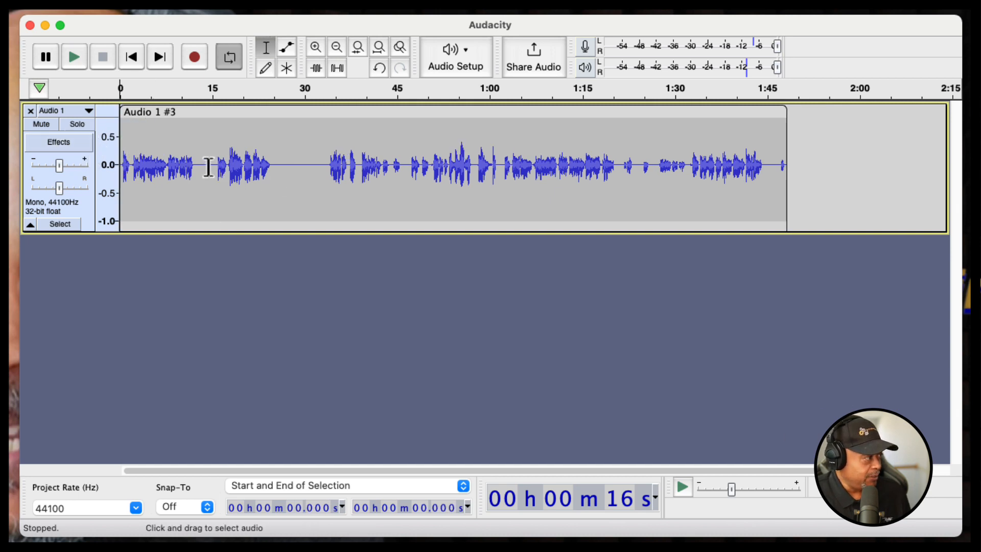
- Audition the middle of the take and delete the bad readings between about 12.8 s and 1:01.8
{"action": "left_click", "coordinate": [169, 93]}
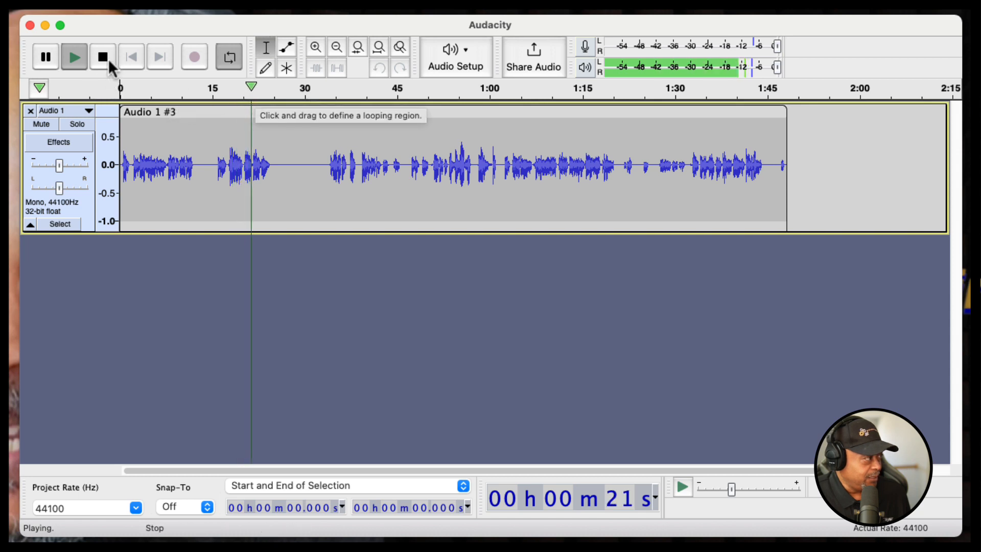
{"action": "key", "text": "space"}
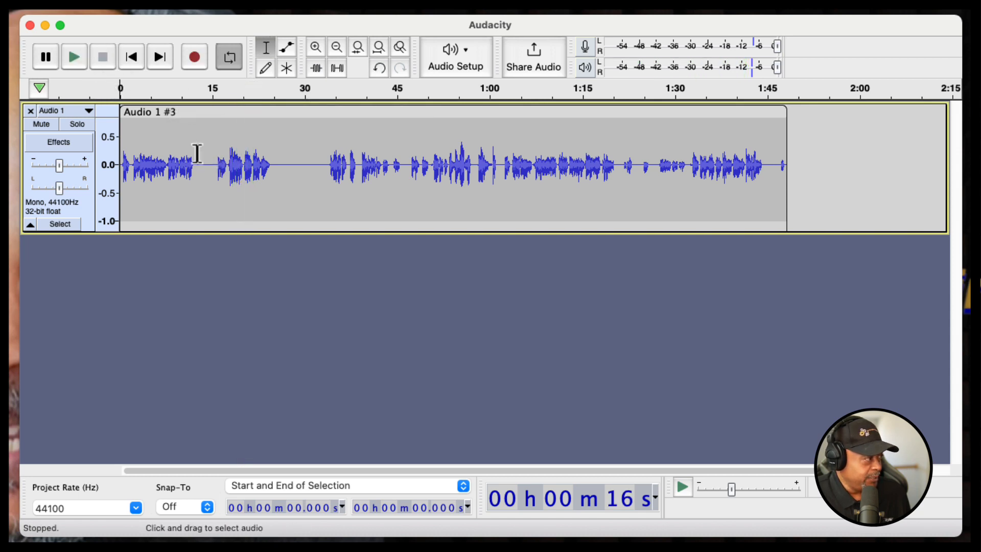
{"action": "left_click", "coordinate": [327, 97]}
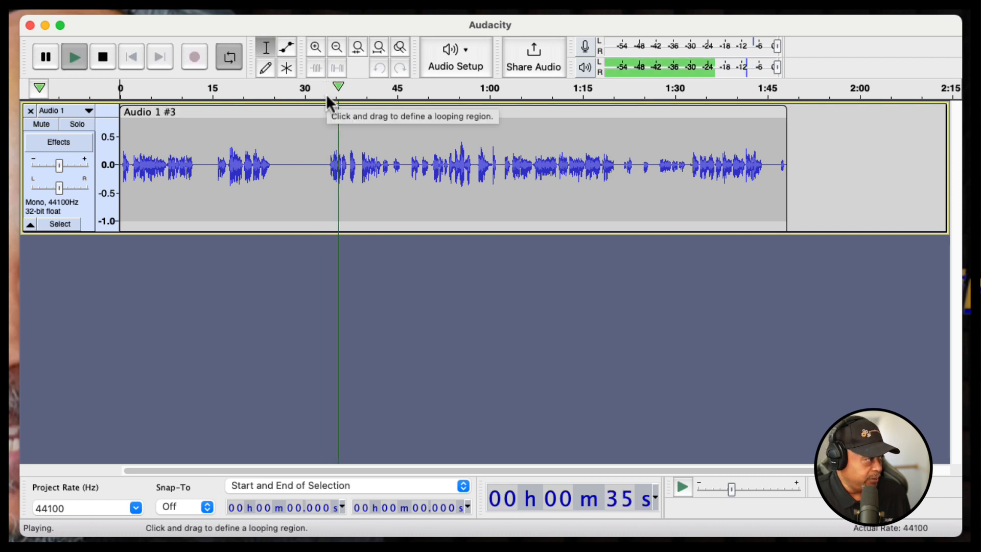
{"action": "left_click", "coordinate": [495, 87]}
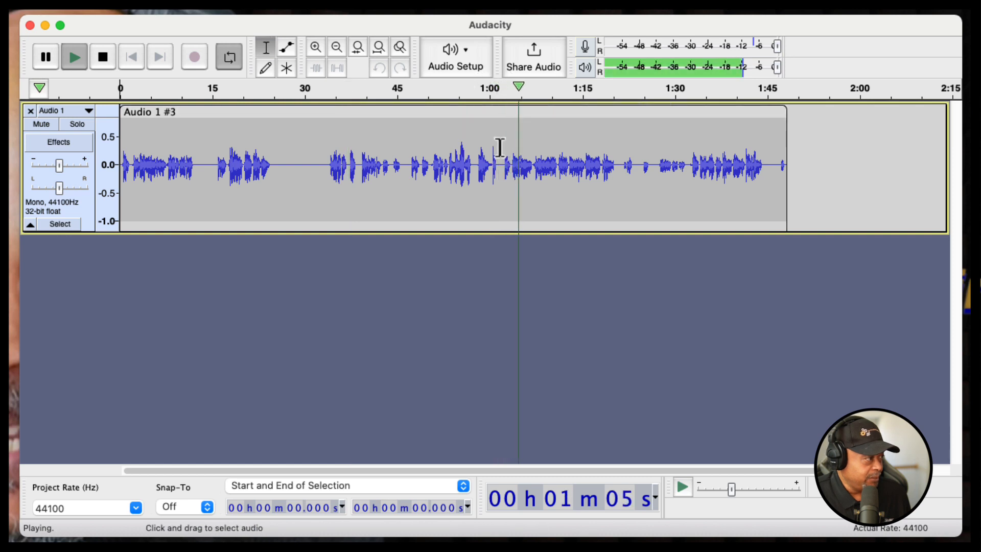
{"action": "left_click_drag", "start_coordinate": [500, 148], "coordinate": [198, 157]}
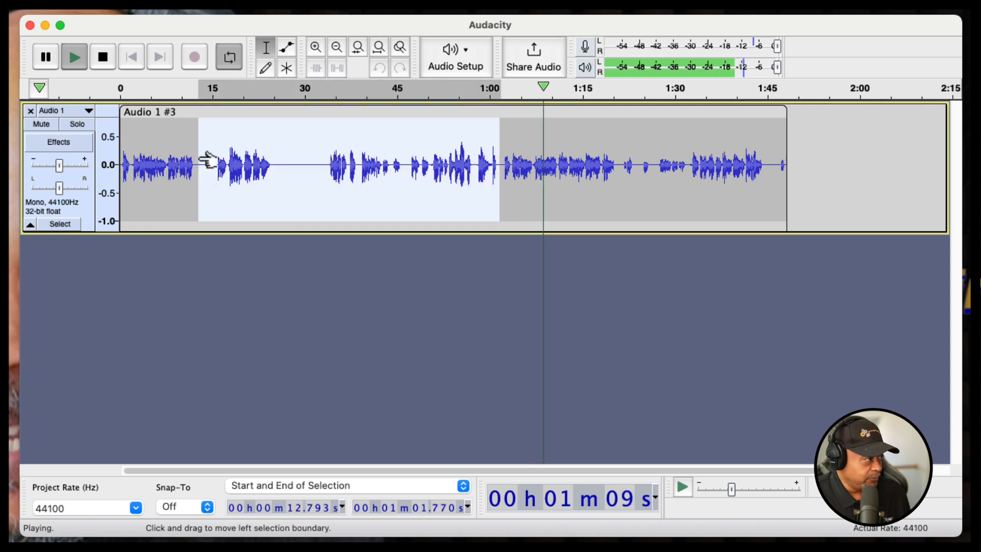
{"action": "key", "text": "BackSpace"}
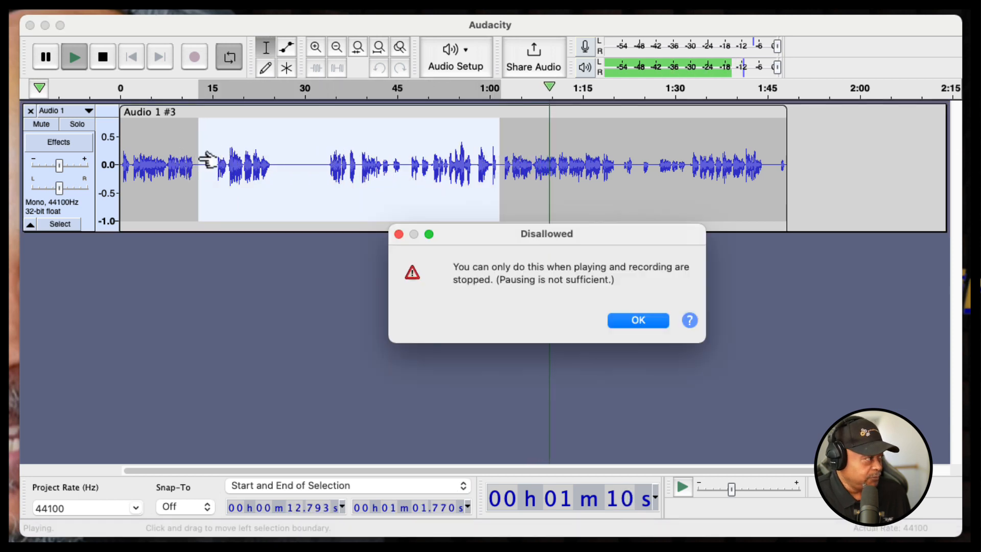
{"action": "left_click", "coordinate": [621, 319]}
{"action": "key", "text": "space"}
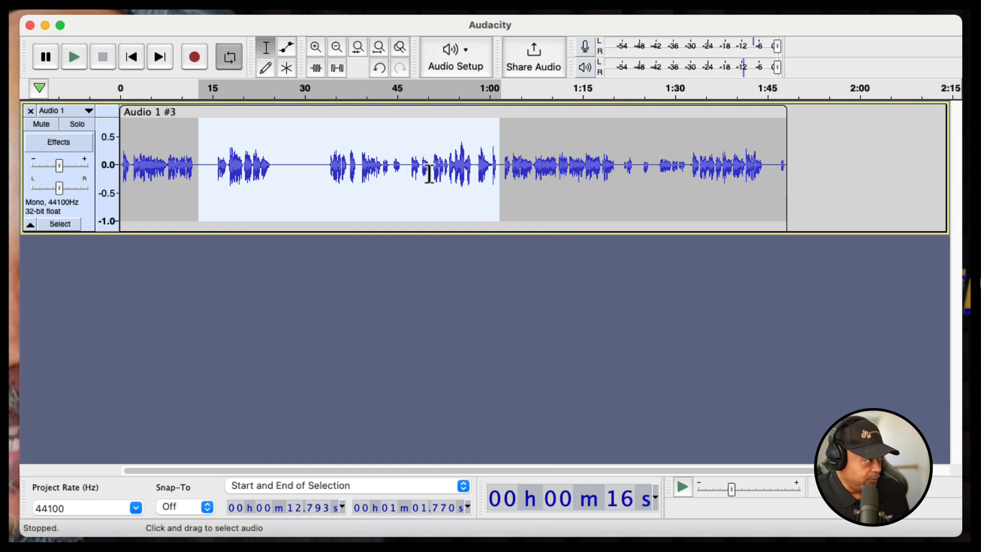
{"action": "key", "text": "BackSpace"}
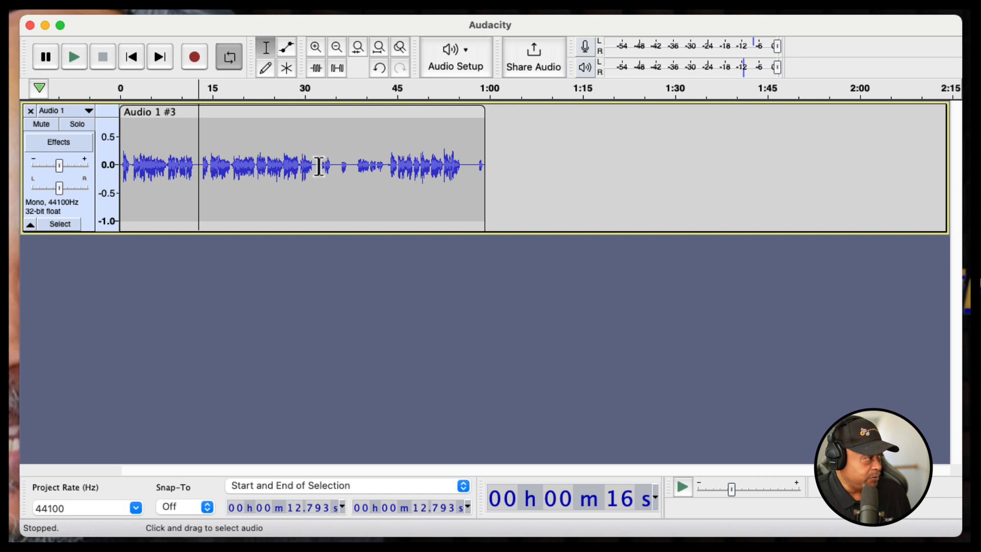
- Listen from about 43 s and delete the flubbed passage between about 31.9 s and 43.3 s
{"action": "left_click", "coordinate": [382, 92]}
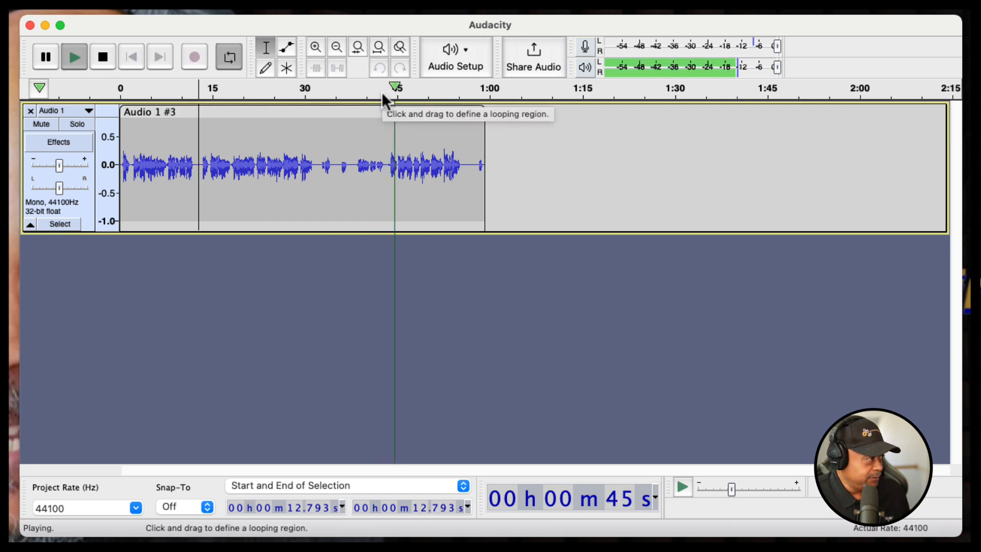
{"action": "key", "text": "space"}
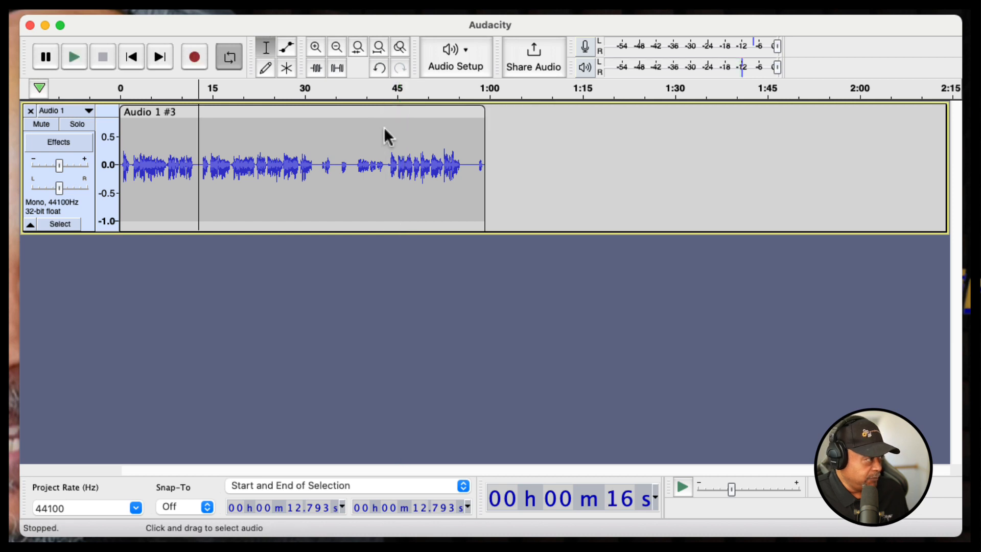
{"action": "left_click", "coordinate": [317, 131]}
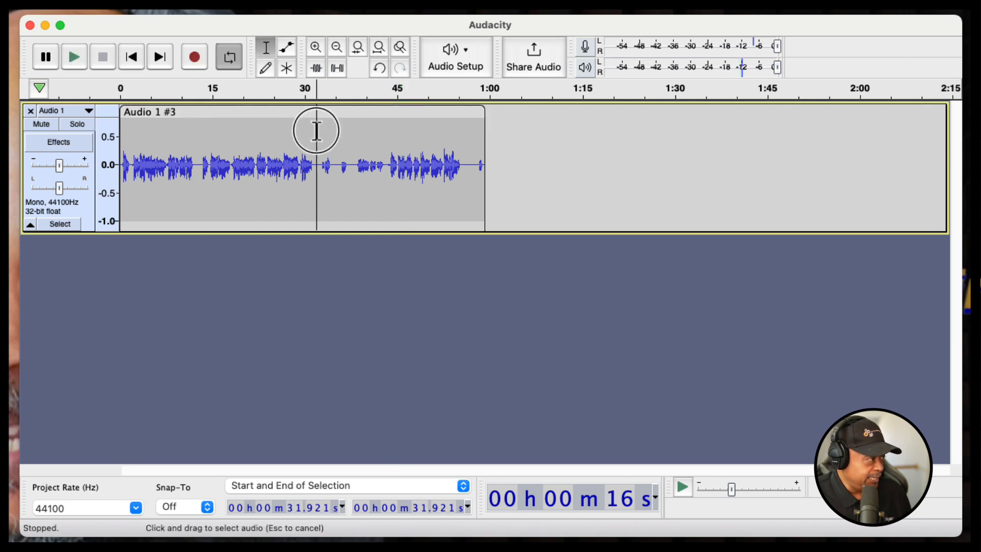
{"action": "left_click_drag", "start_coordinate": [316, 130], "coordinate": [386, 131]}
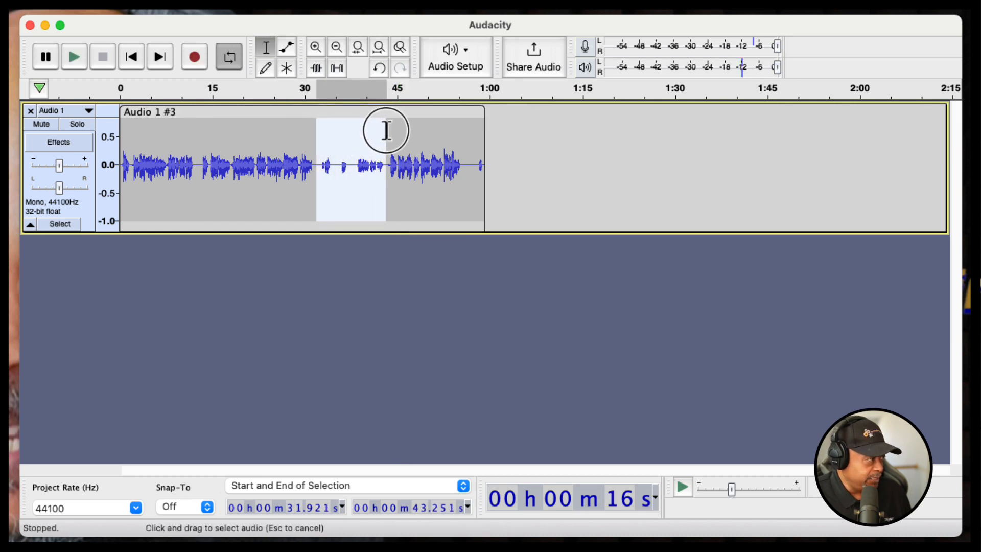
{"action": "key", "text": "Delete"}
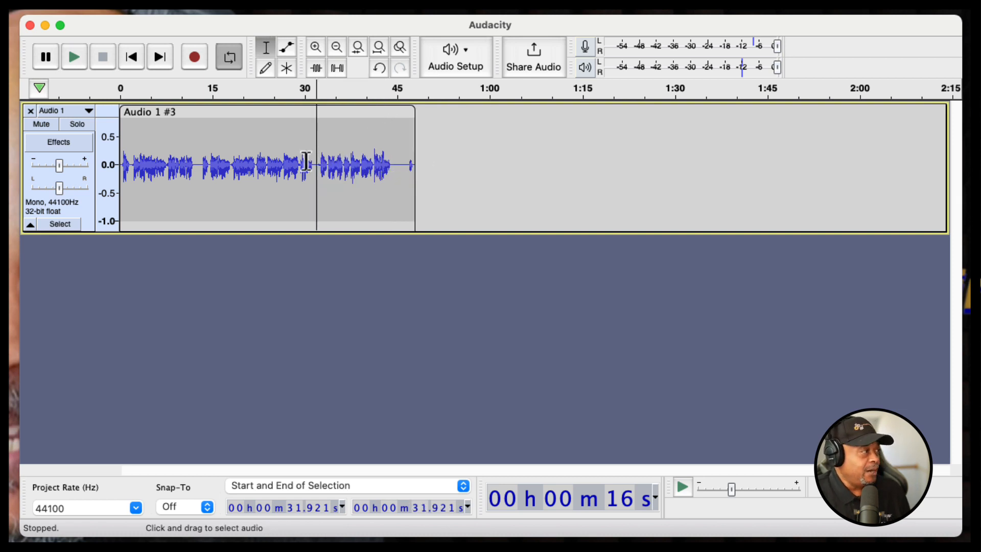
- Highlight the three remaining spoken passages one by one, ending with the one from about 32.2 s to 43.9 s
{"action": "left_click_drag", "start_coordinate": [193, 165], "coordinate": [106, 164]}
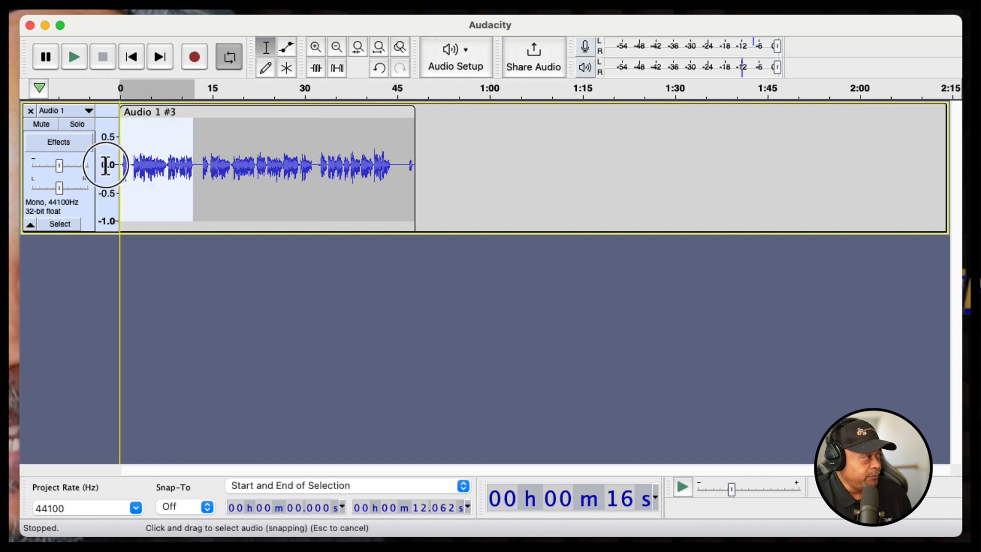
{"action": "left_click_drag", "start_coordinate": [312, 163], "coordinate": [189, 164]}
{"action": "left_click_drag", "start_coordinate": [318, 163], "coordinate": [389, 165]}
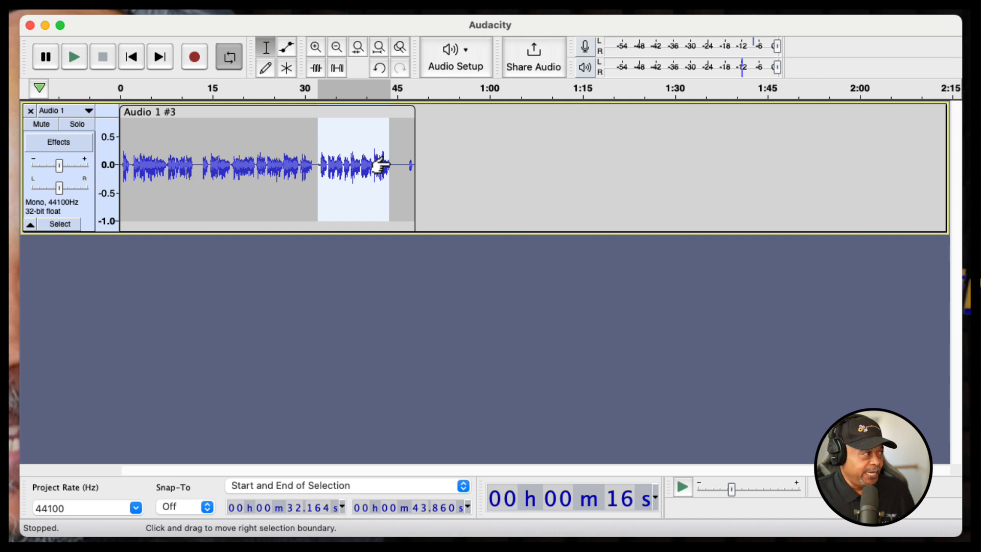
- Delete the stray noise at the end of the clip, from about 46.8 s onward
{"action": "left_click", "coordinate": [468, 167]}
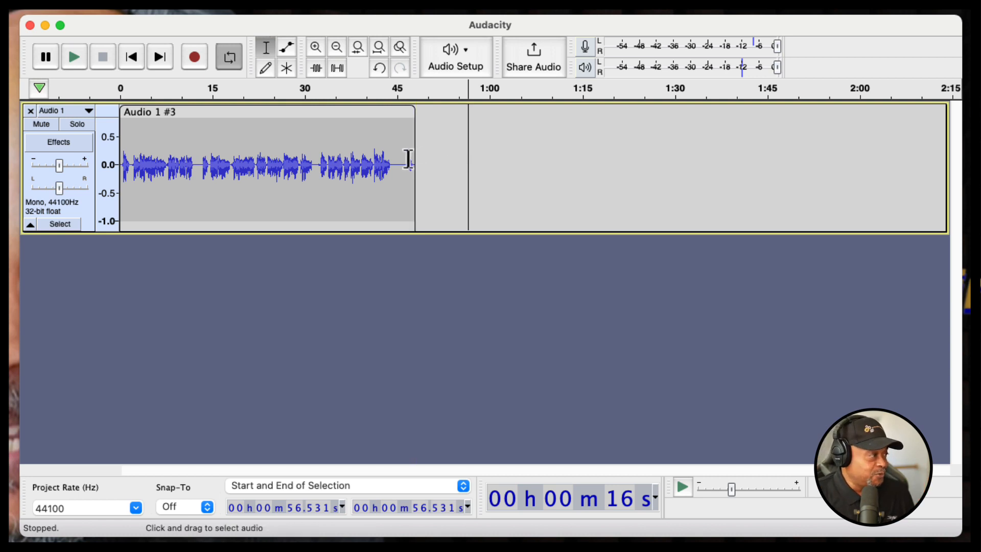
{"action": "left_click_drag", "start_coordinate": [408, 160], "coordinate": [432, 160]}
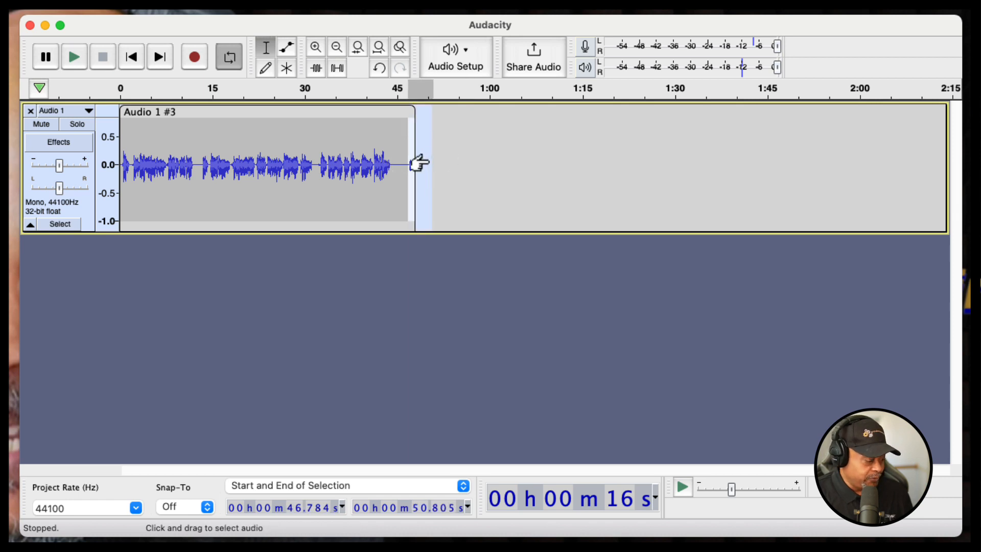
{"action": "key", "text": "Delete"}
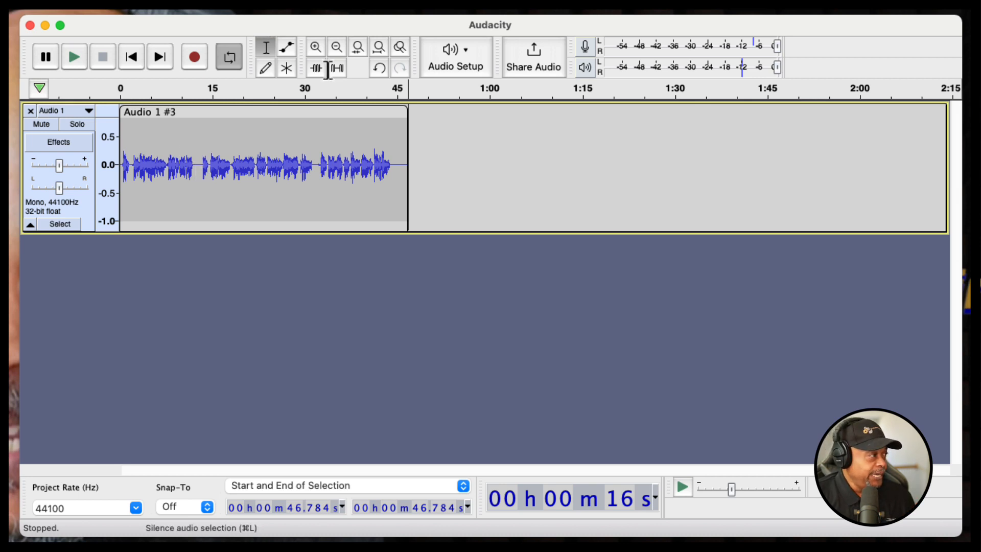
- Inspect the edited waveform closely and play its opening from about 0.5 s
{"action": "left_click", "coordinate": [315, 47]}
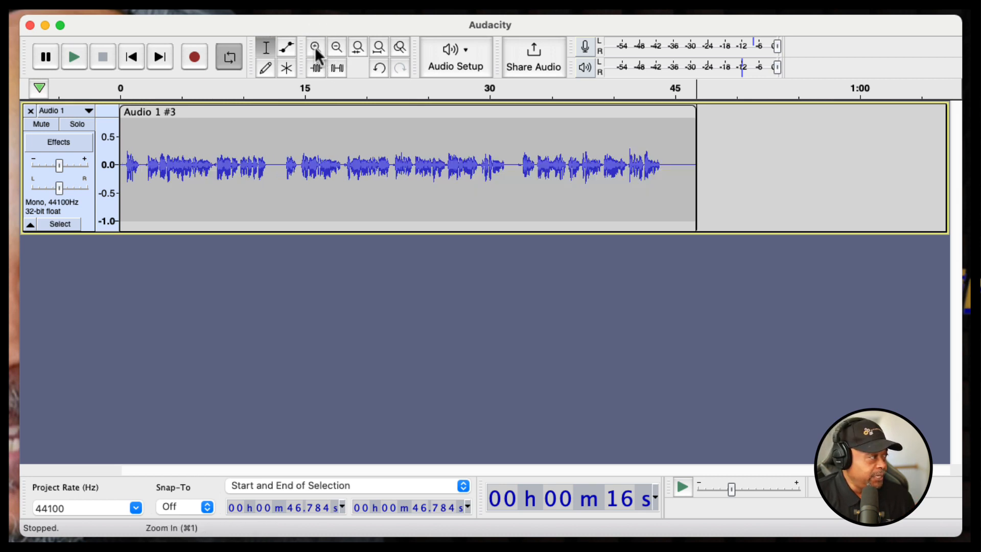
{"action": "left_click", "coordinate": [315, 48]}
{"action": "scroll", "coordinate": [401, 207], "scroll_direction": "left", "scroll_amount": 10}
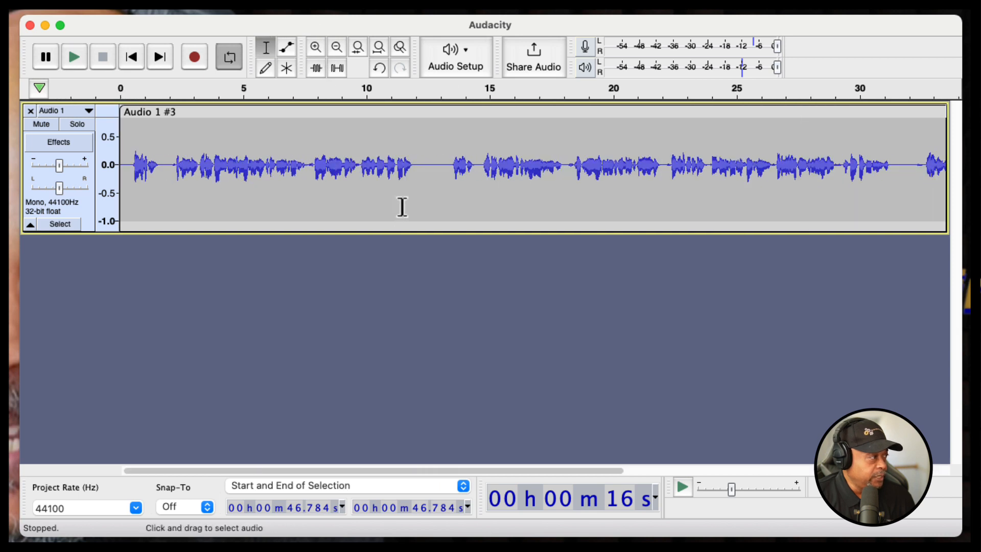
{"action": "left_click", "coordinate": [335, 47]}
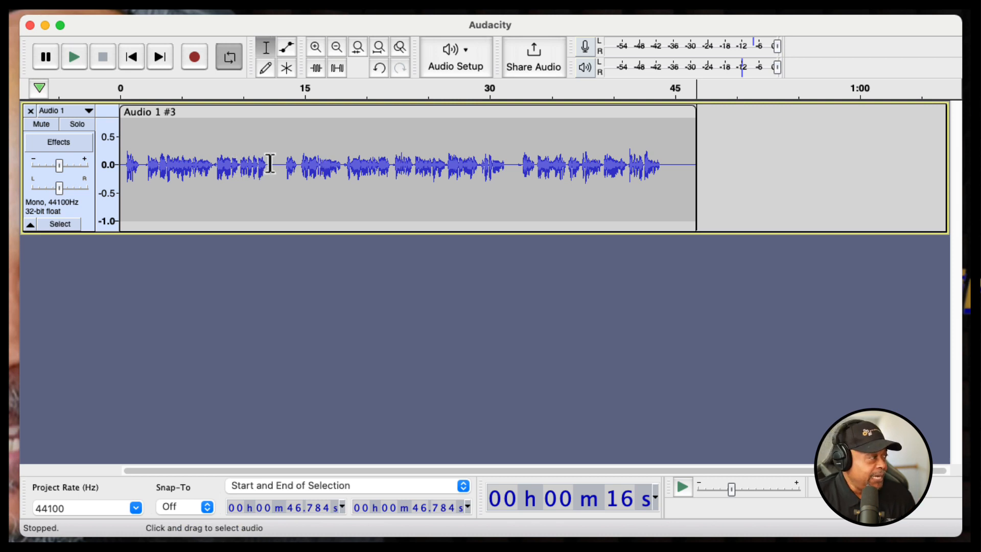
{"action": "left_click_drag", "start_coordinate": [270, 165], "coordinate": [120, 165]}
{"action": "left_click", "coordinate": [127, 165]}
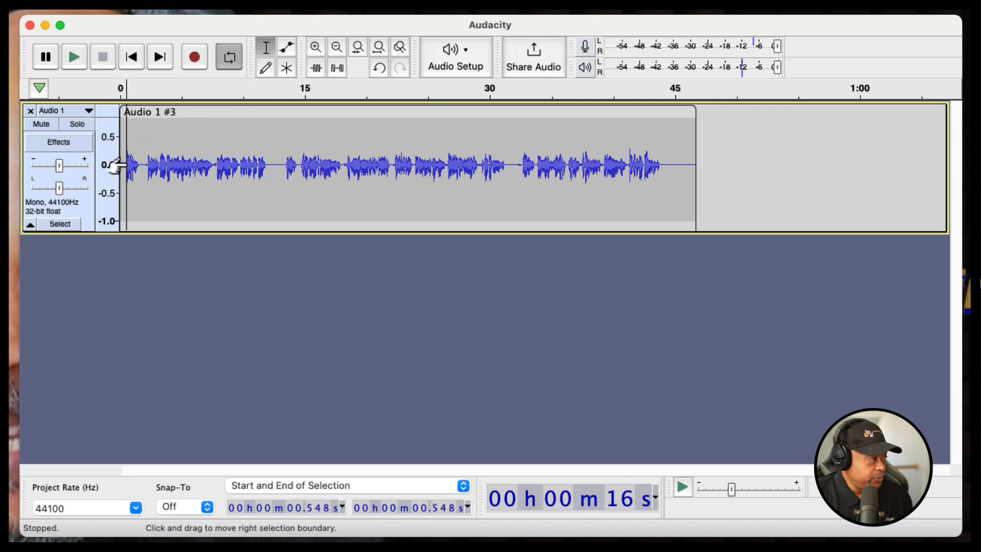
{"action": "key", "text": "space"}
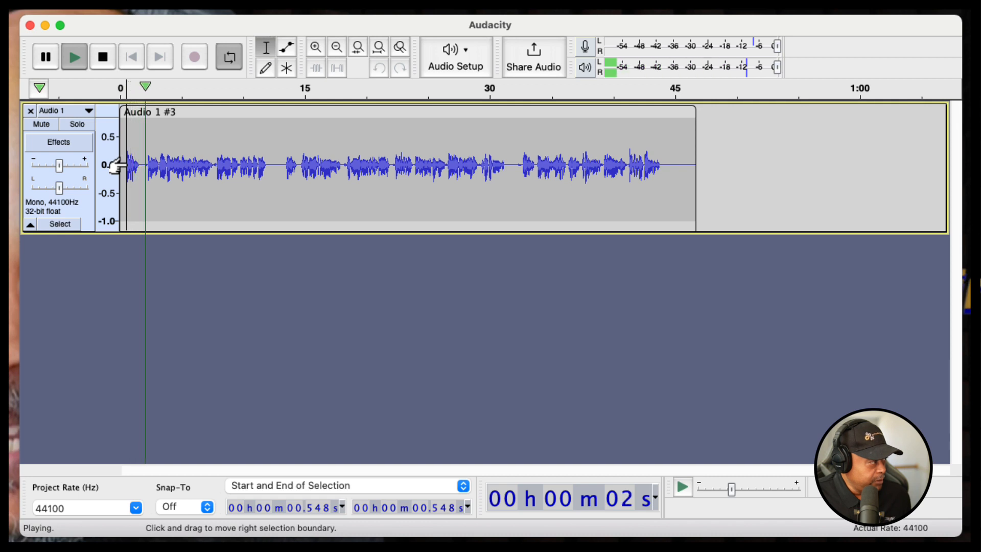
{"action": "key", "text": "space"}
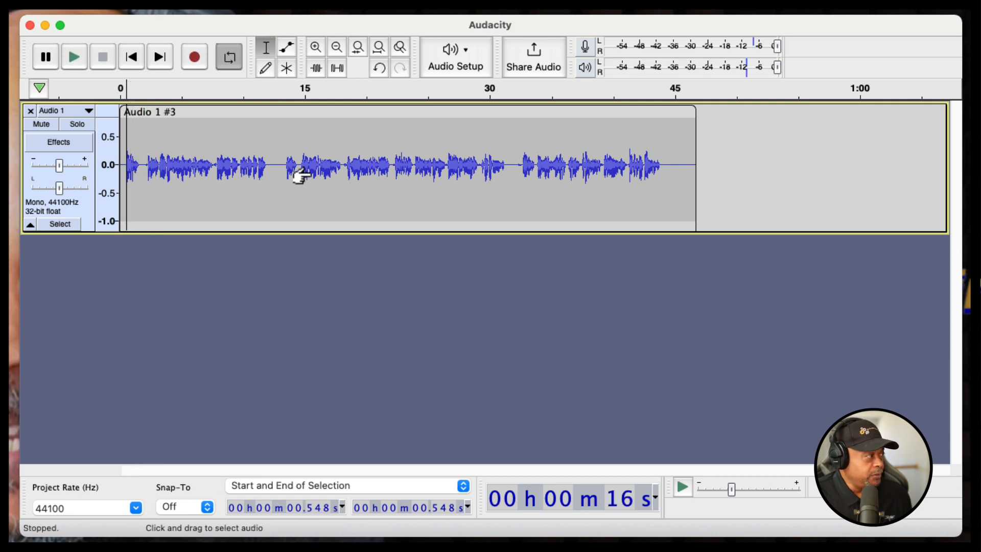
- Select the whole clip and examine the Graphic EQ effect and its preset options without applying it
{"action": "double_click", "coordinate": [661, 172]}
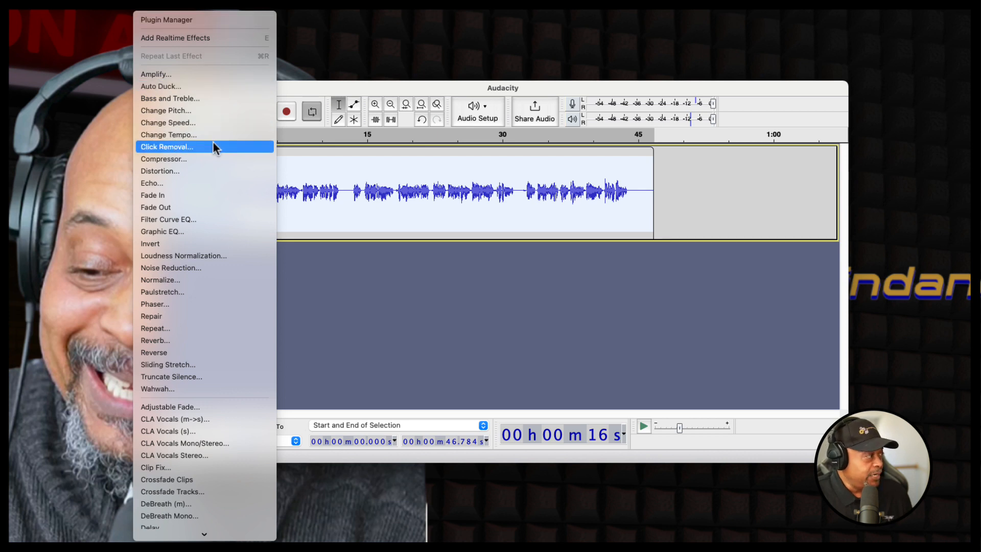
{"action": "left_click", "coordinate": [198, 232]}
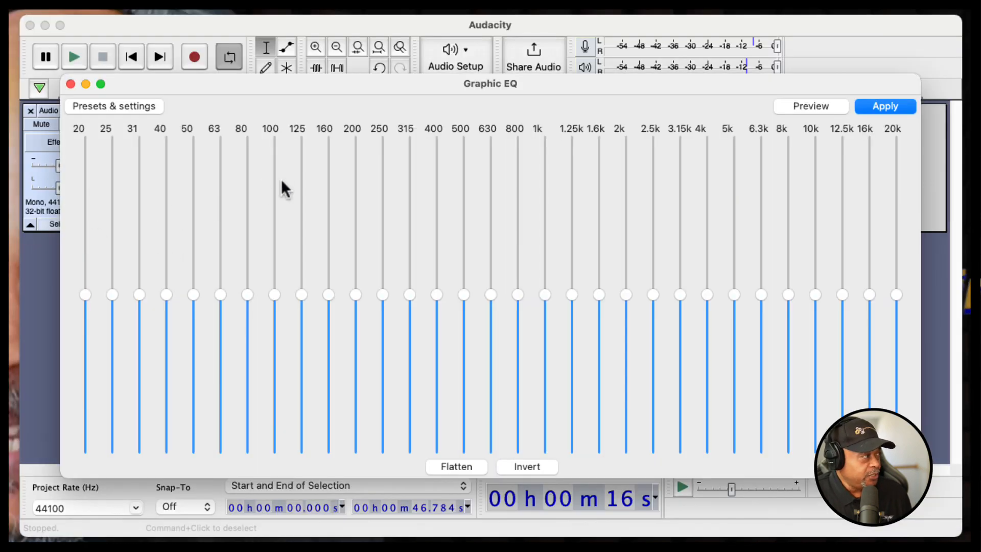
{"action": "left_click", "coordinate": [126, 107]}
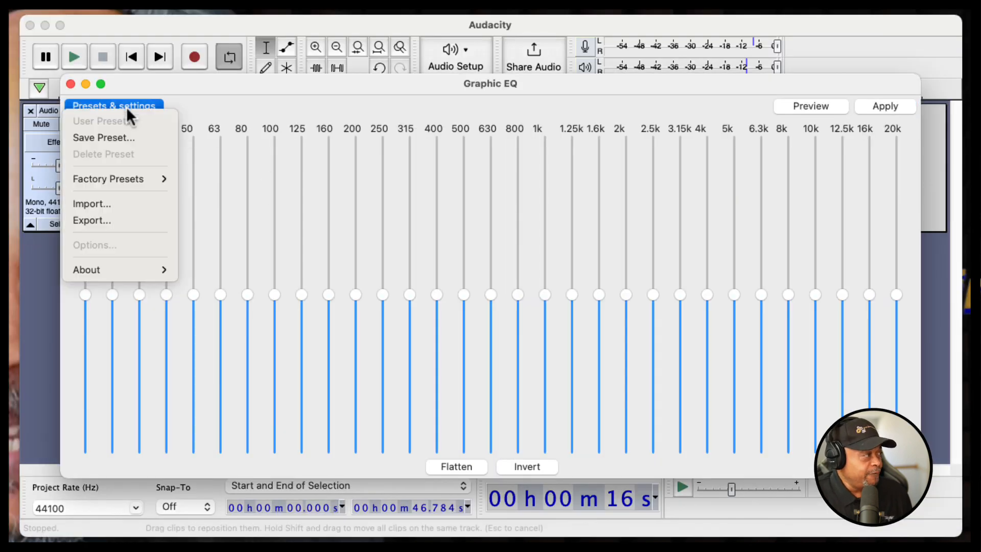
{"action": "mouse_move", "coordinate": [137, 176]}
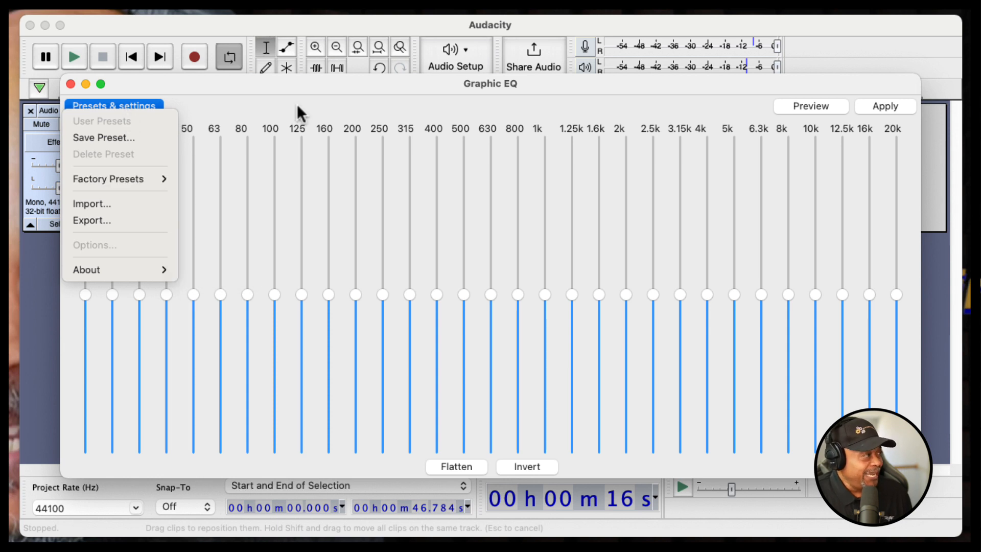
{"action": "left_click", "coordinate": [311, 89]}
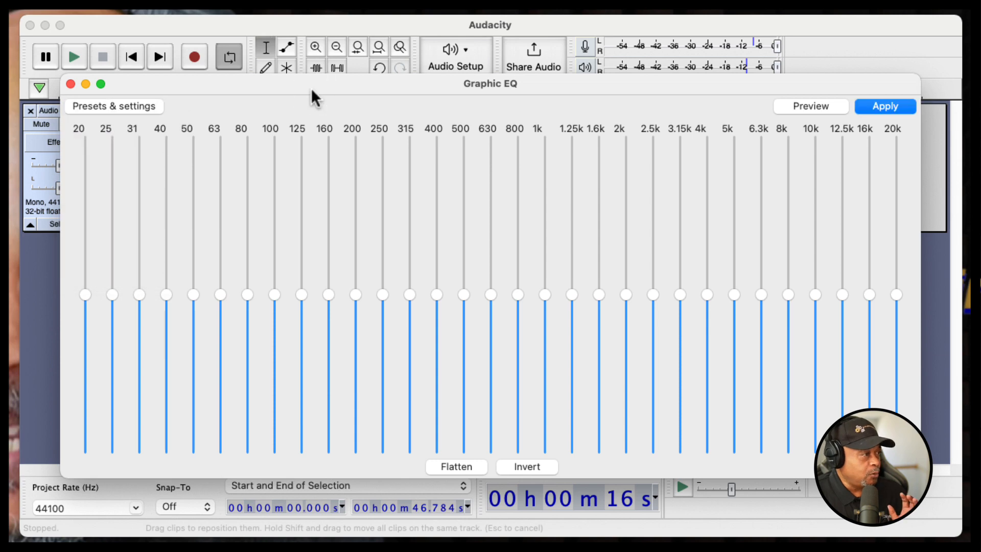
{"action": "left_click", "coordinate": [70, 83]}
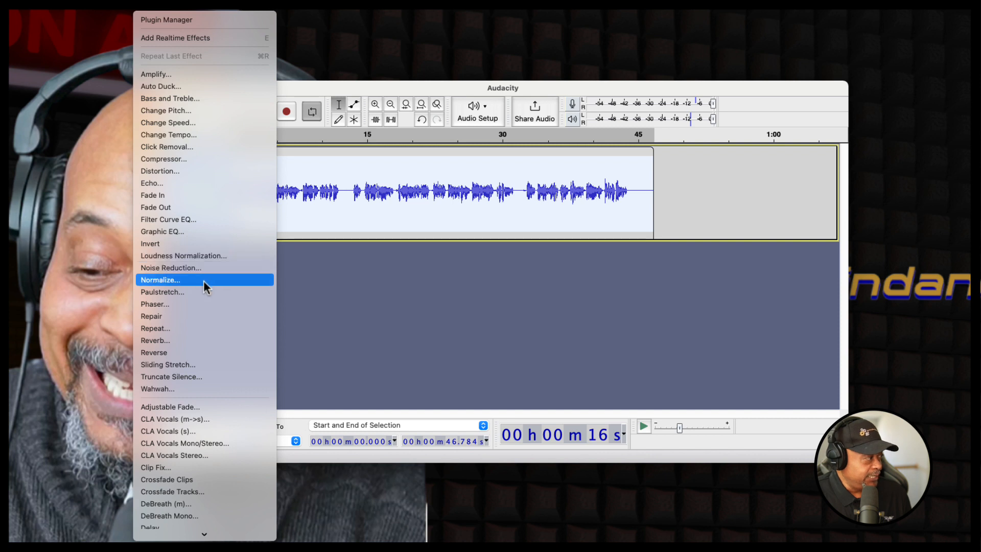
- Apply Filter Curve EQ to the whole clip using the factory preset Low rolloff for speech
{"action": "left_click", "coordinate": [183, 219]}
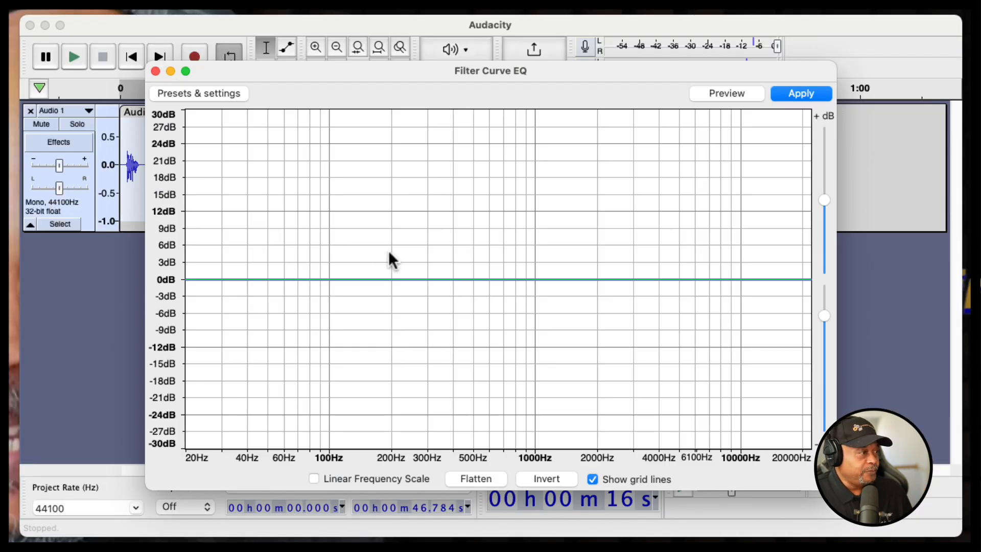
{"action": "left_click", "coordinate": [224, 94]}
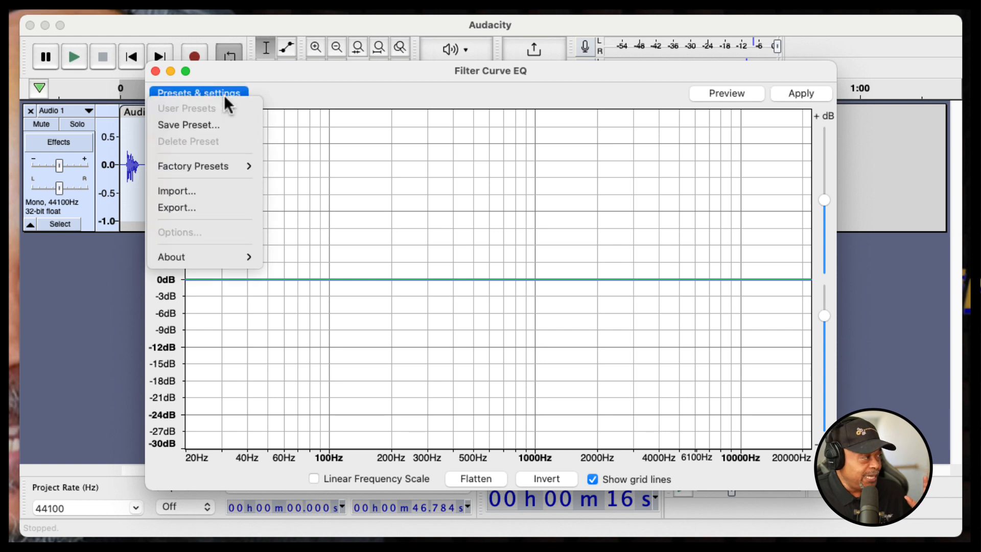
{"action": "mouse_move", "coordinate": [231, 164]}
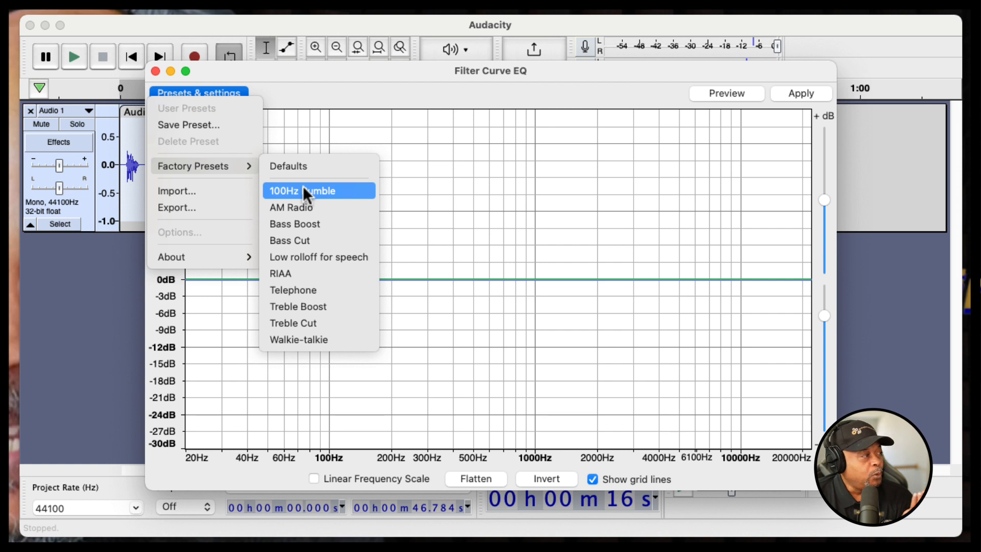
{"action": "left_click", "coordinate": [318, 257]}
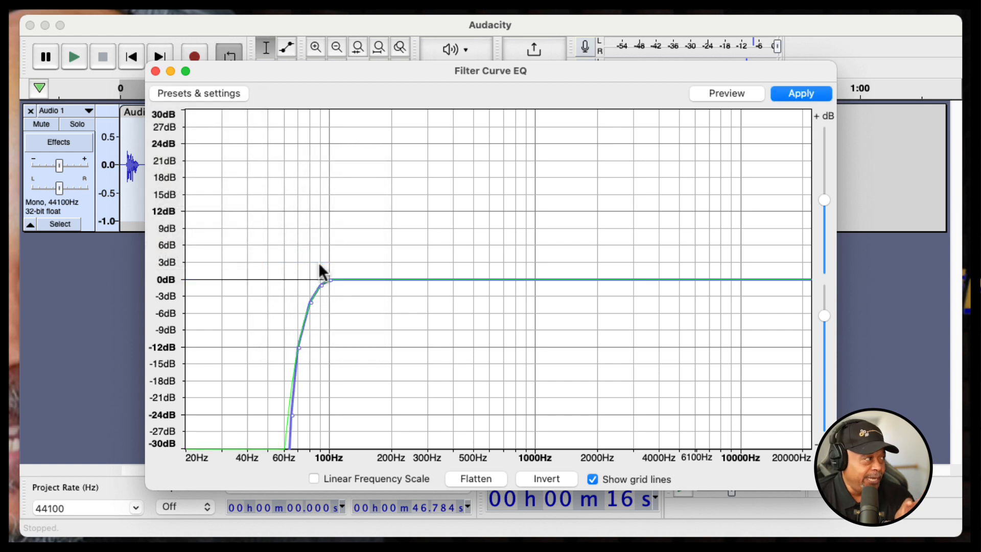
{"action": "left_click", "coordinate": [208, 94]}
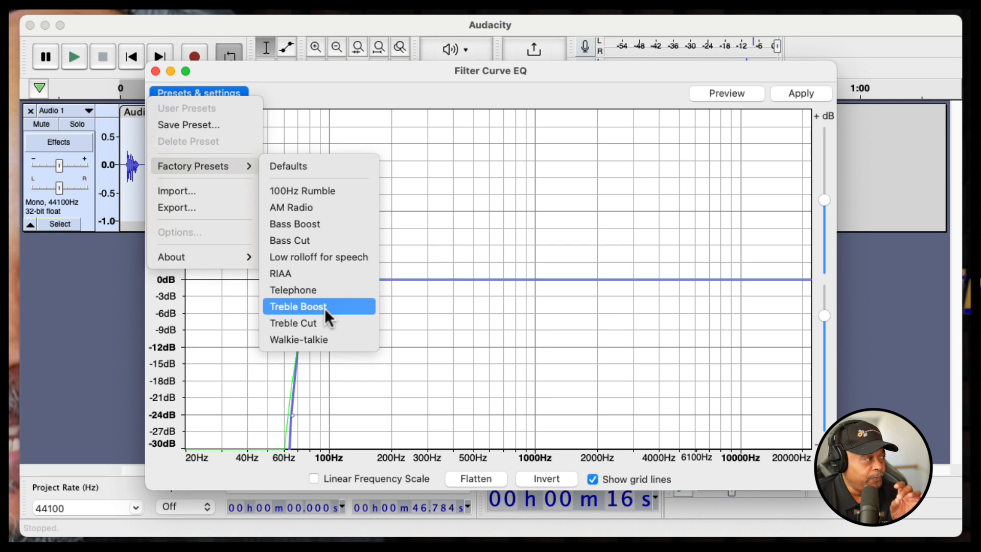
{"action": "left_click", "coordinate": [266, 190]}
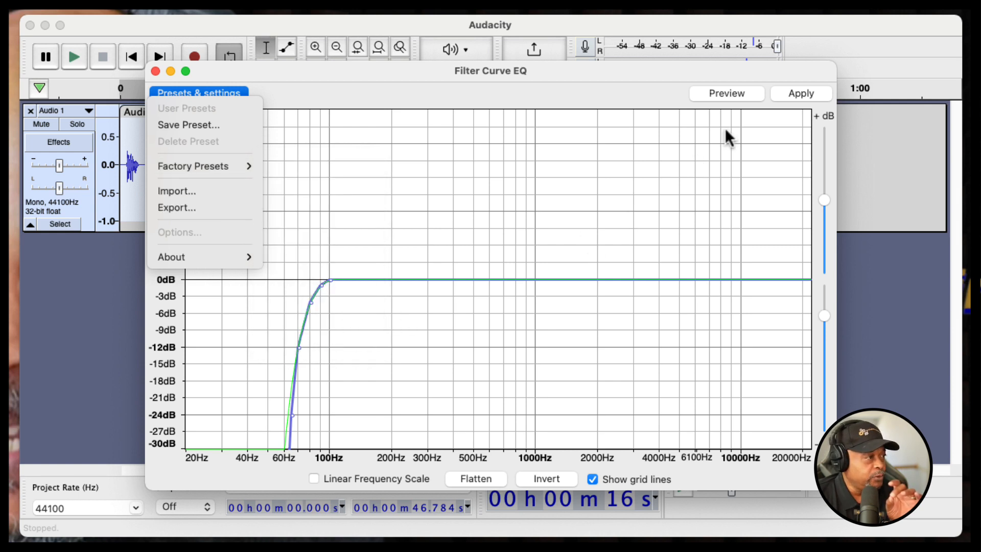
{"action": "left_click", "coordinate": [790, 93]}
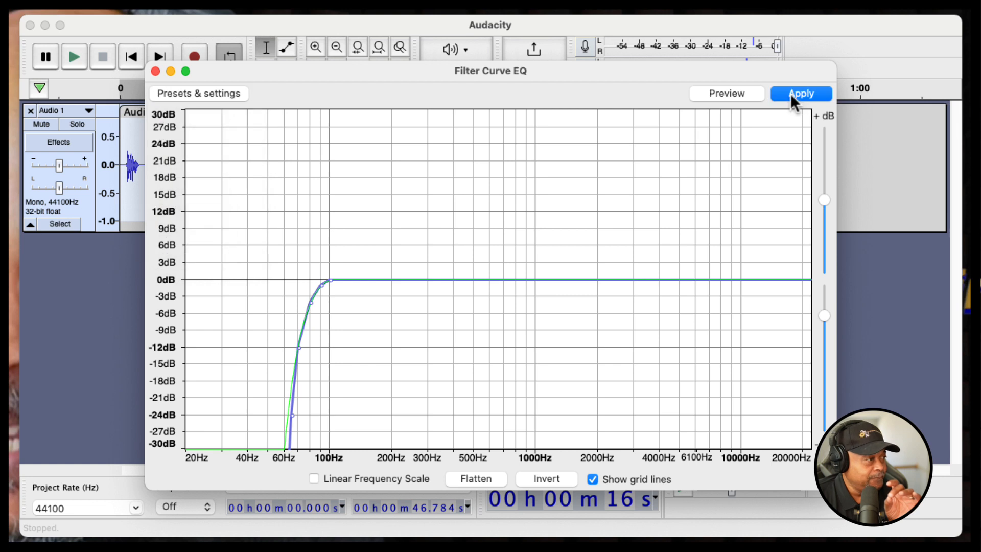
{"action": "left_click", "coordinate": [790, 94]}
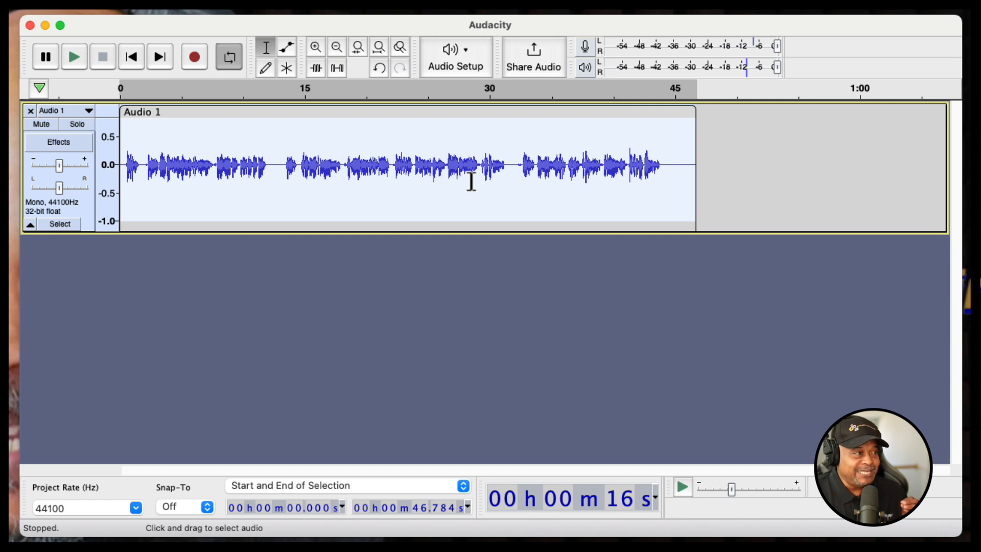
- Select the whole clip again and apply the Compressor with its factory default settings
{"action": "left_click", "coordinate": [417, 176]}
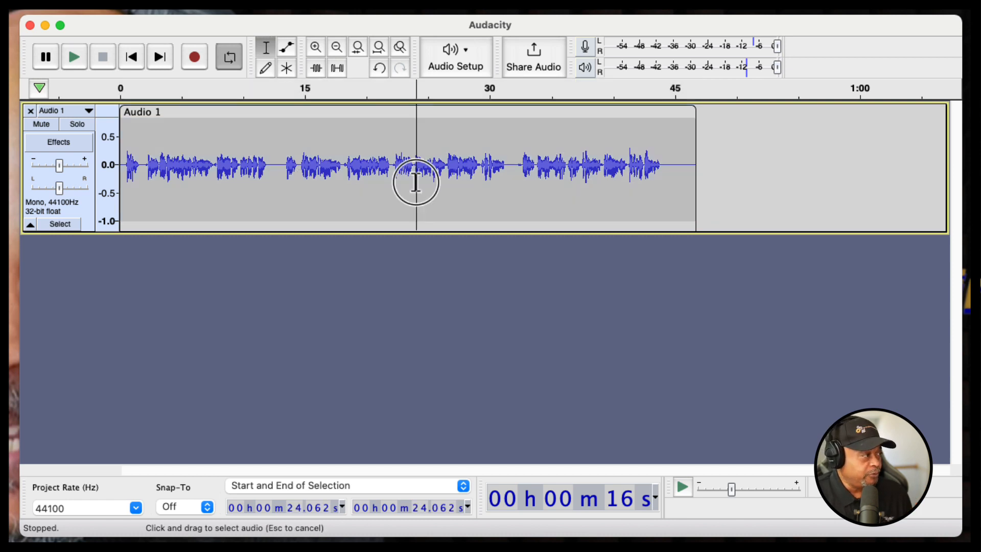
{"action": "double_click", "coordinate": [387, 168]}
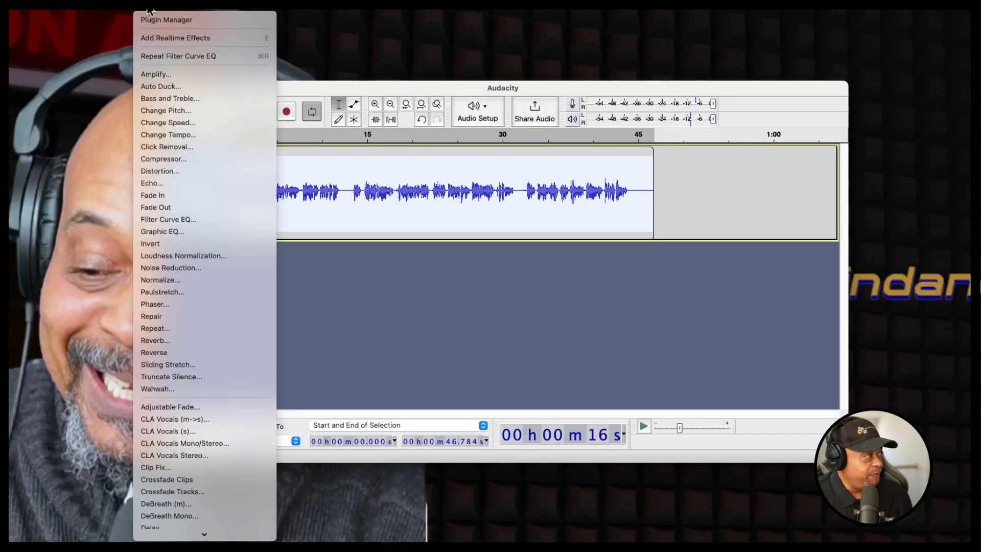
{"action": "left_click", "coordinate": [191, 158]}
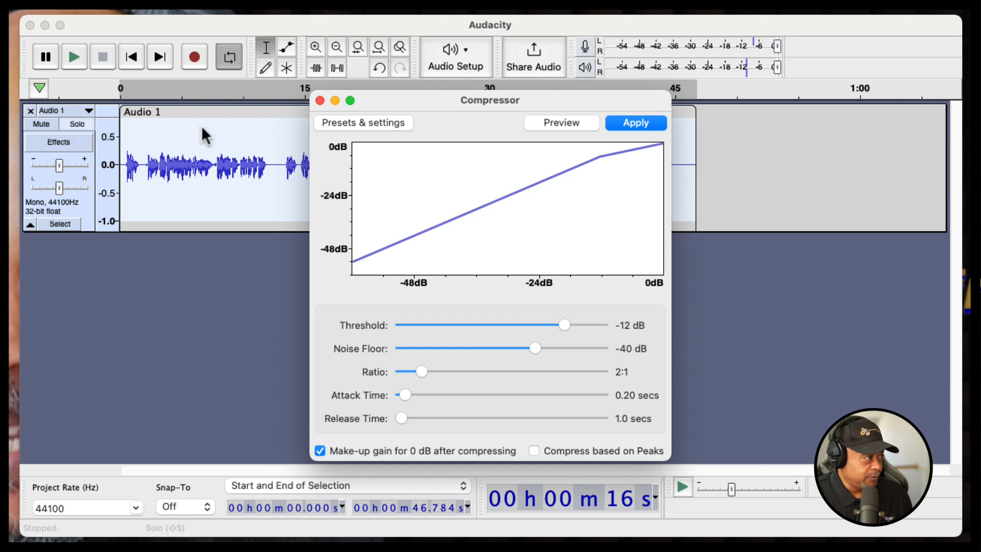
{"action": "left_click", "coordinate": [388, 123]}
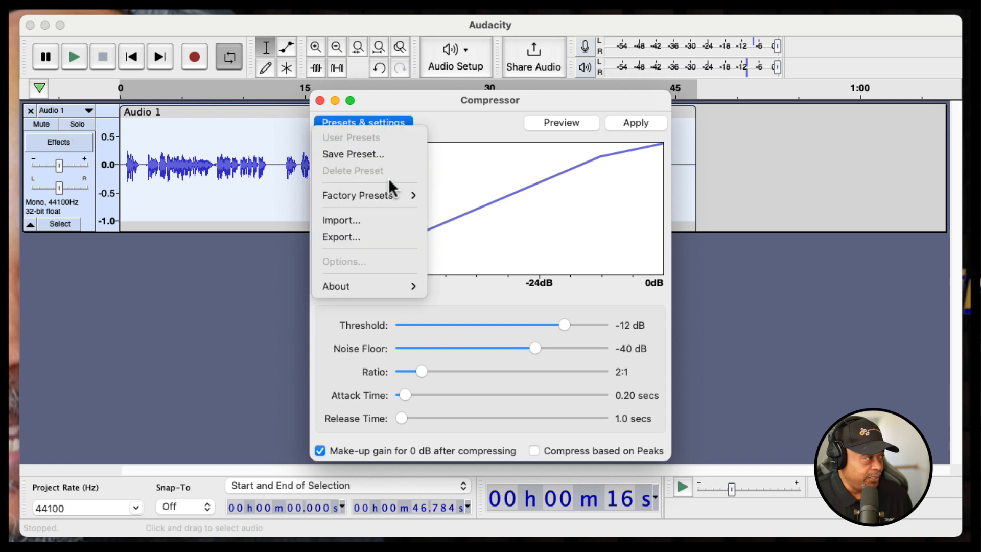
{"action": "mouse_move", "coordinate": [386, 195]}
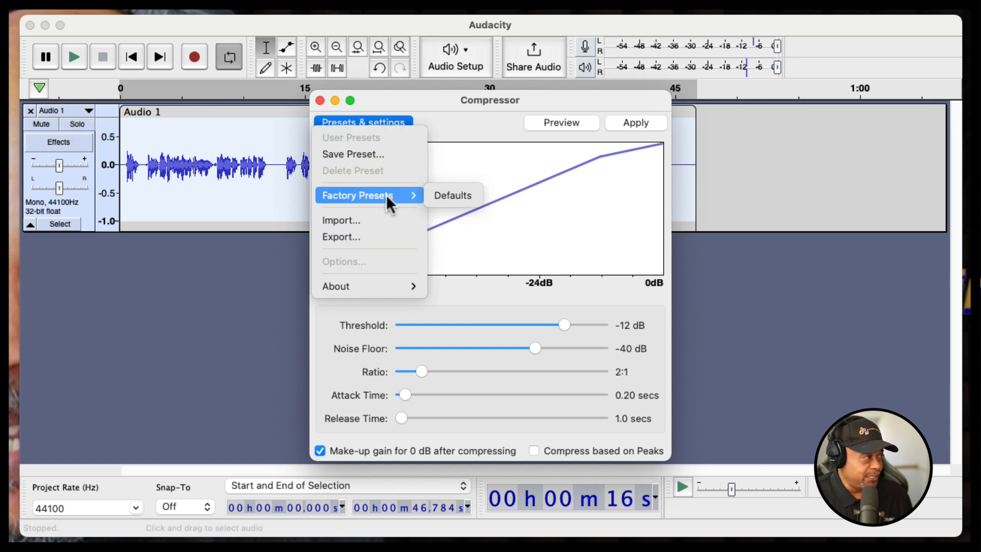
{"action": "left_click", "coordinate": [446, 196]}
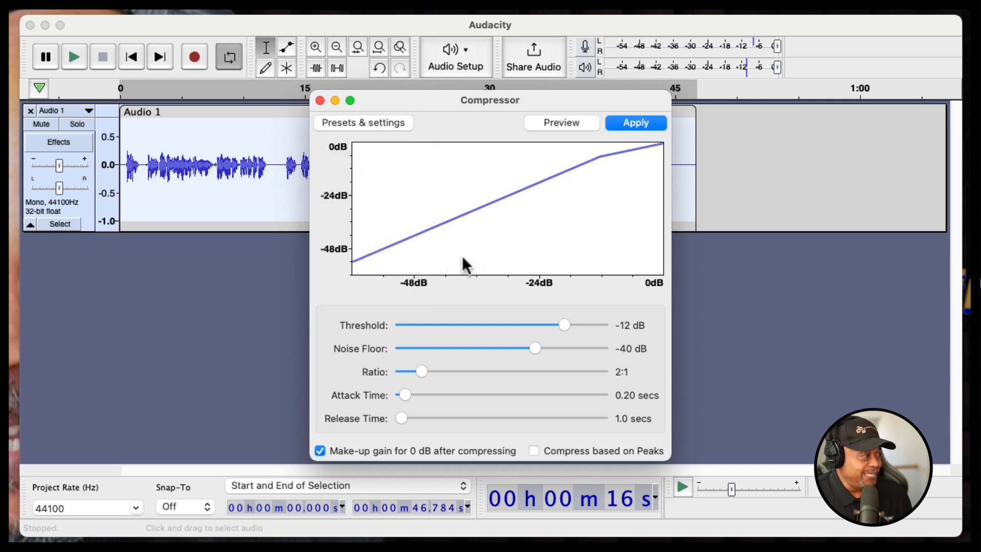
{"action": "left_click", "coordinate": [640, 124]}
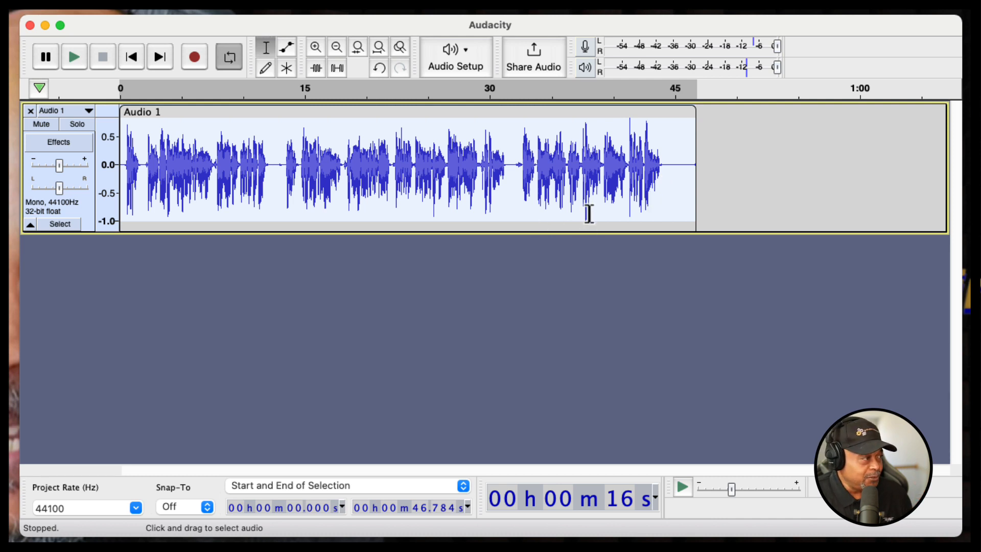
- Inspect the compressed waveform closely between about 36.2 s and 39.7 s, and fit the entire clip back in view
{"action": "left_click_drag", "start_coordinate": [609, 204], "coordinate": [566, 202]}
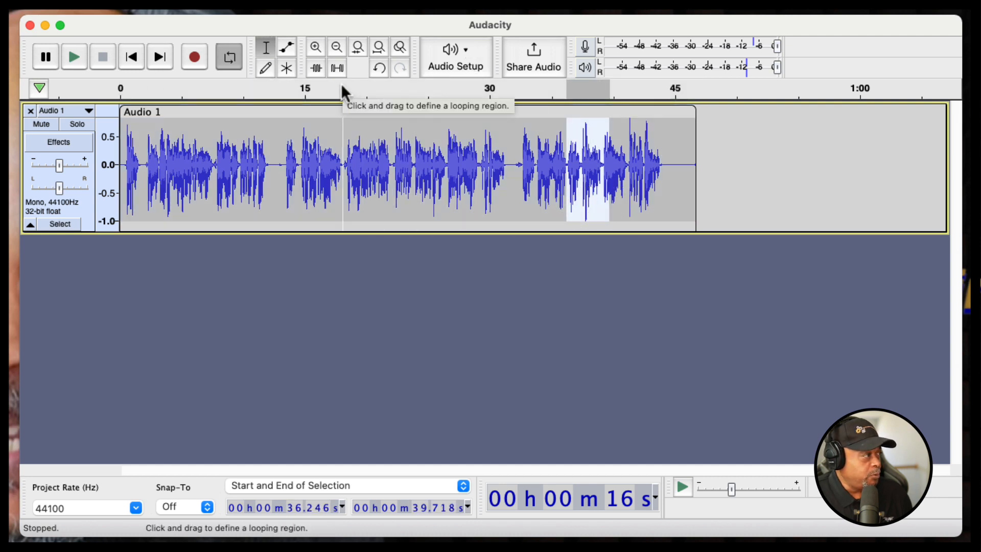
{"action": "left_click", "coordinate": [359, 50]}
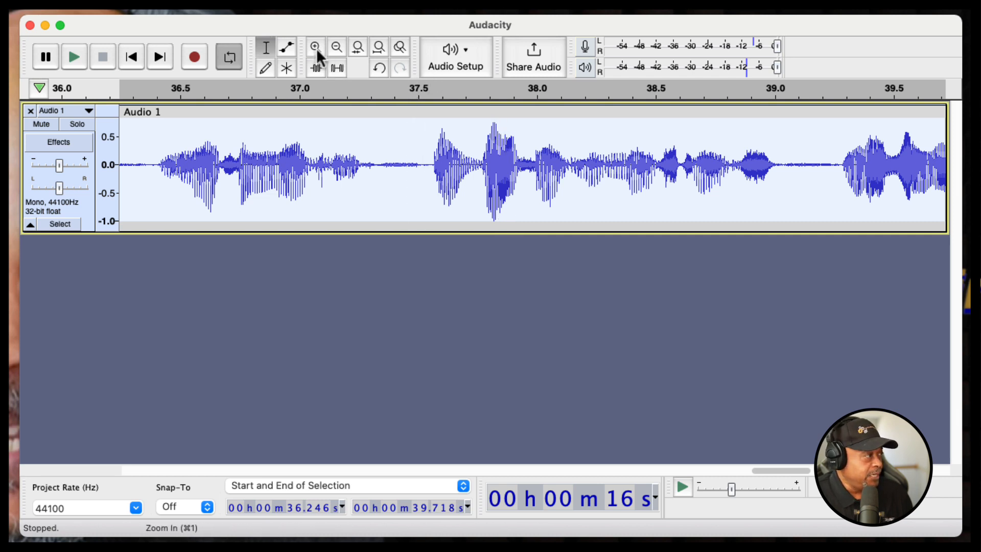
{"action": "left_click", "coordinate": [336, 47]}
{"action": "left_click", "coordinate": [336, 47]}
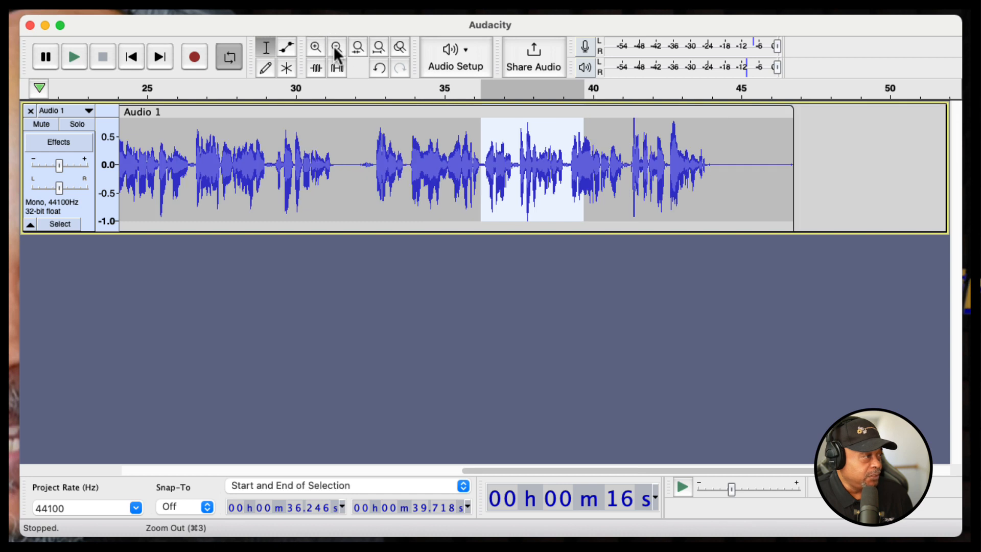
{"action": "left_click", "coordinate": [369, 130]}
{"action": "left_click", "coordinate": [378, 47]}
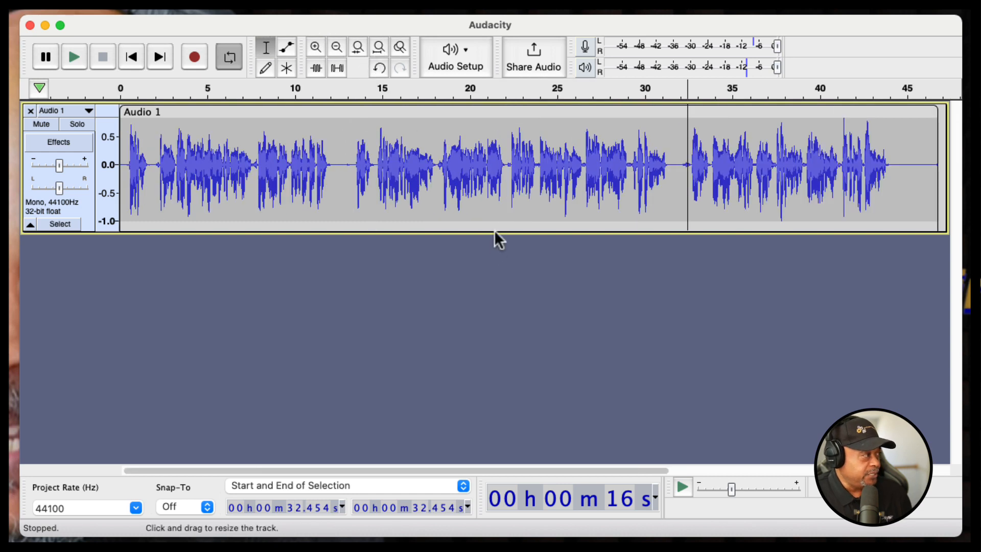
- Select the whole clip and capture a Noise Reduction profile from it
{"action": "key", "text": "super+a"}
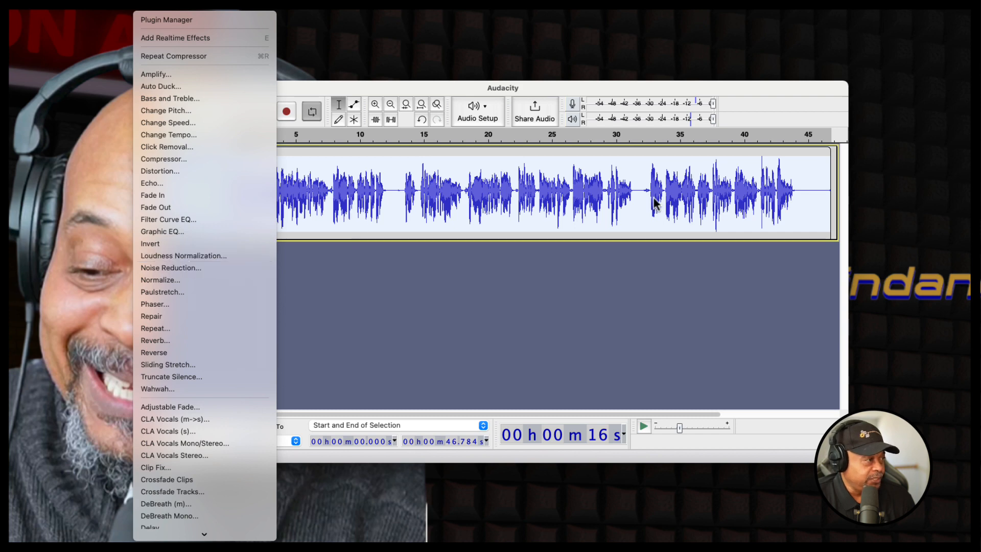
{"action": "left_click", "coordinate": [199, 268]}
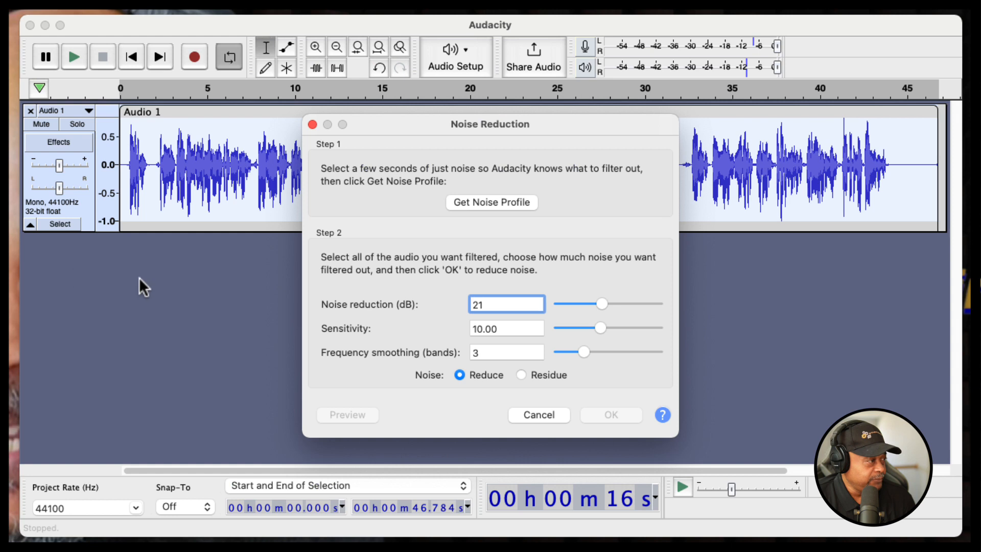
{"action": "left_click", "coordinate": [498, 204]}
- Highlight the silent tail after the last spoken passage, from about 44.1 s to 46.5 s, and clear the selection
{"action": "left_click", "coordinate": [894, 182]}
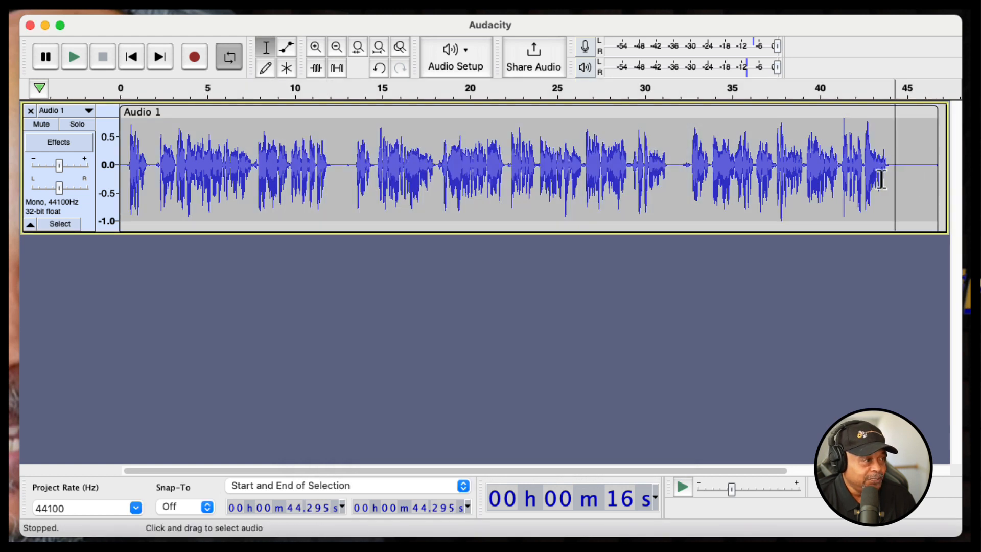
{"action": "left_click_drag", "start_coordinate": [889, 167], "coordinate": [933, 165]}
{"action": "left_click", "coordinate": [901, 174]}
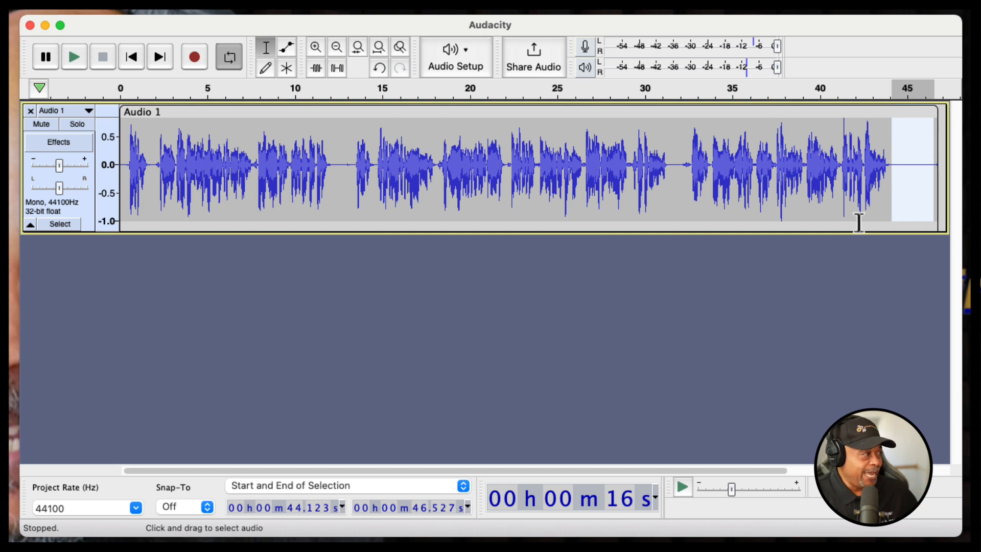
{"action": "left_click", "coordinate": [916, 190]}
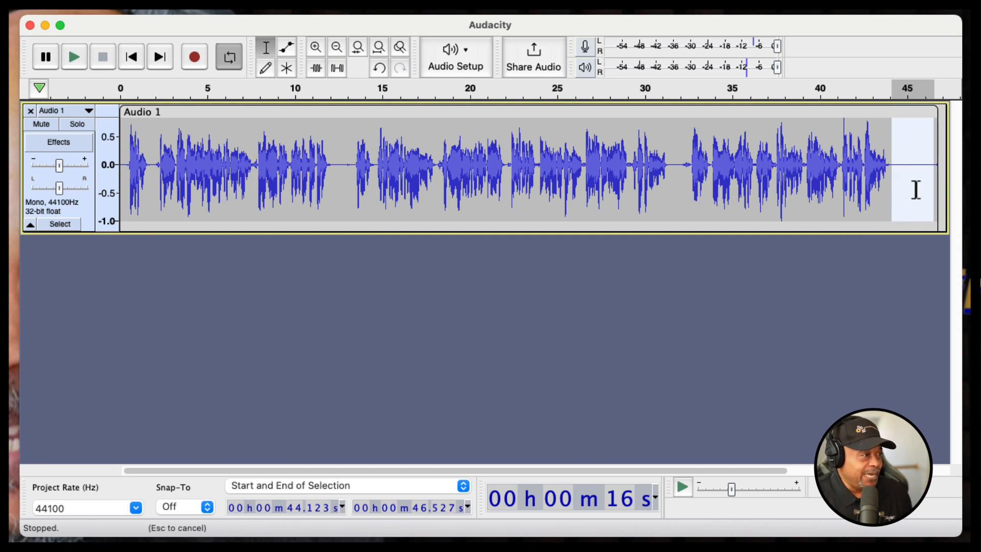
{"action": "right_click", "coordinate": [916, 189]}
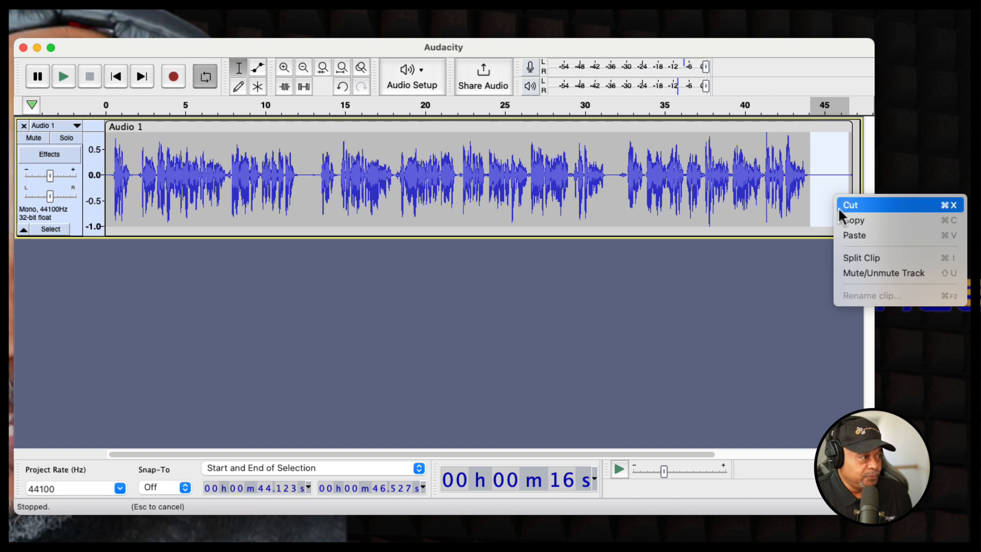
{"action": "left_click", "coordinate": [842, 221]}
{"action": "left_click", "coordinate": [818, 199]}
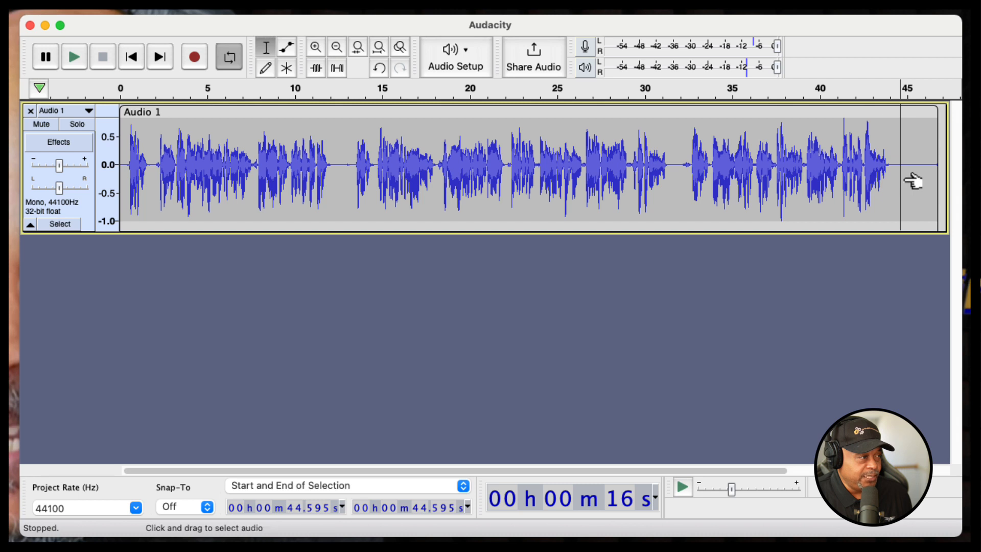
- Capture a Noise Reduction profile from the silent tail of the clip, about 44.3 s to 46.5 s
{"action": "left_click_drag", "start_coordinate": [905, 181], "coordinate": [933, 181]}
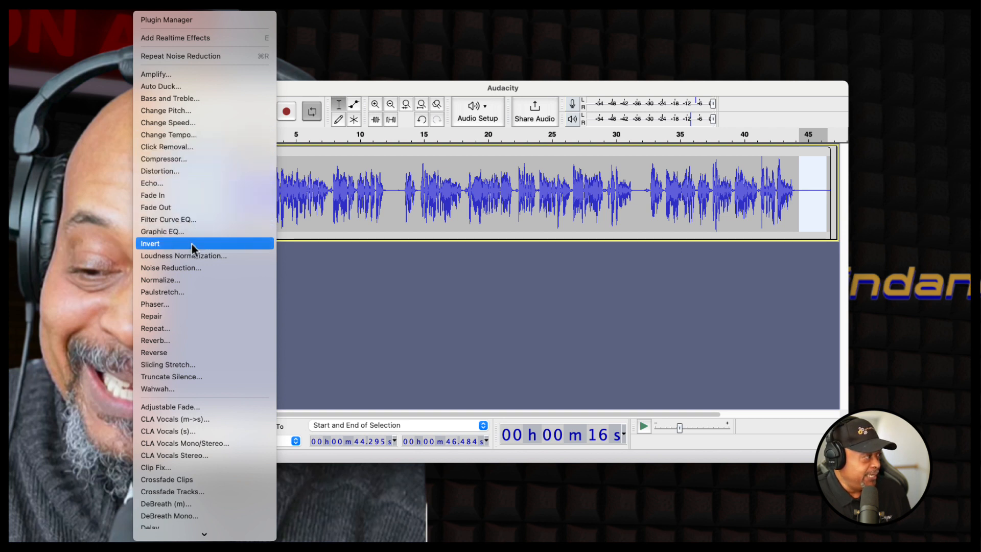
{"action": "left_click", "coordinate": [192, 268]}
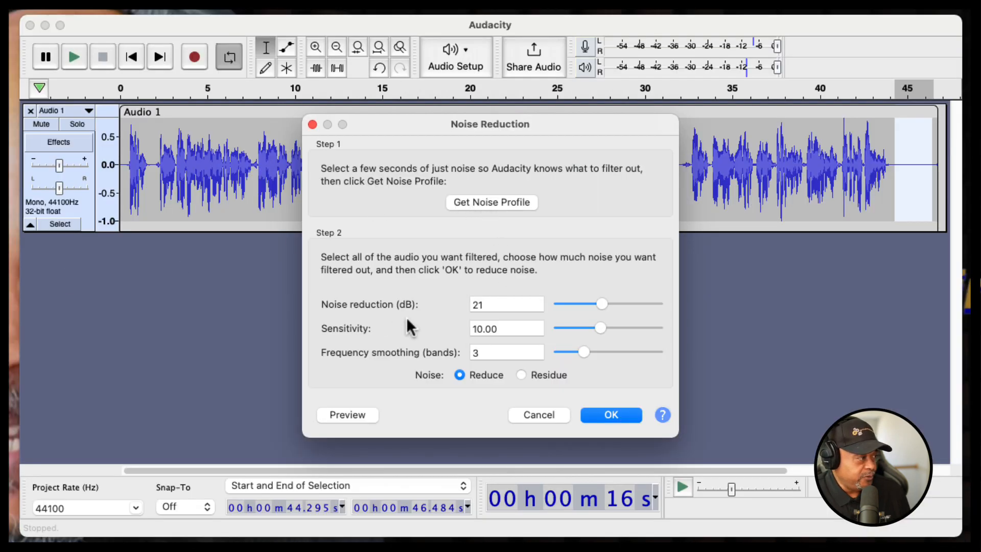
{"action": "left_click", "coordinate": [500, 202]}
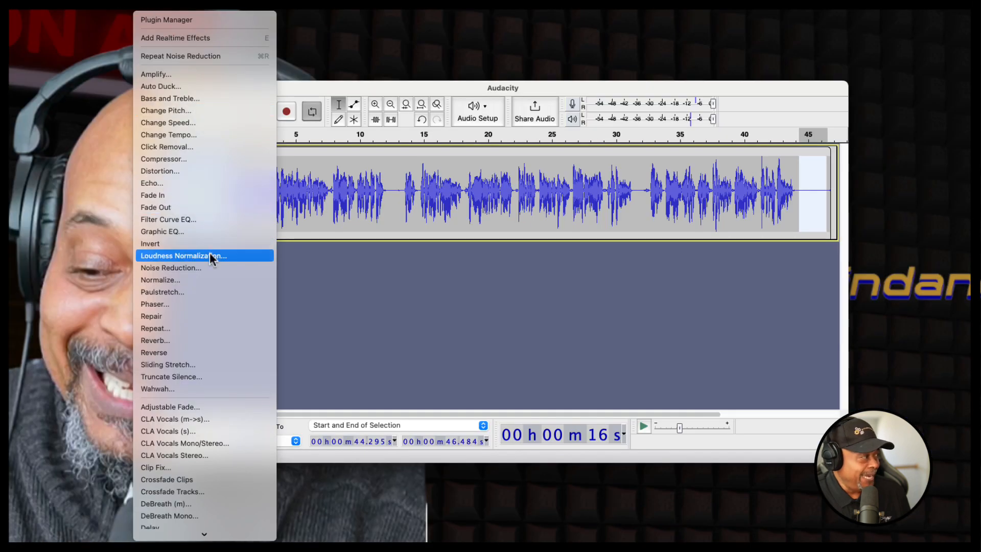
{"action": "left_click", "coordinate": [205, 268]}
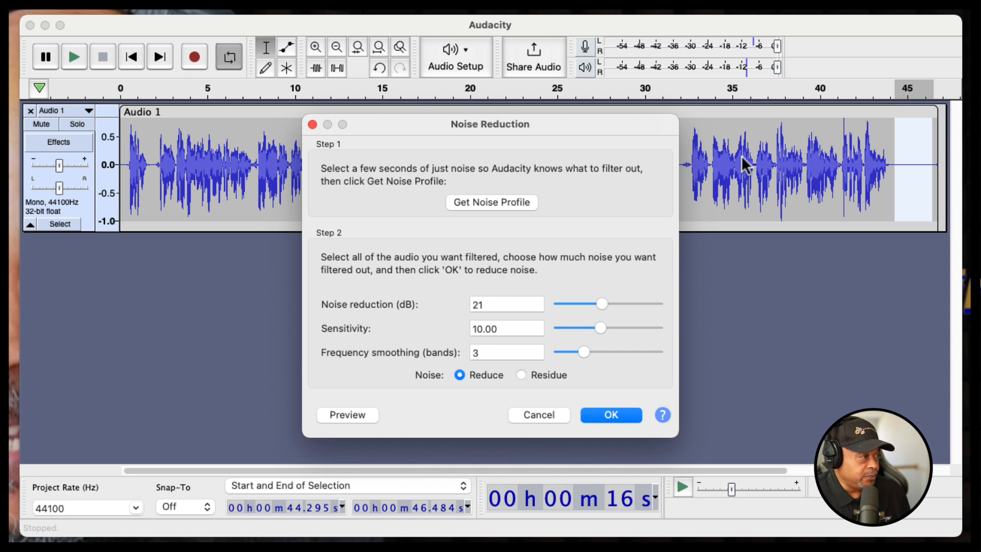
{"action": "left_click", "coordinate": [551, 413]}
- Apply Noise Reduction to the whole clip with 21 dB reduction, sensitivity 10.00 and 3 frequency smoothing bands
{"action": "double_click", "coordinate": [592, 190]}
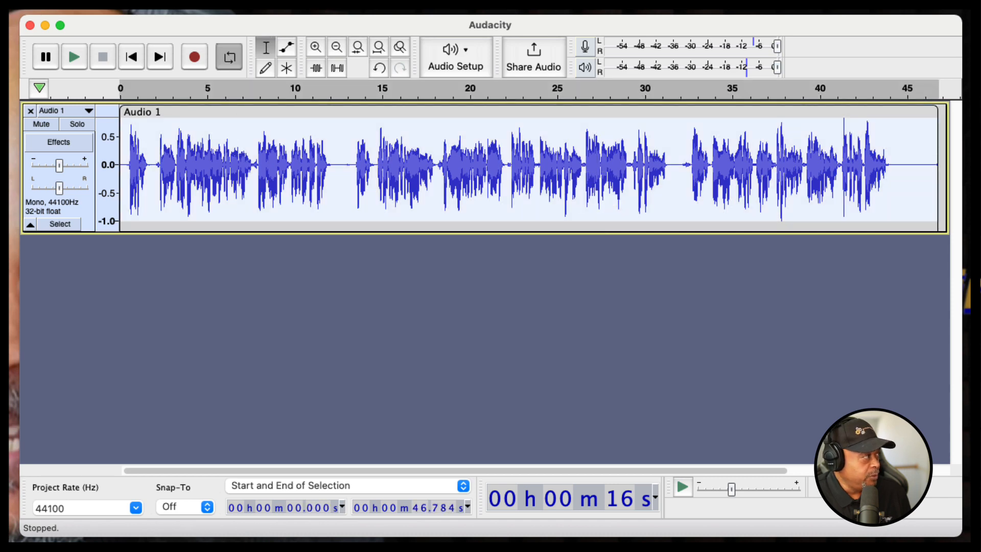
{"action": "left_click", "coordinate": [152, 10]}
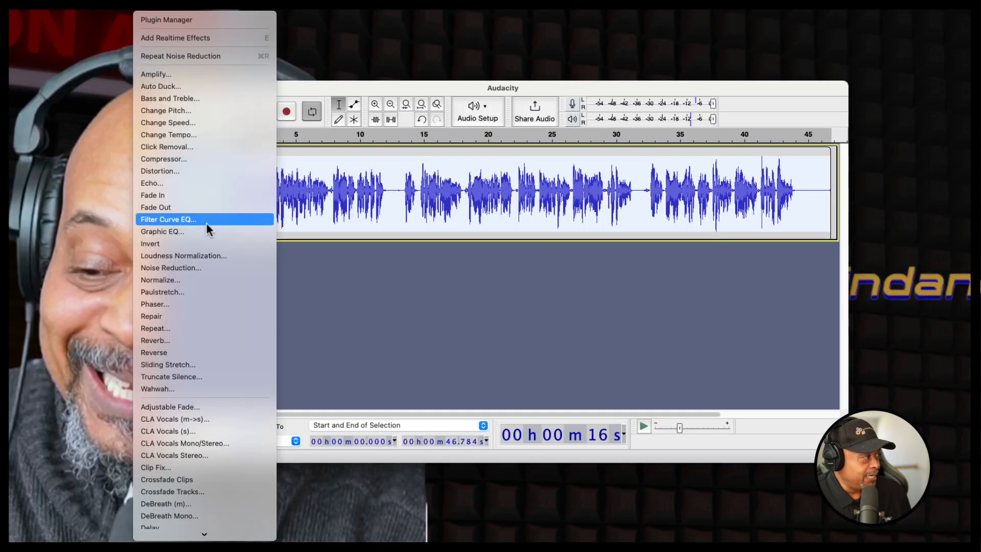
{"action": "left_click", "coordinate": [201, 266]}
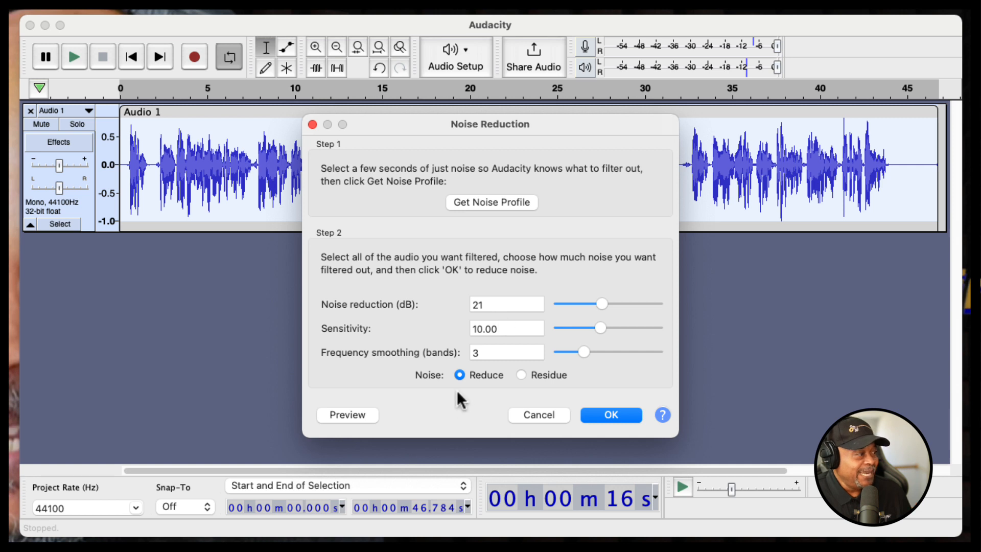
{"action": "left_click", "coordinate": [624, 416]}
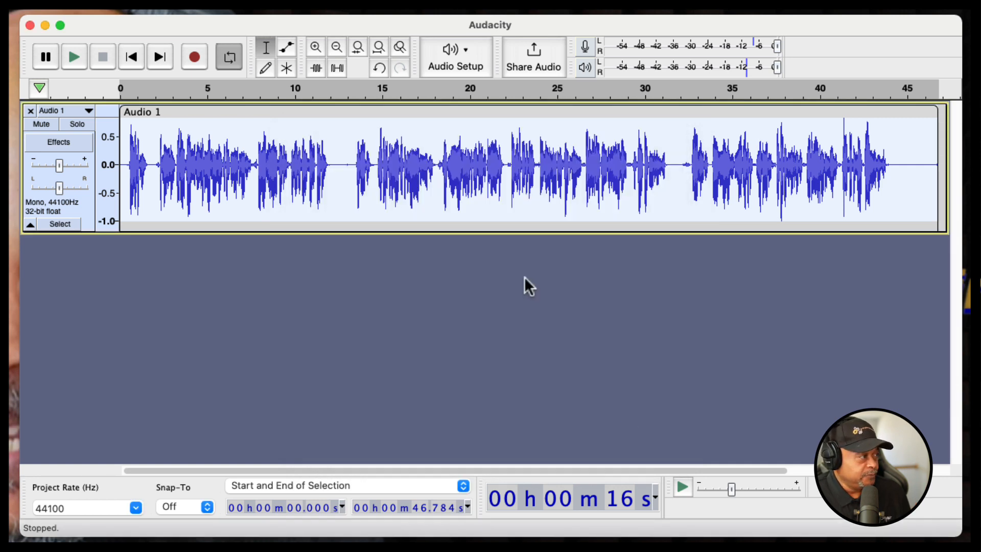
{"action": "left_click", "coordinate": [601, 179]}
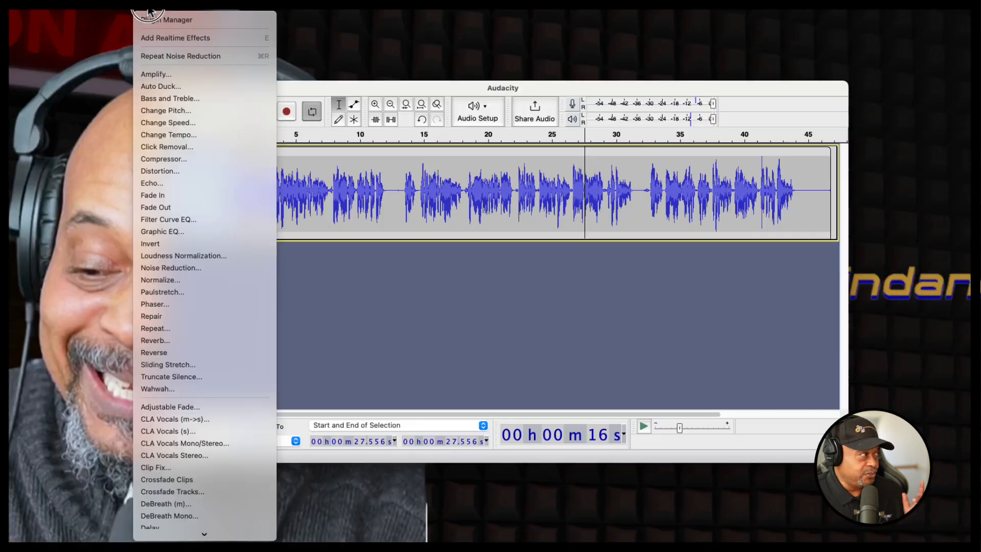
- Capture a Noise Reduction profile from the silent tail of the clip, about 44.3 s to 46.6 s
{"action": "left_click", "coordinate": [200, 267]}
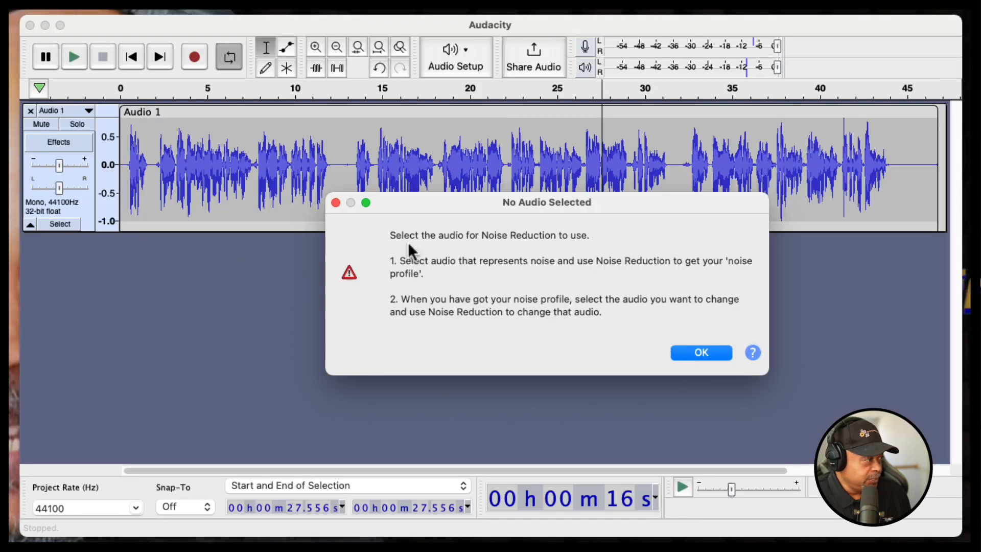
{"action": "left_click", "coordinate": [690, 353]}
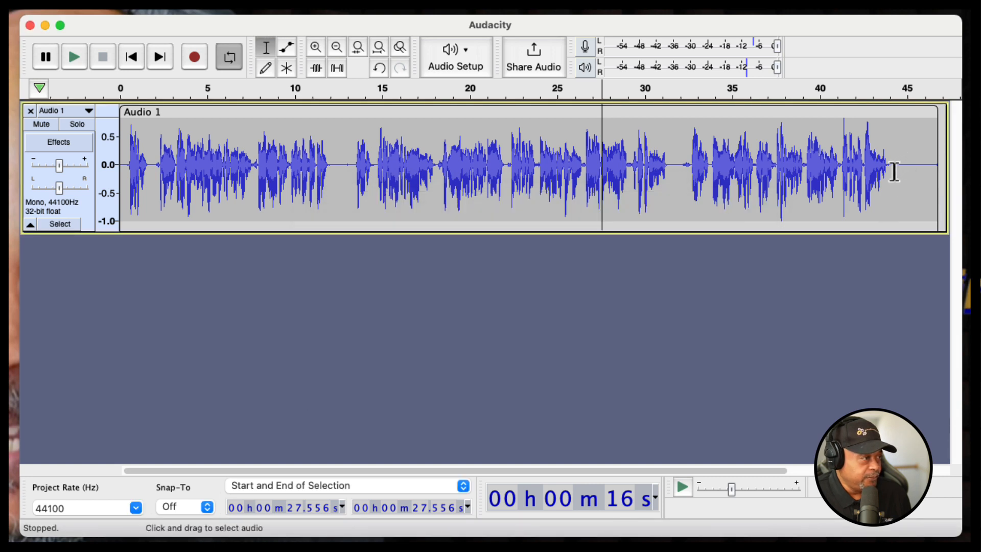
{"action": "left_click_drag", "start_coordinate": [894, 172], "coordinate": [935, 170]}
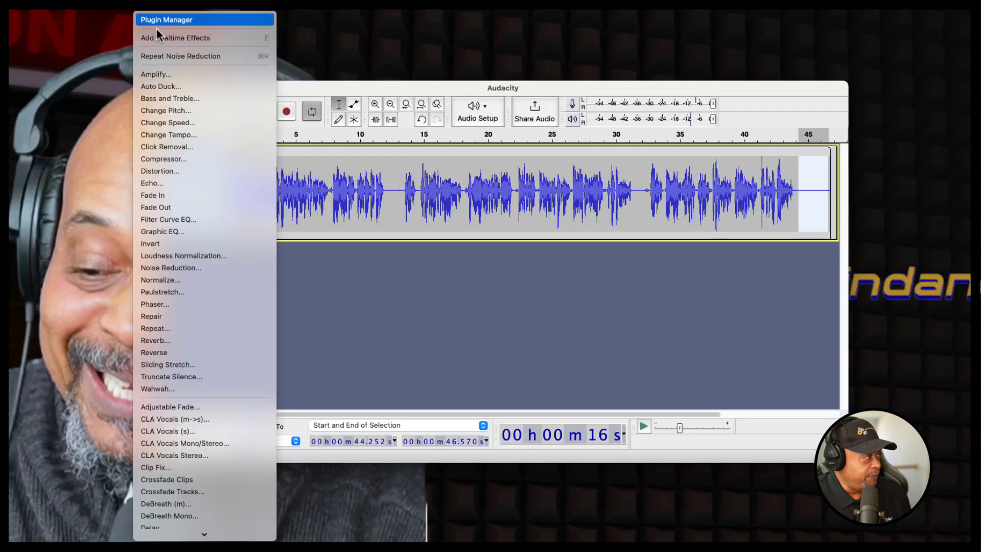
{"action": "left_click", "coordinate": [191, 268]}
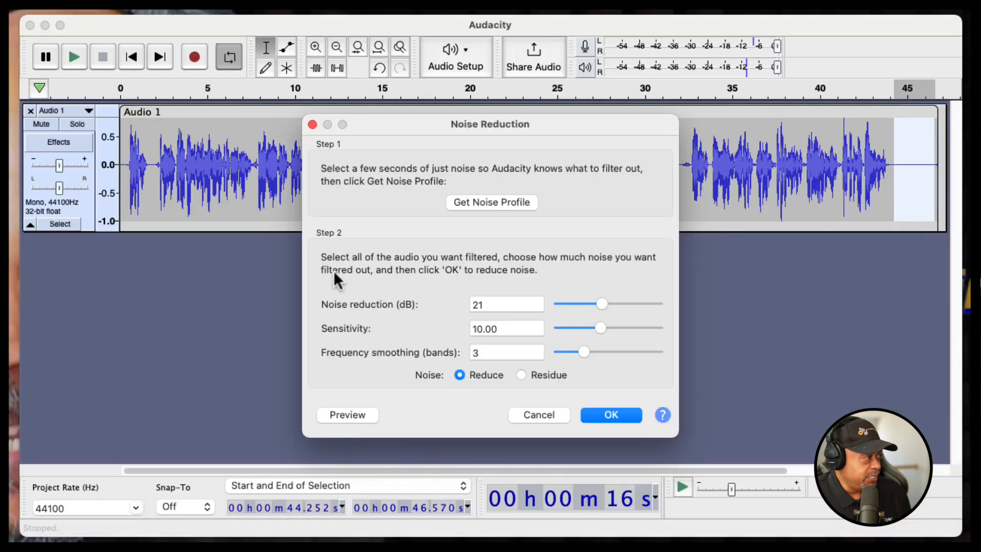
{"action": "left_click", "coordinate": [497, 202]}
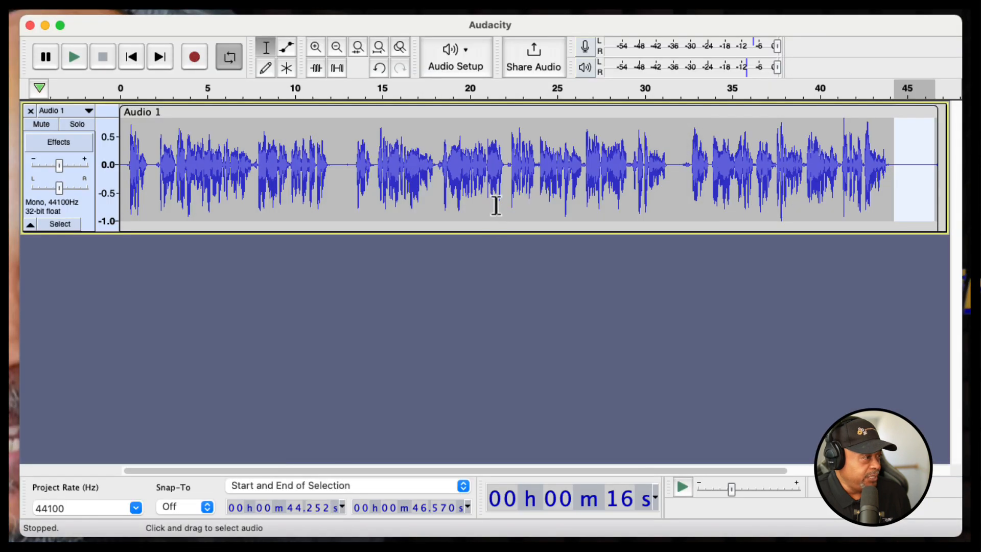
- Apply Noise Reduction to the whole clip again with 21 dB reduction, sensitivity 10.00 and 3 frequency smoothing bands
{"action": "double_click", "coordinate": [696, 171]}
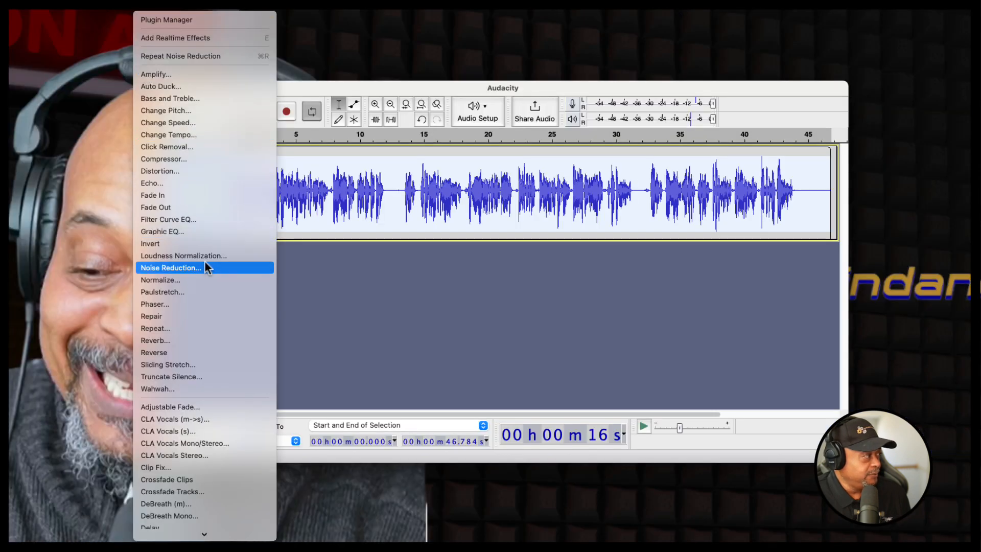
{"action": "left_click", "coordinate": [203, 267]}
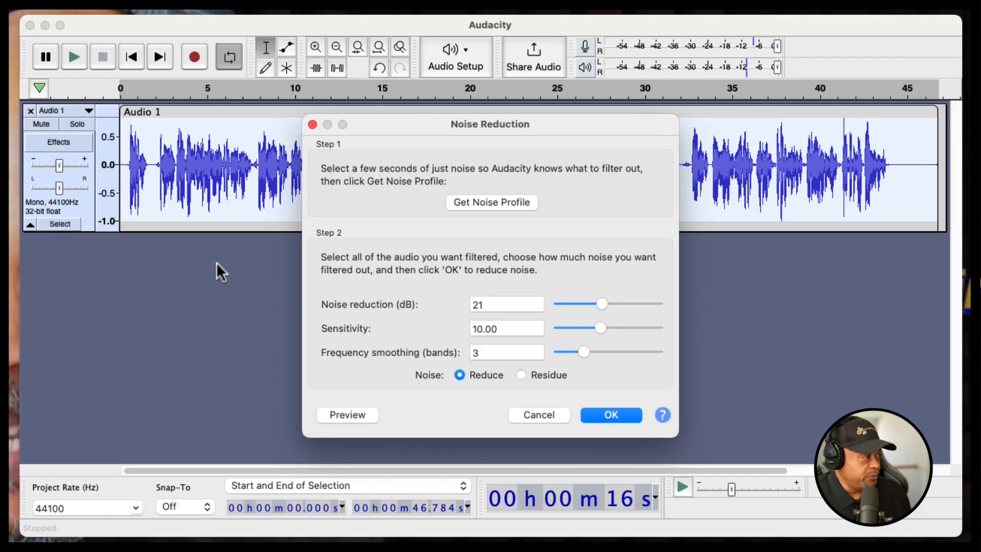
{"action": "left_click", "coordinate": [626, 415]}
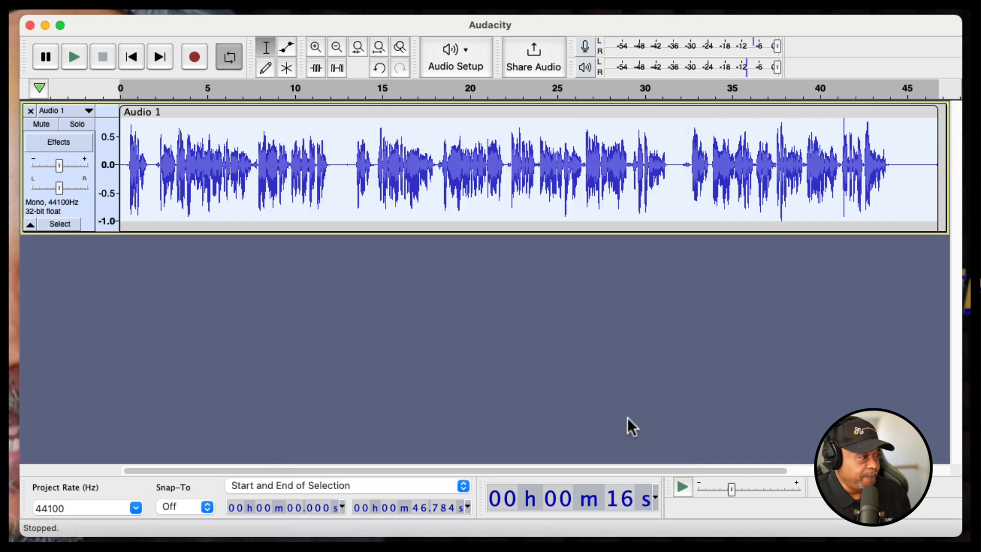
{"action": "left_click", "coordinate": [481, 163]}
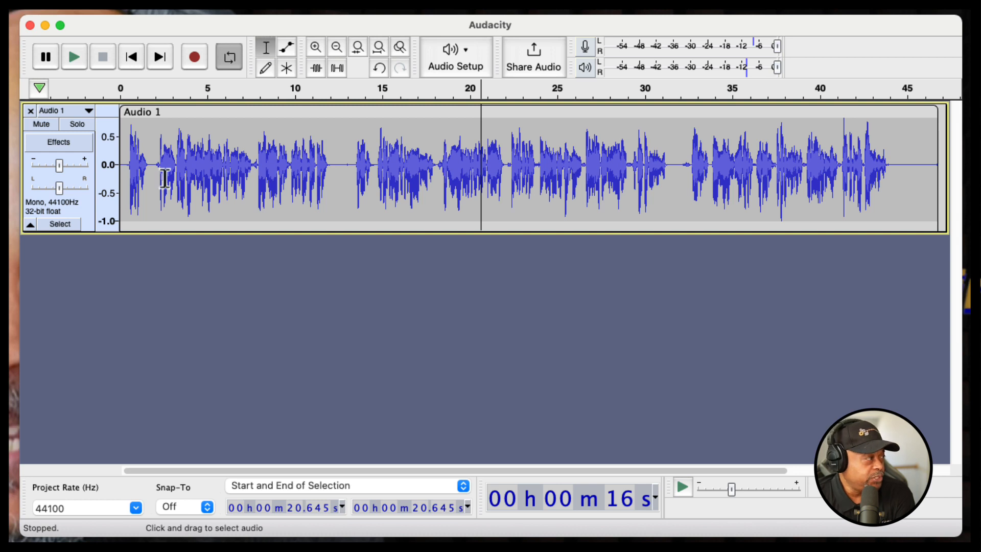
- Highlight the short pauses between spoken passages, about 31.9 s to 32.7 s and near 18 s, and clear the selection
{"action": "left_click_drag", "start_coordinate": [679, 164], "coordinate": [691, 164]}
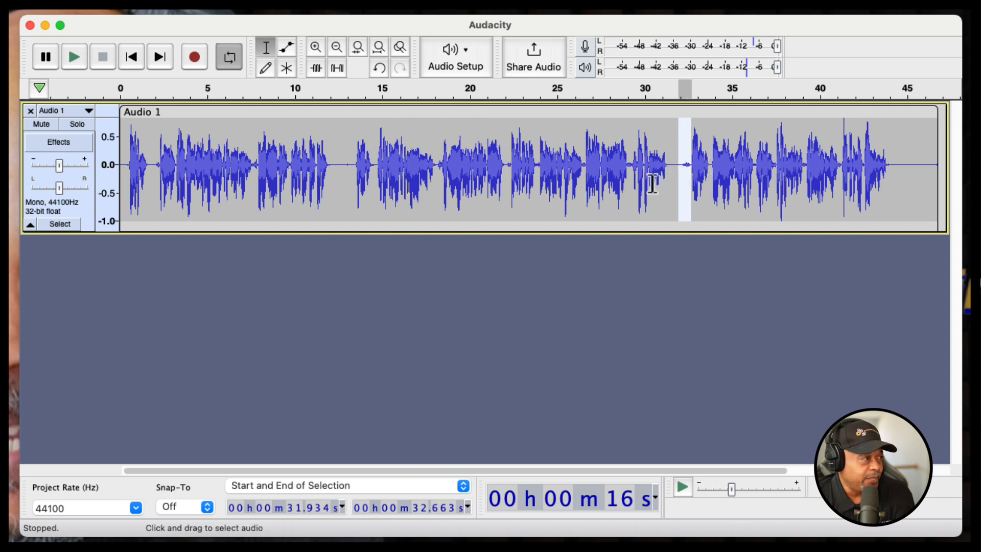
{"action": "left_click", "coordinate": [472, 181]}
{"action": "left_click_drag", "start_coordinate": [435, 167], "coordinate": [442, 169]}
{"action": "scroll", "coordinate": [438, 175], "scroll_direction": "right", "scroll_amount": 2}
{"action": "left_click", "coordinate": [553, 174]}
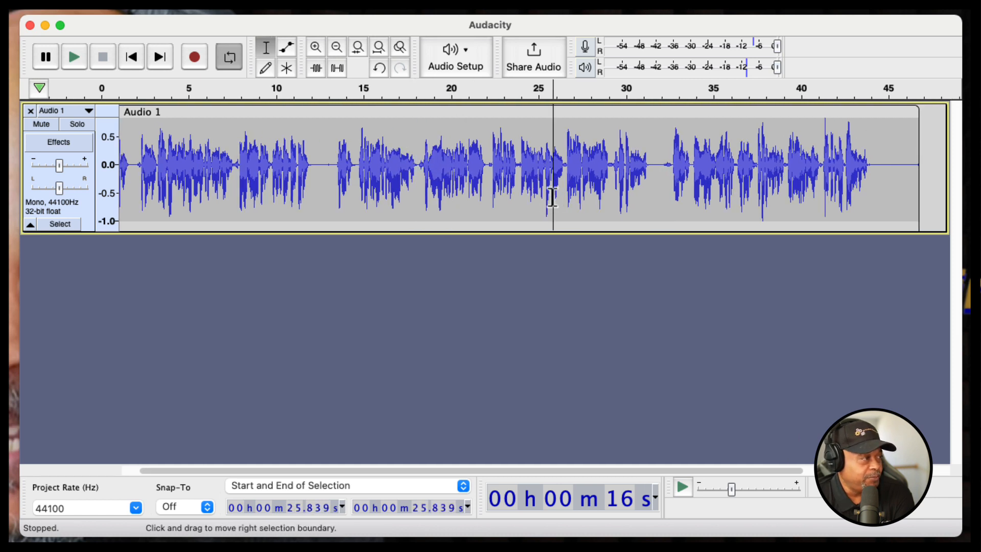
{"action": "scroll", "coordinate": [340, 176], "scroll_direction": "left", "scroll_amount": 2}
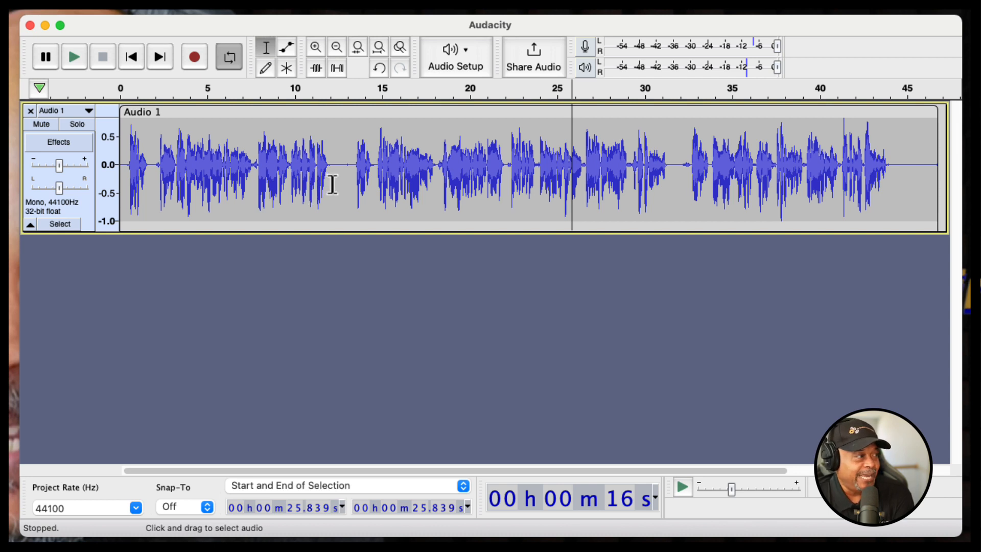
{"action": "double_click", "coordinate": [332, 183]}
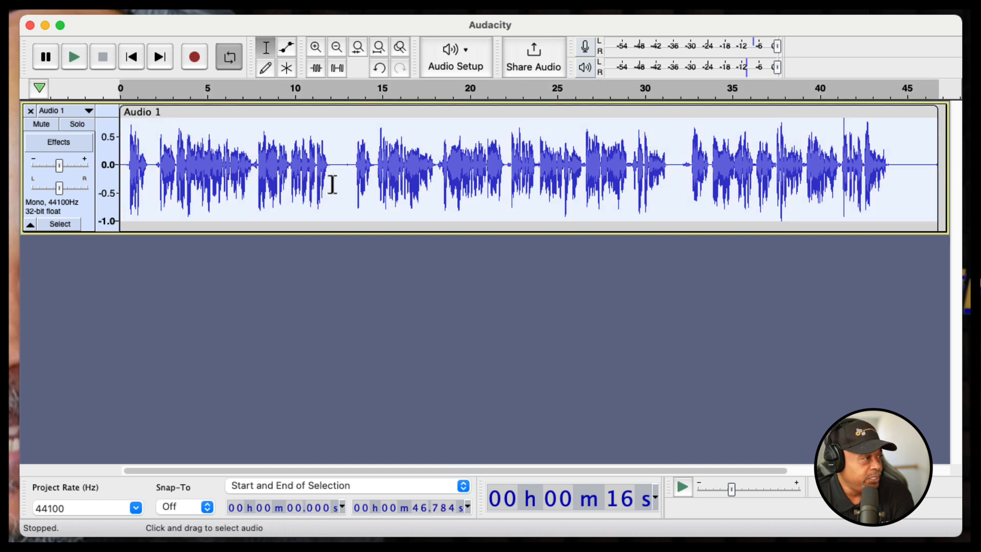
{"action": "scroll", "coordinate": [841, 163], "scroll_direction": "right", "scroll_amount": 2}
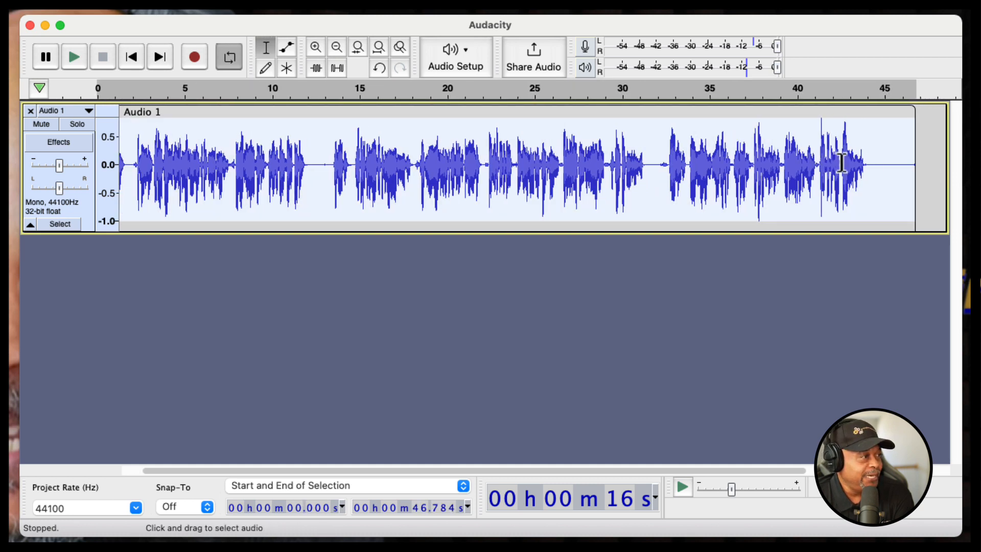
{"action": "left_click", "coordinate": [828, 163]}
{"action": "scroll", "coordinate": [824, 159], "scroll_direction": "left", "scroll_amount": 2}
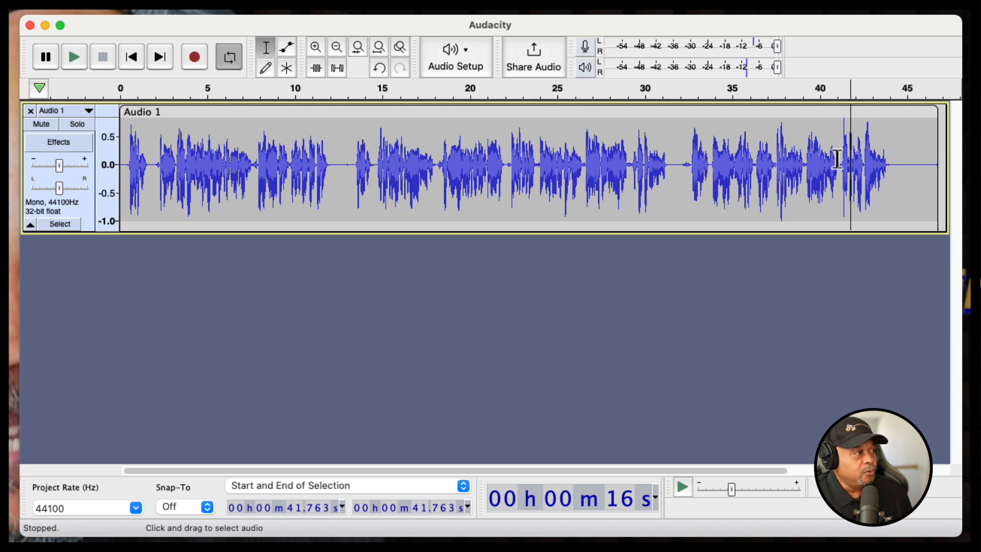
- Select the tall peak from about 41.0 s to 41.8 s and fit the selection to the window width
{"action": "left_click", "coordinate": [841, 134]}
{"action": "left_click_drag", "start_coordinate": [838, 136], "coordinate": [849, 136]}
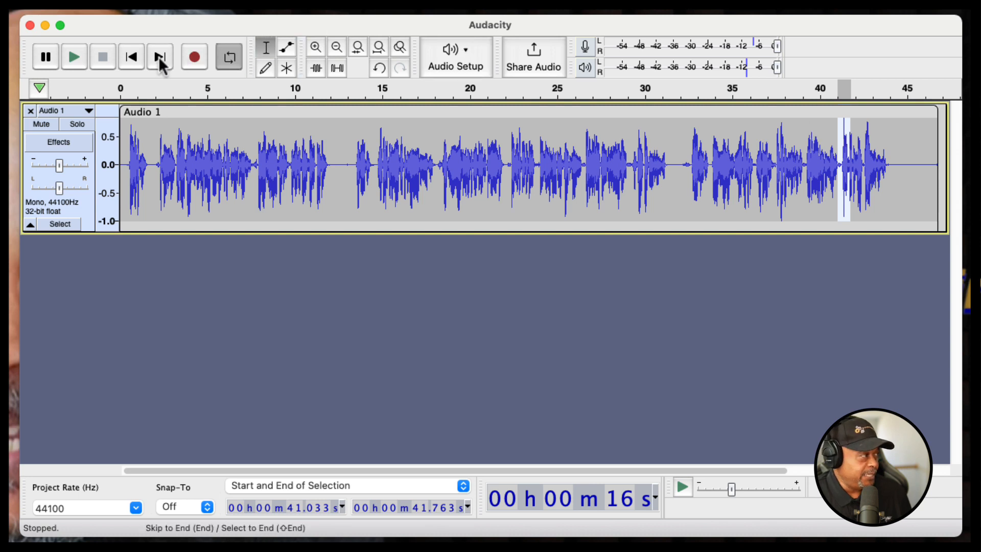
{"action": "left_click", "coordinate": [358, 50]}
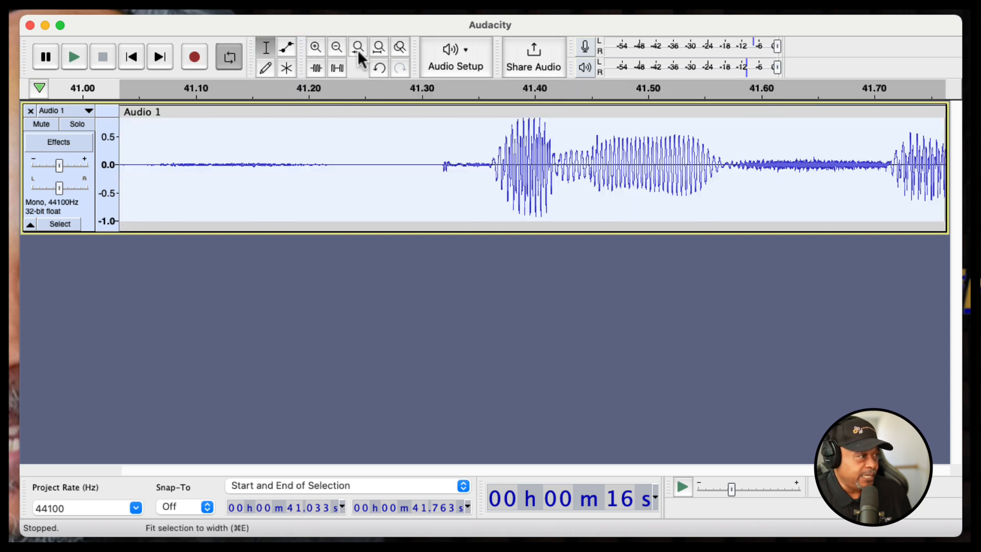
- Highlight the loudest burst from about 41.36 s to 41.42 s, clear the selection, and fit the whole project to the window width
{"action": "scroll", "coordinate": [512, 148], "scroll_direction": "right", "scroll_amount": 1}
{"action": "left_click", "coordinate": [512, 148]}
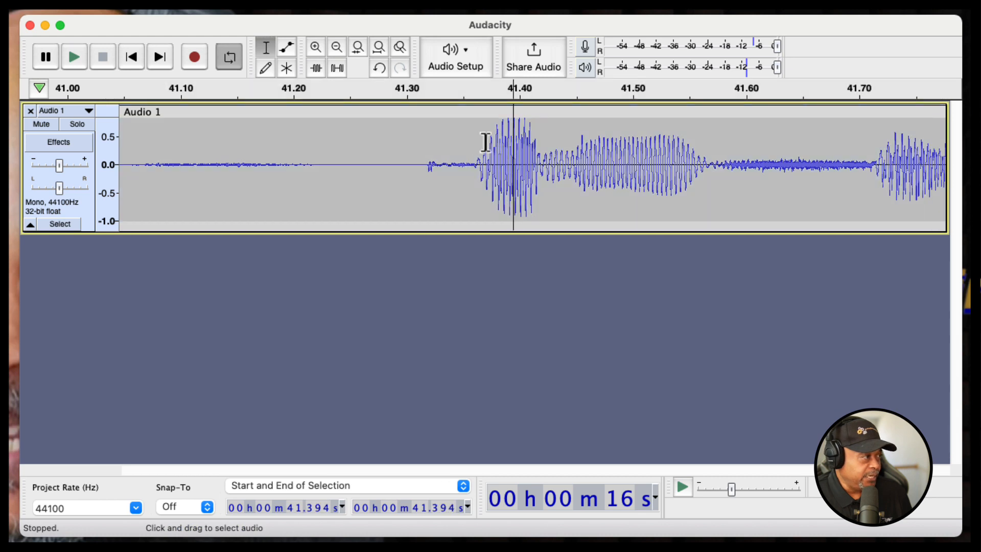
{"action": "left_click_drag", "start_coordinate": [478, 143], "coordinate": [537, 139]}
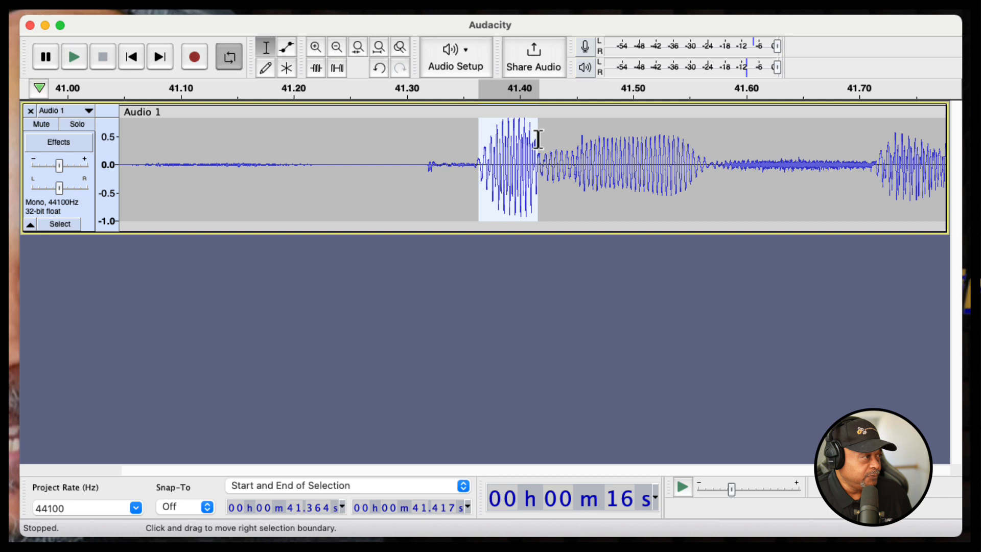
{"action": "left_click", "coordinate": [416, 147]}
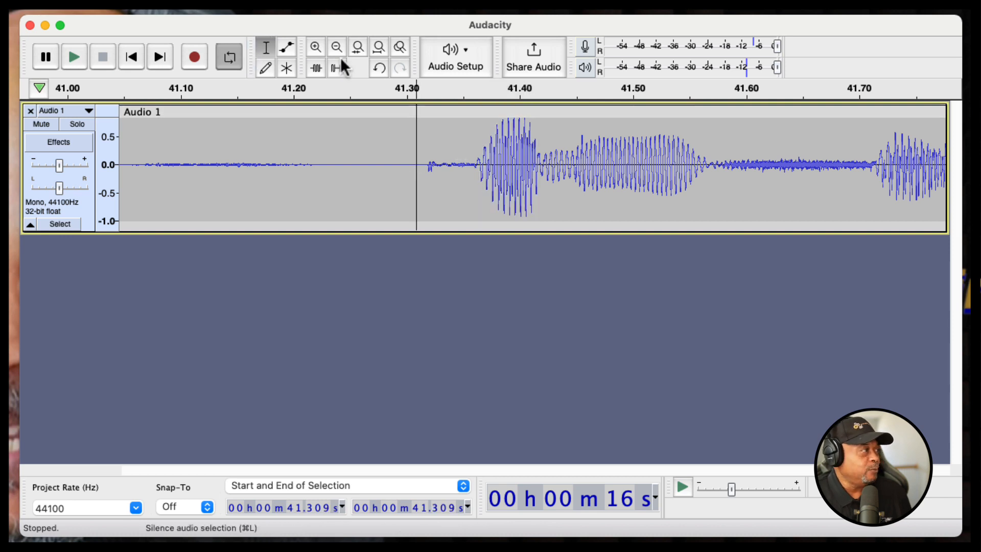
{"action": "left_click", "coordinate": [379, 47]}
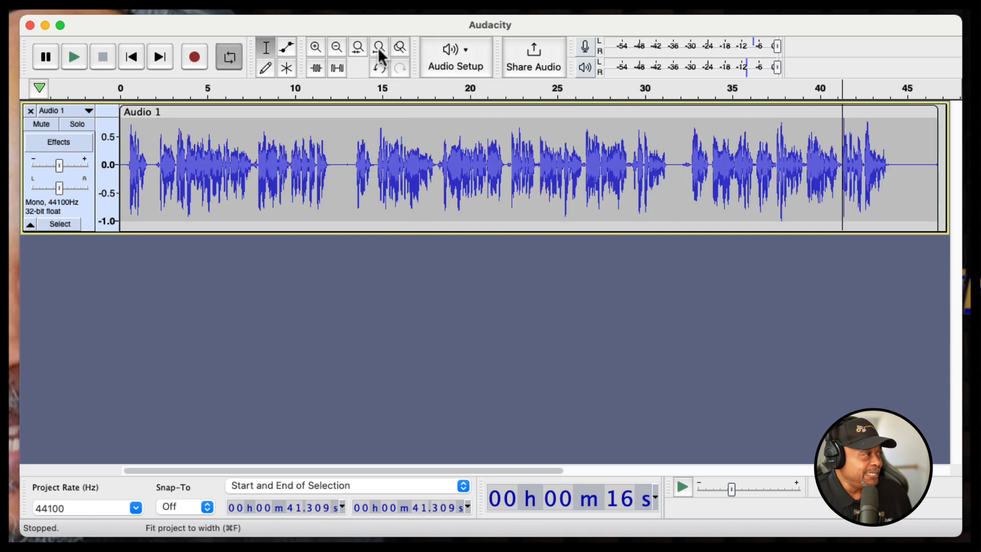
- Normalize the whole clip to a peak amplitude of -1.0 dB with DC offset removal, and clear the selection
{"action": "left_click", "coordinate": [770, 170]}
{"action": "double_click", "coordinate": [770, 170]}
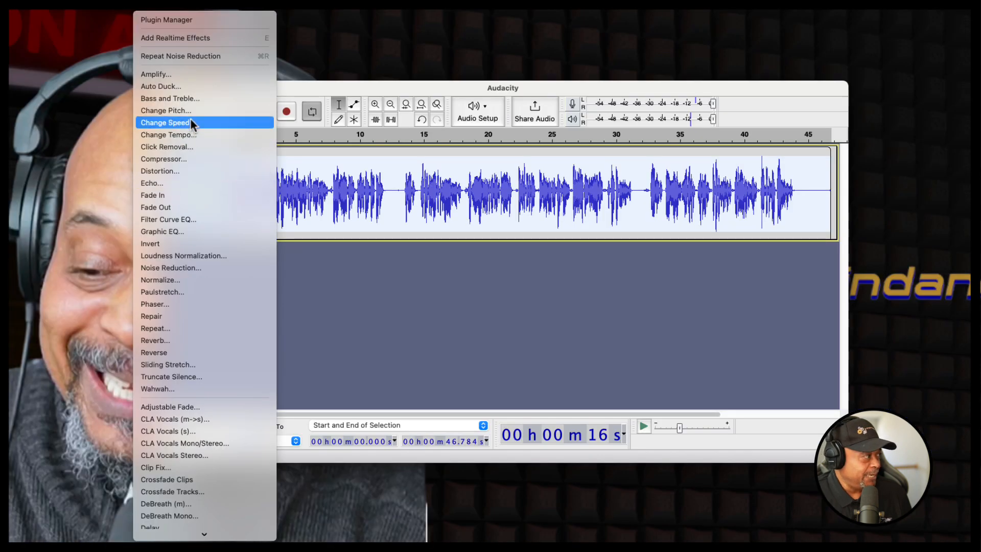
{"action": "left_click", "coordinate": [195, 279]}
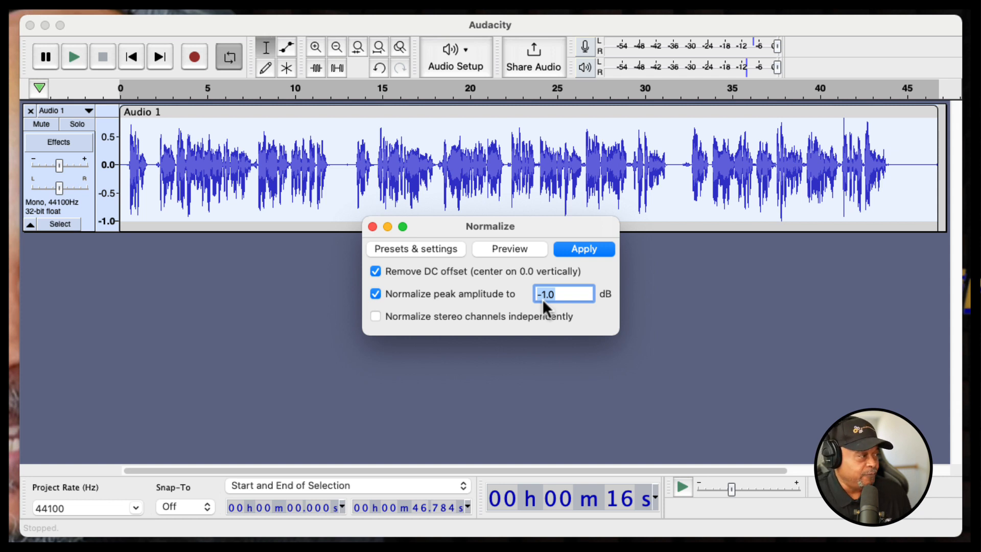
{"action": "left_click", "coordinate": [577, 249]}
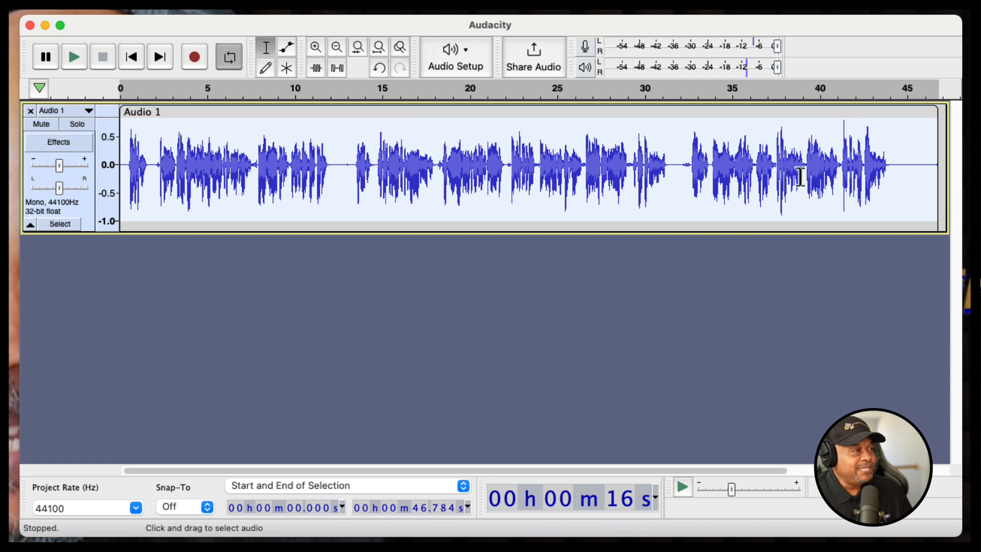
{"action": "left_click", "coordinate": [262, 198]}
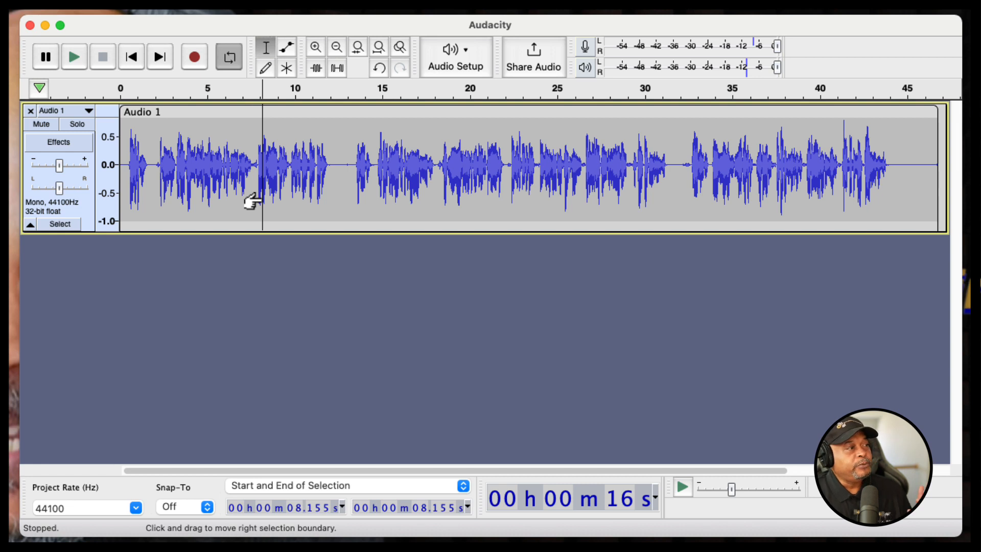